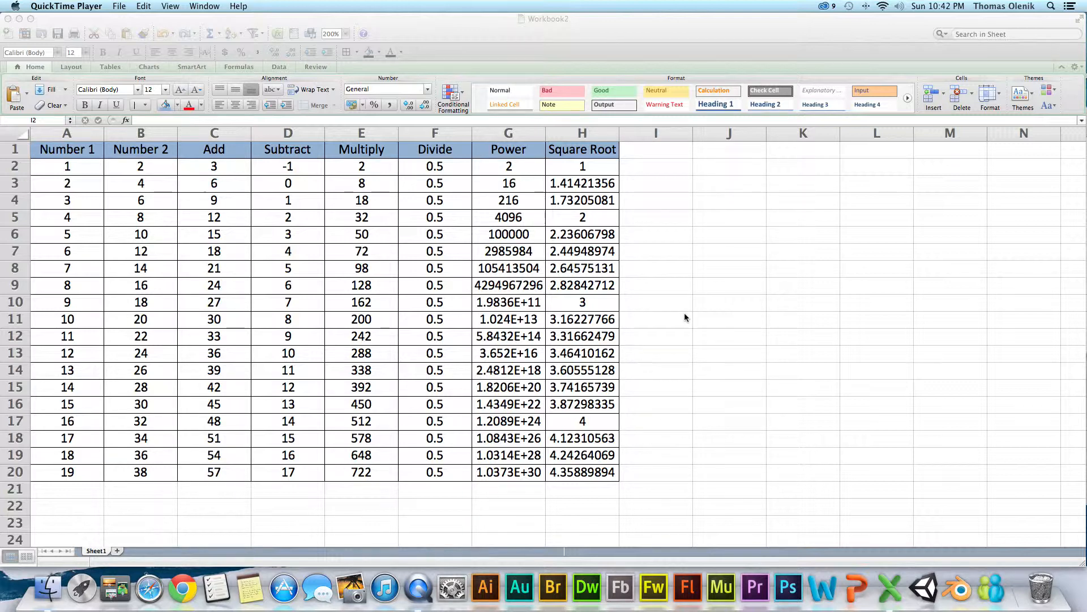
click(660, 233)
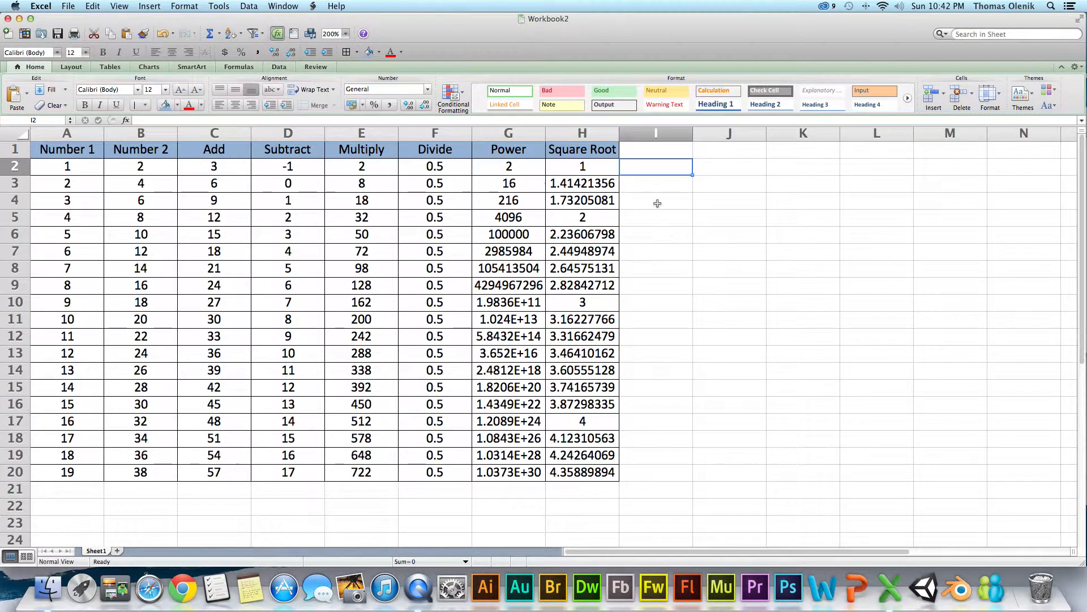
click(652, 152)
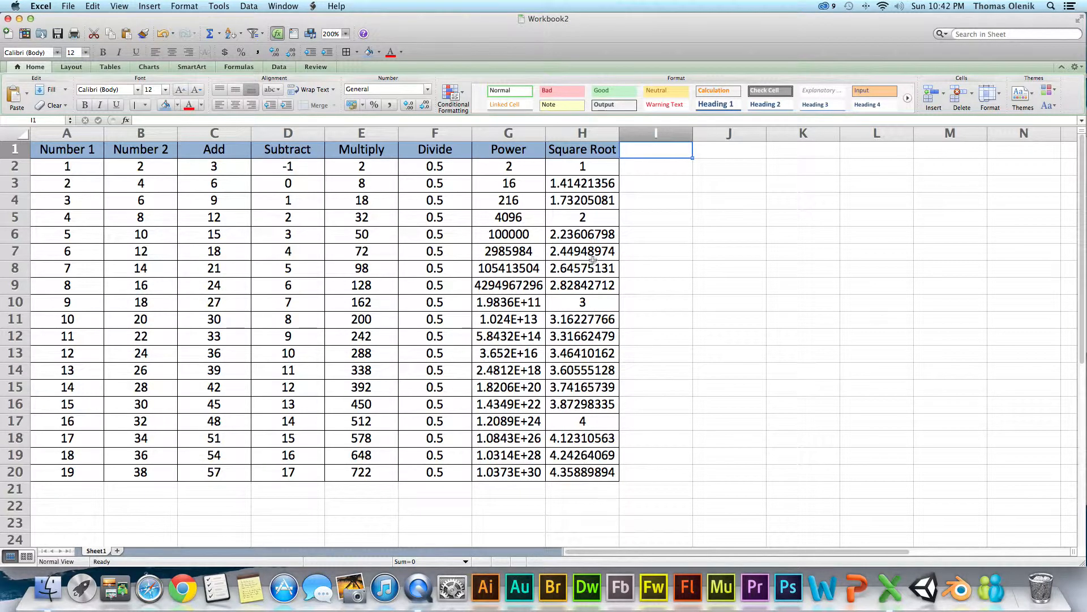
click(580, 133)
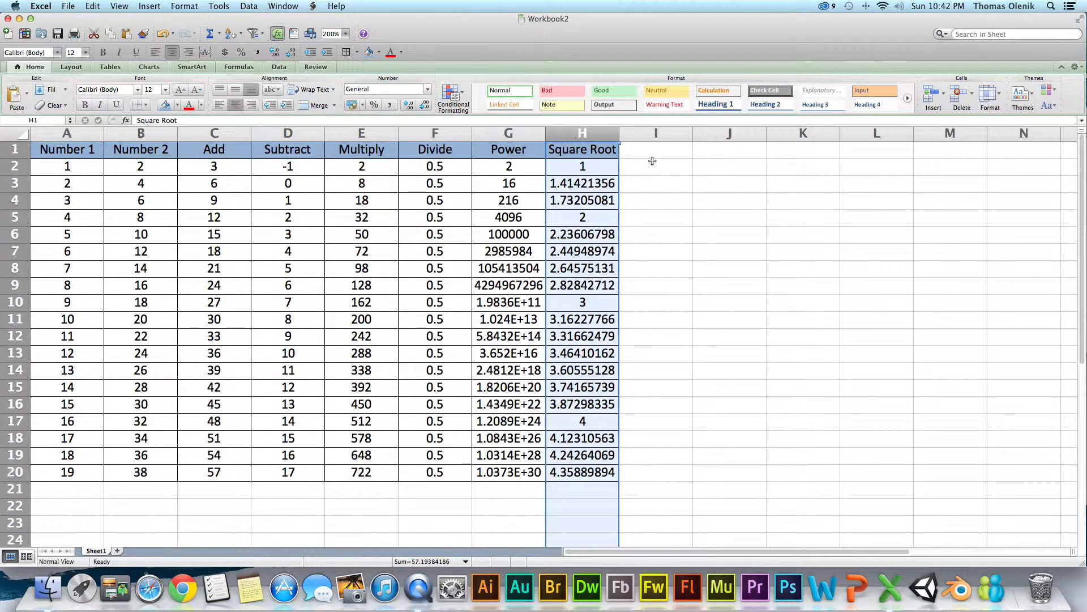
click(651, 184)
- Format the Square Root values in H2:H20 to show two decimal places
click(596, 134)
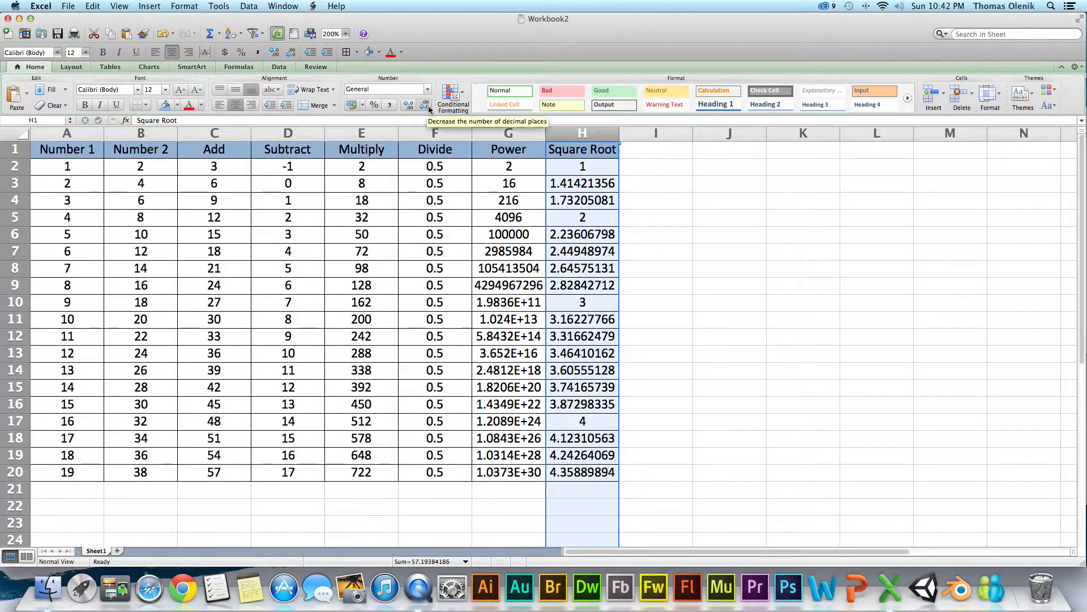
click(592, 181)
drag(593, 167, 572, 470)
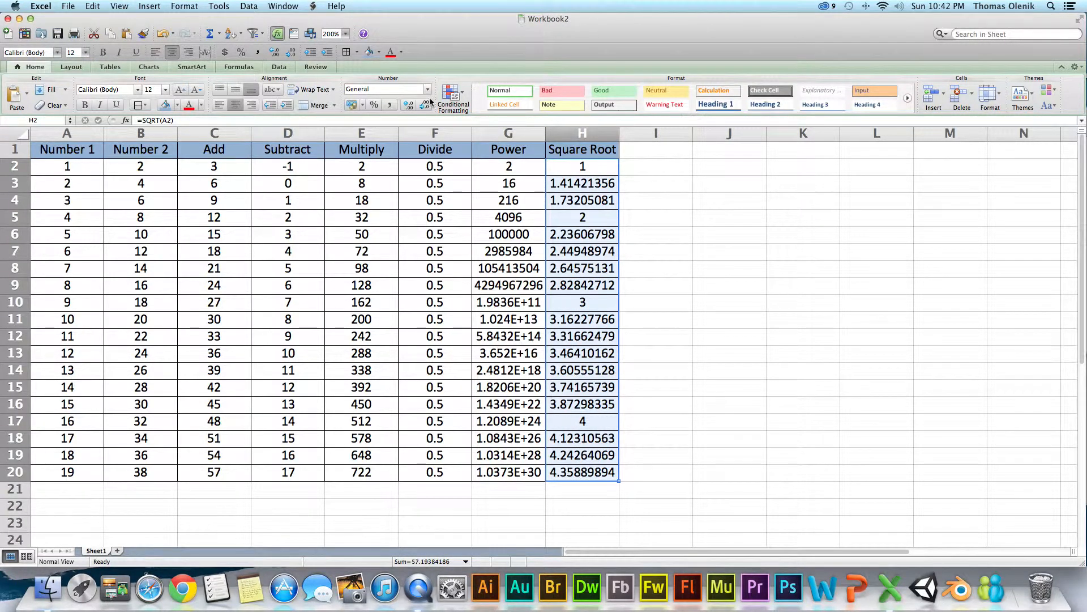
click(412, 106)
click(411, 106)
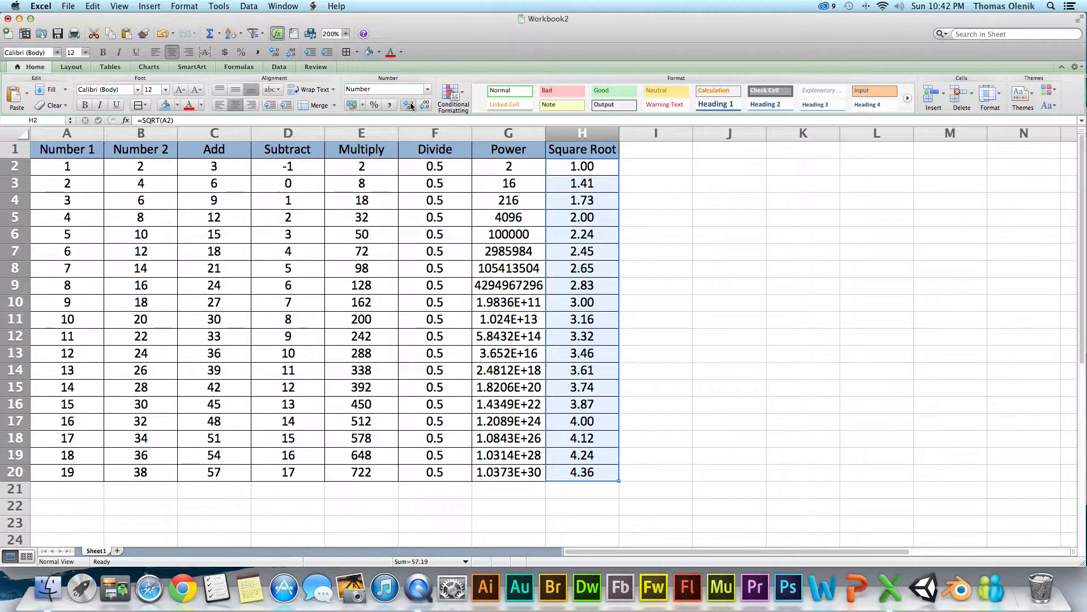
click(411, 106)
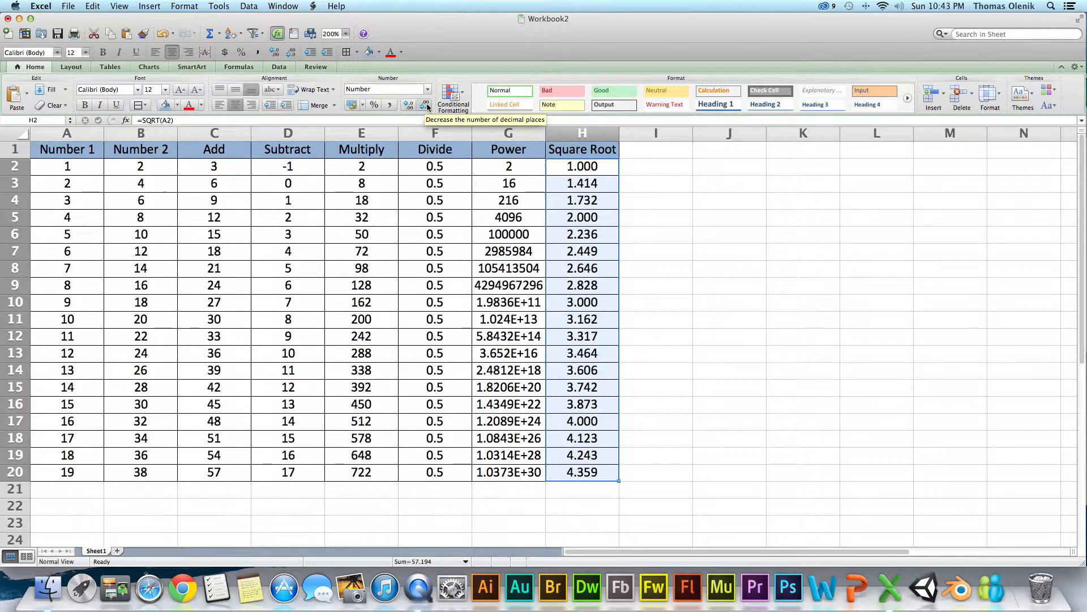
click(427, 106)
click(427, 106)
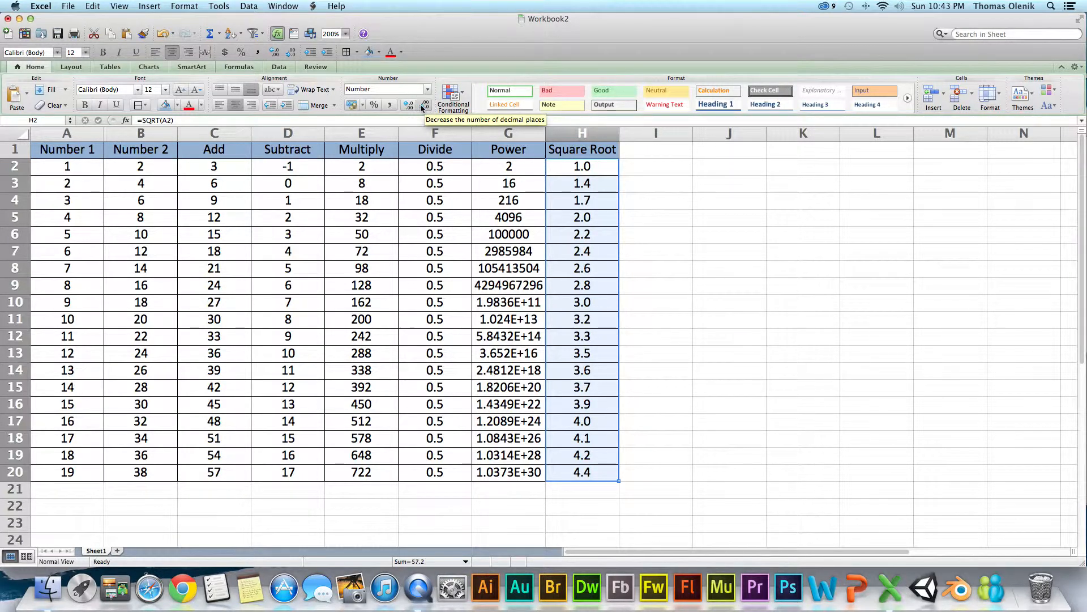
click(408, 106)
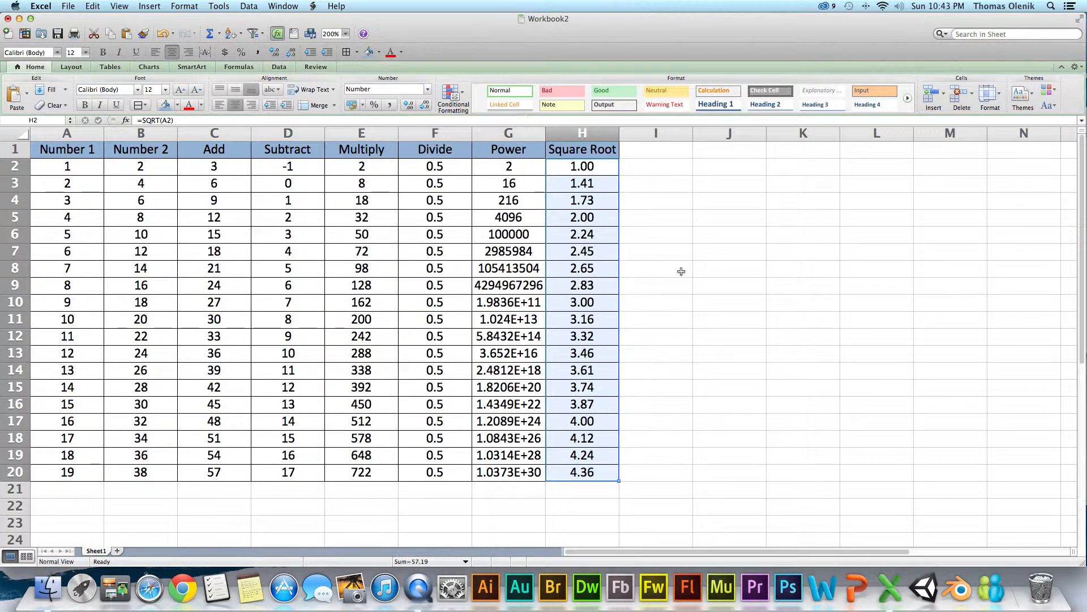
click(679, 270)
- Apply the Scientific number format to the Power values in G2:G20
drag(524, 169, 512, 474)
click(428, 90)
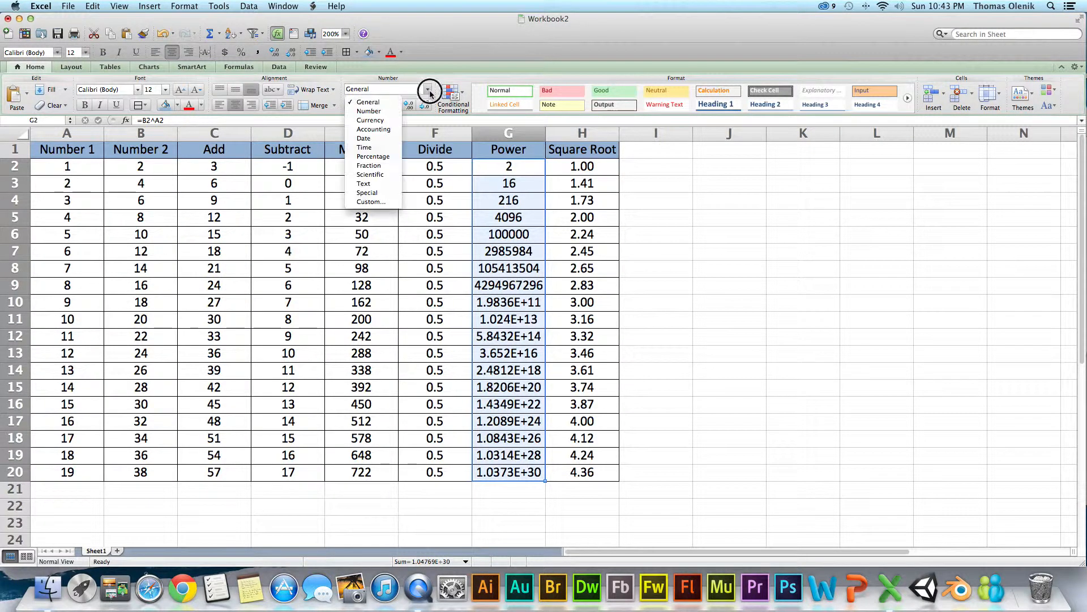
click(371, 174)
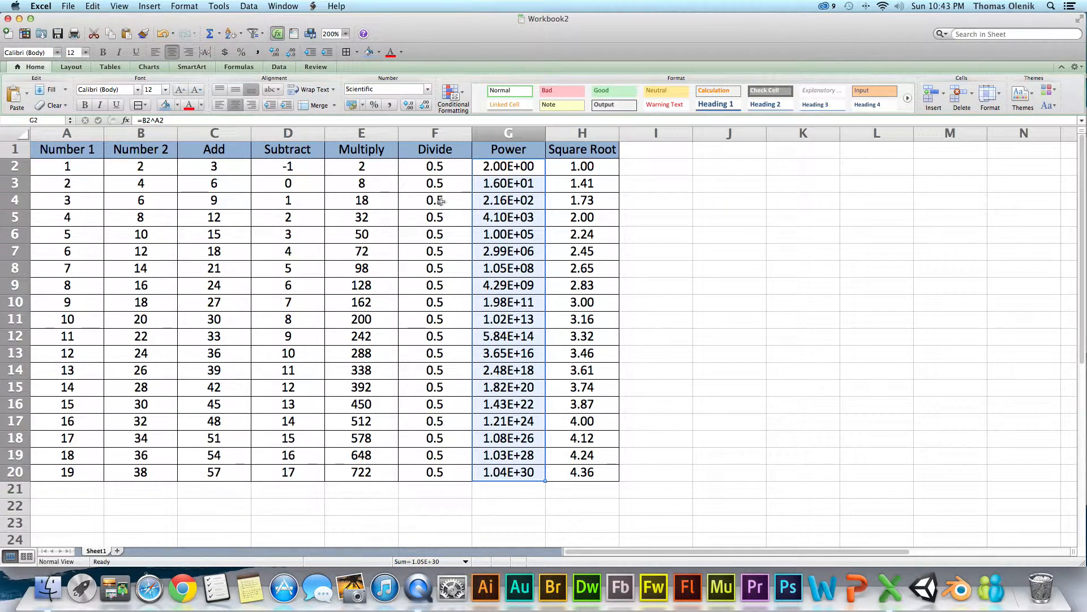
click(704, 254)
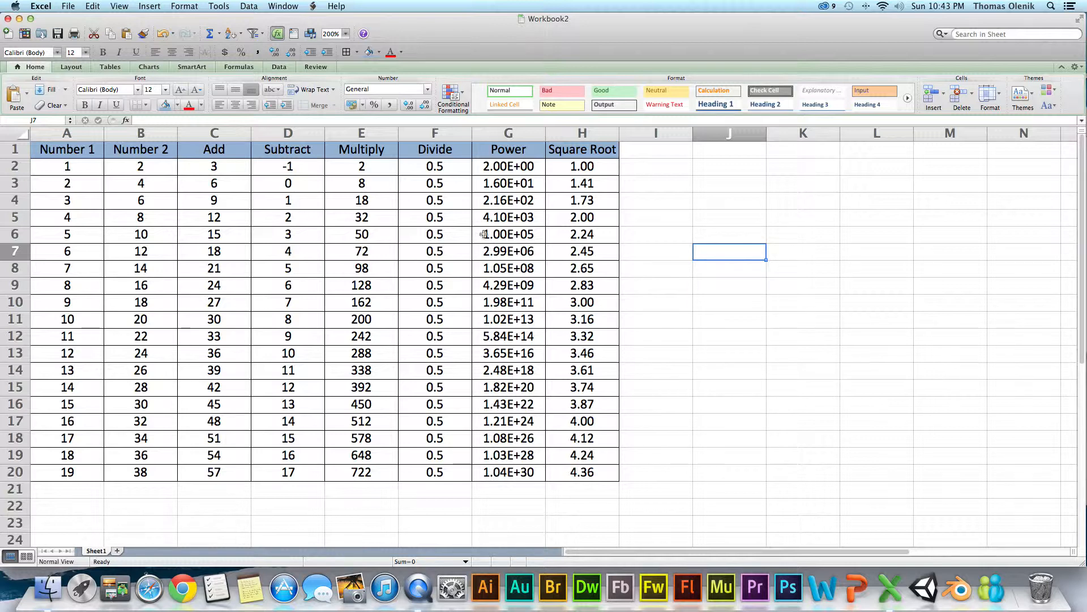
- Change the Subtract formula in D2 to =A2-B2
click(292, 166)
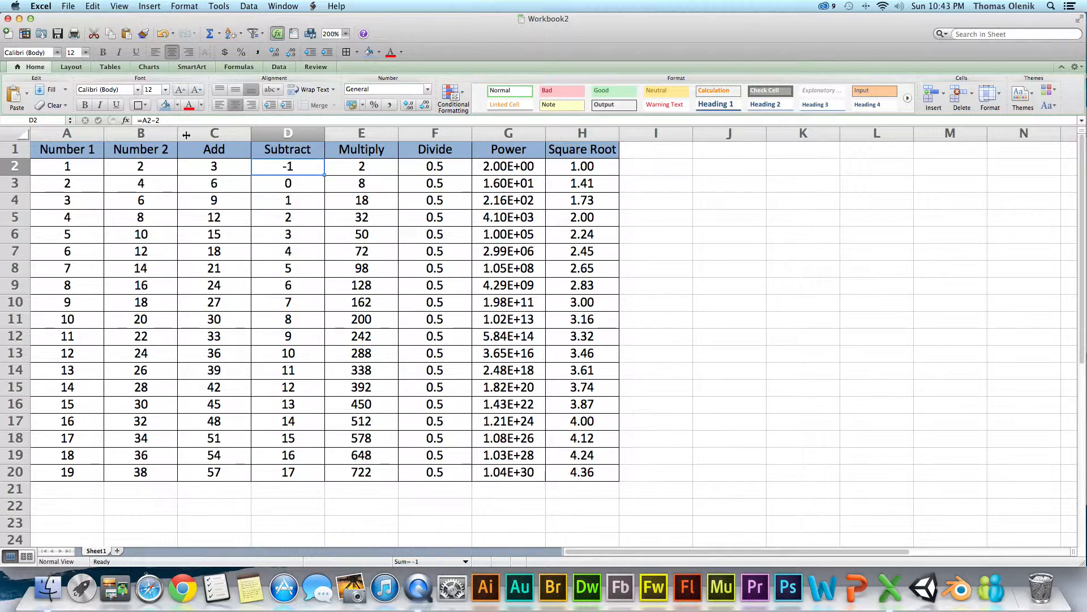
click(158, 121)
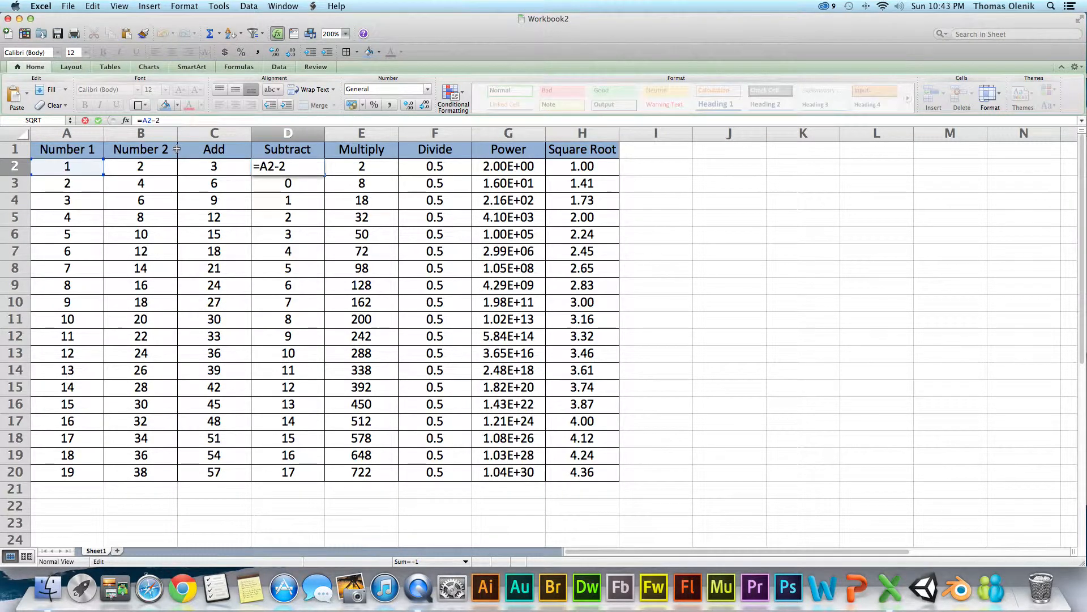
text(b)
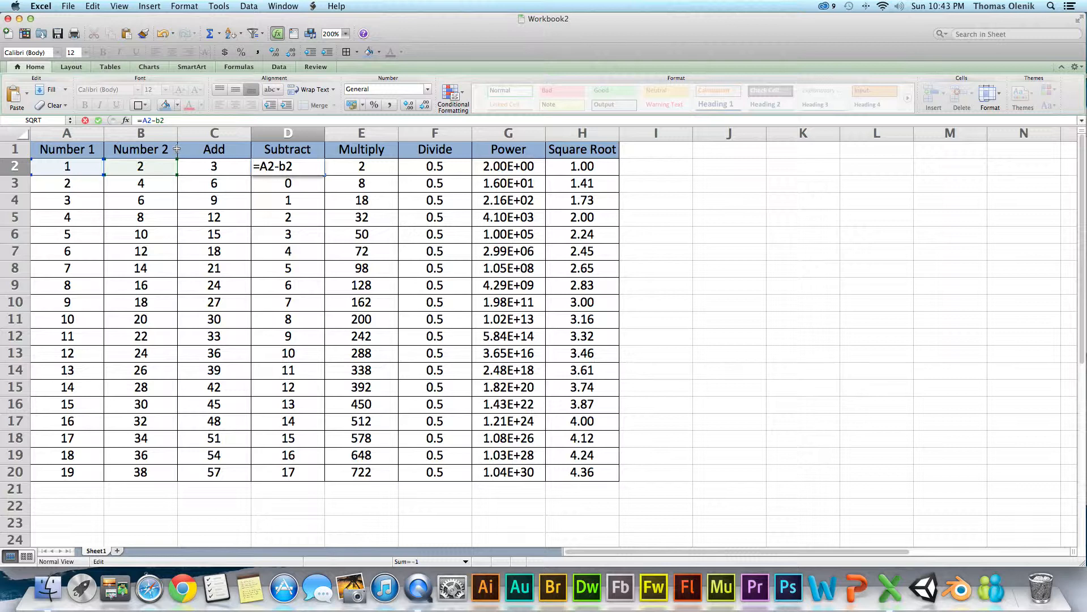
key(Return)
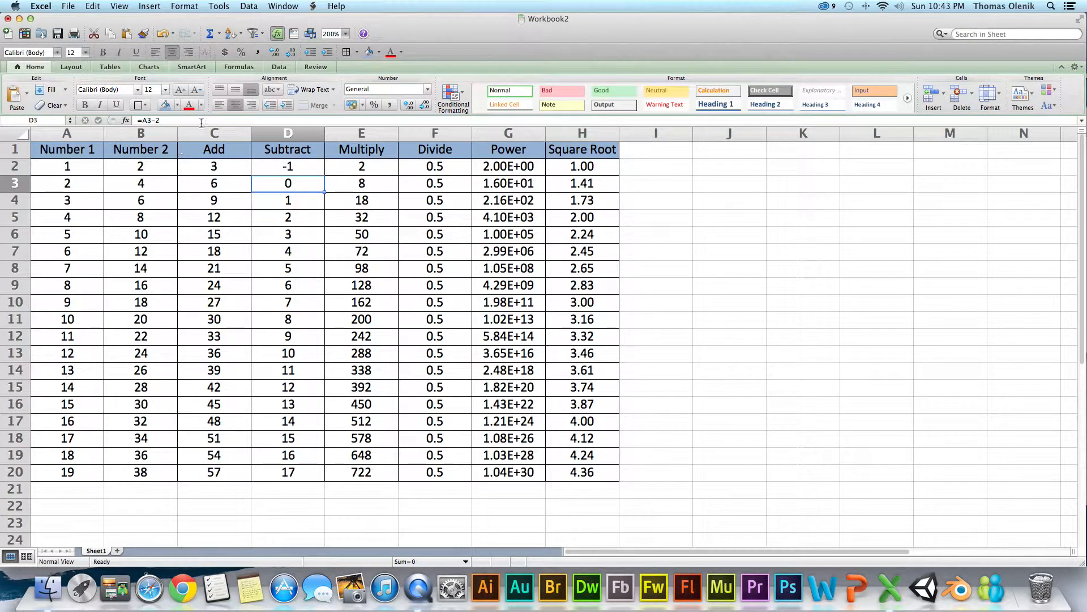
- Examine the formulas in several Subtract column cells to compare them with the one in D2
click(268, 167)
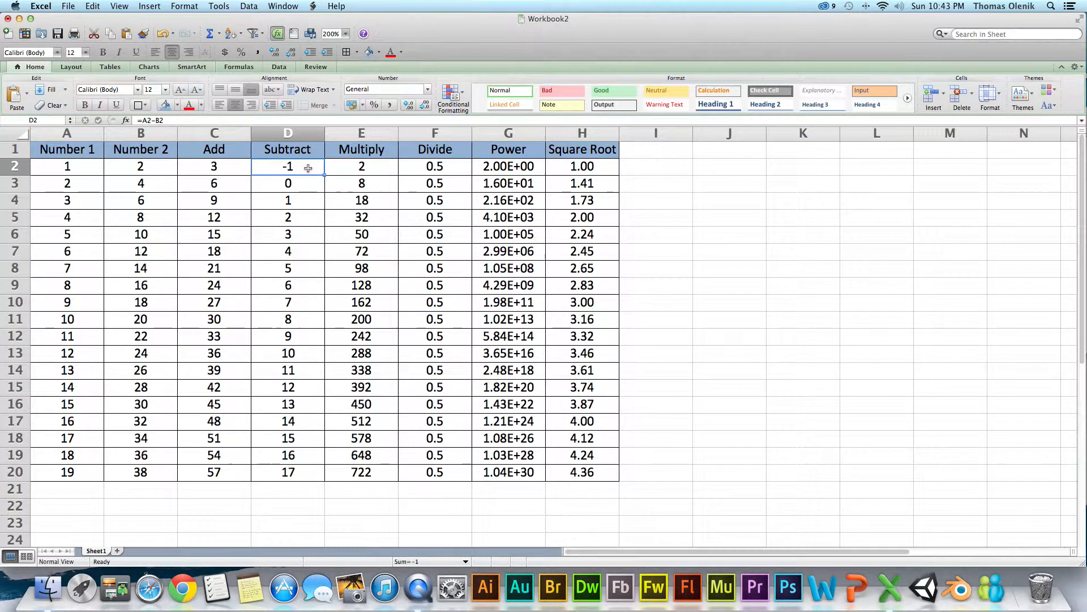
click(301, 180)
click(301, 221)
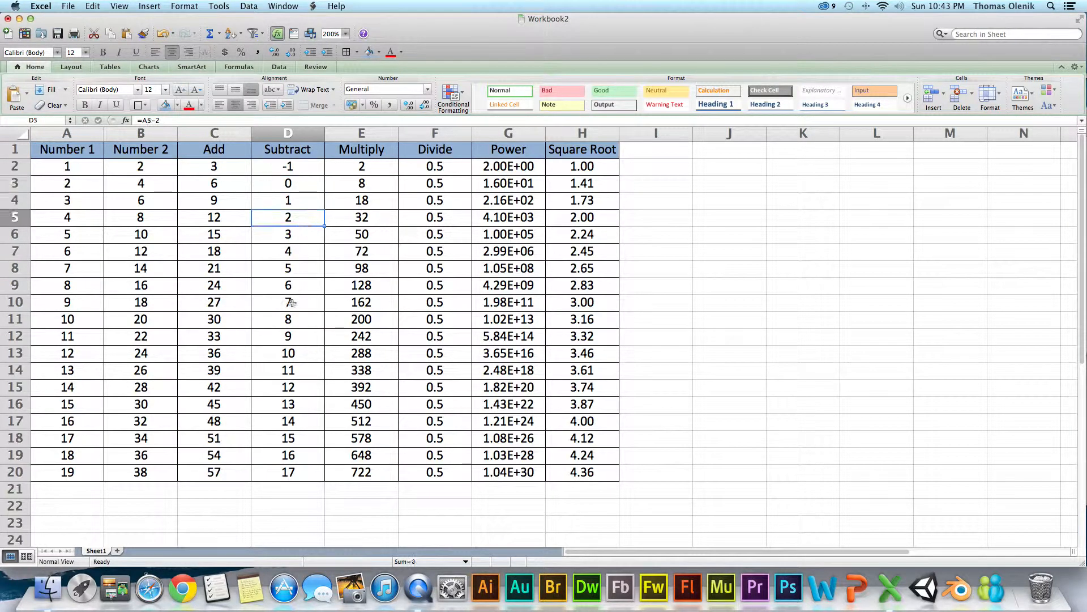
click(291, 304)
click(288, 349)
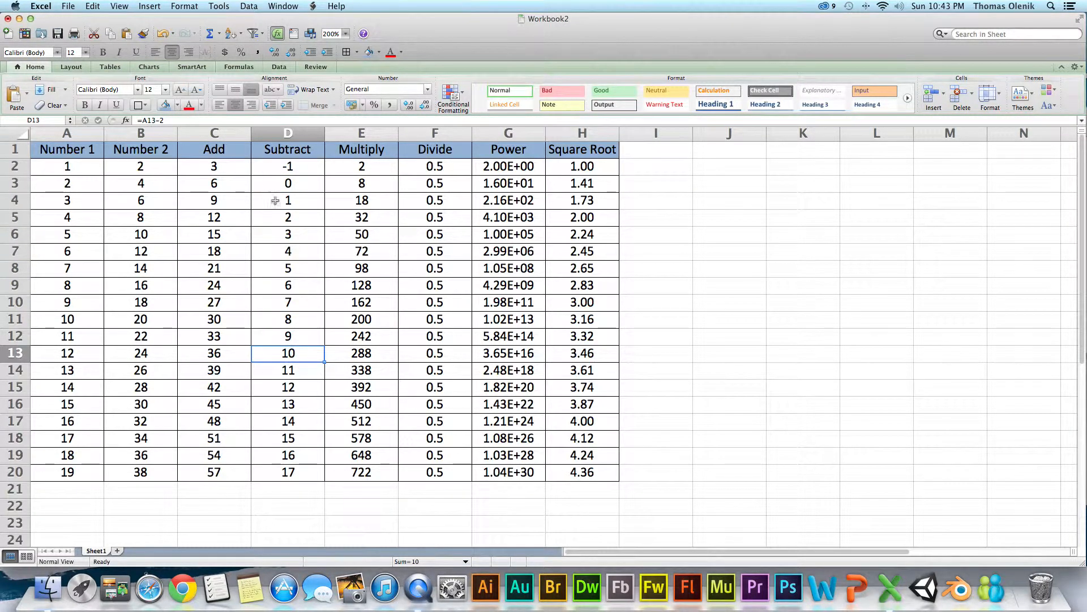
click(292, 256)
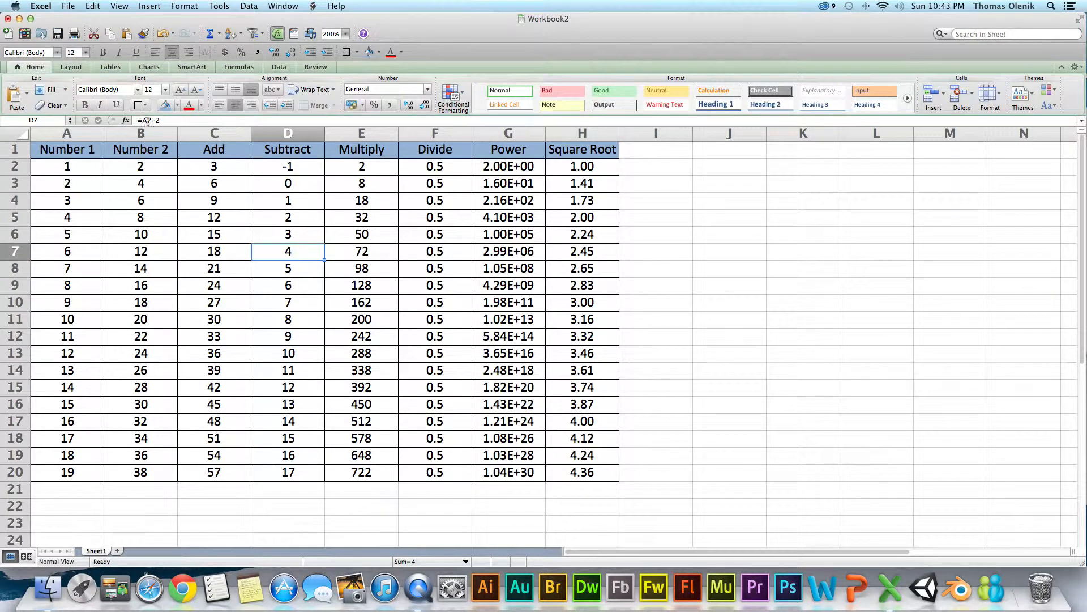
click(276, 282)
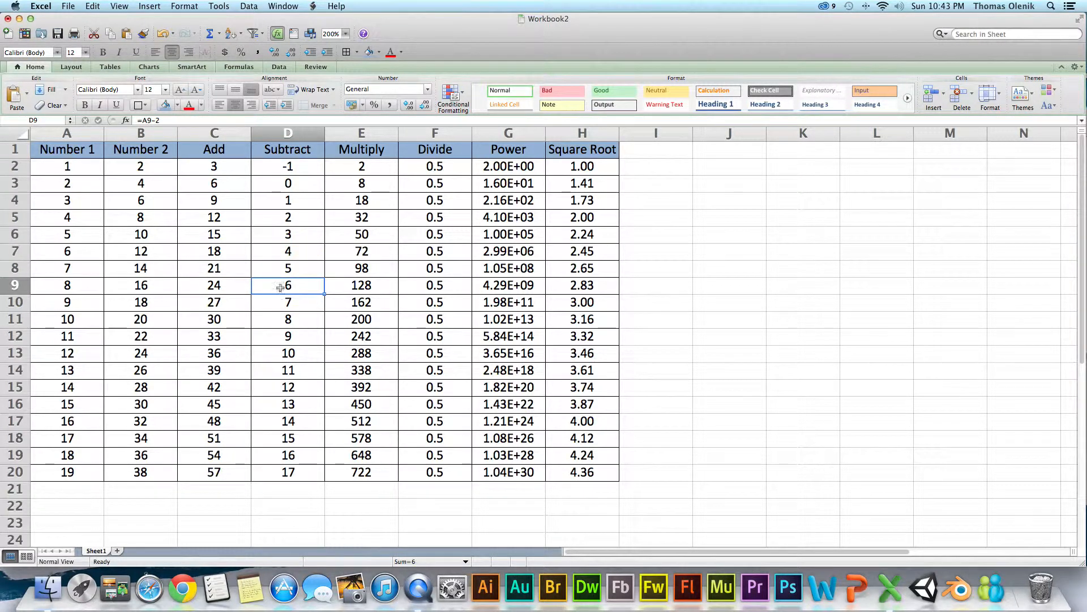
click(277, 227)
click(283, 170)
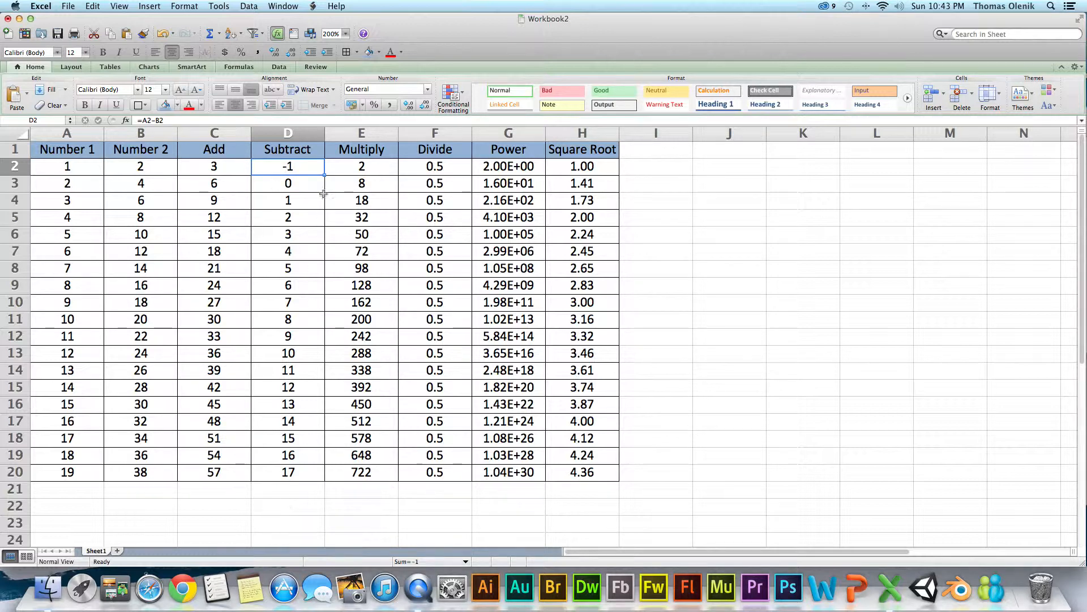
- Fill the D2 formula down the Subtract column to D20 and check the copied formulas in the lower rows
key(Down)
key(Right)
key(Right)
key(Right)
key(Right)
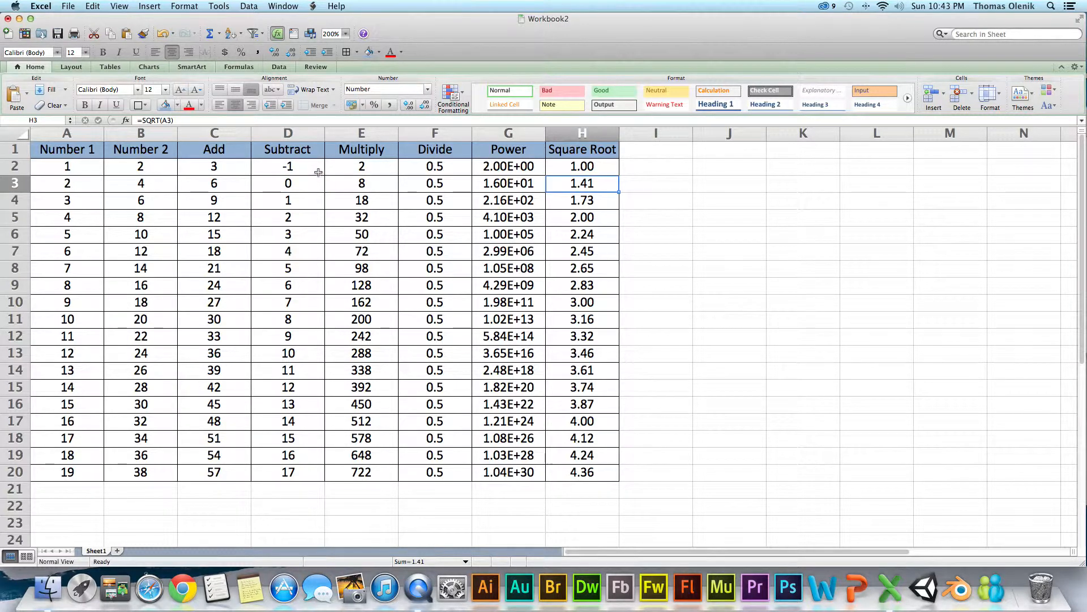
click(319, 172)
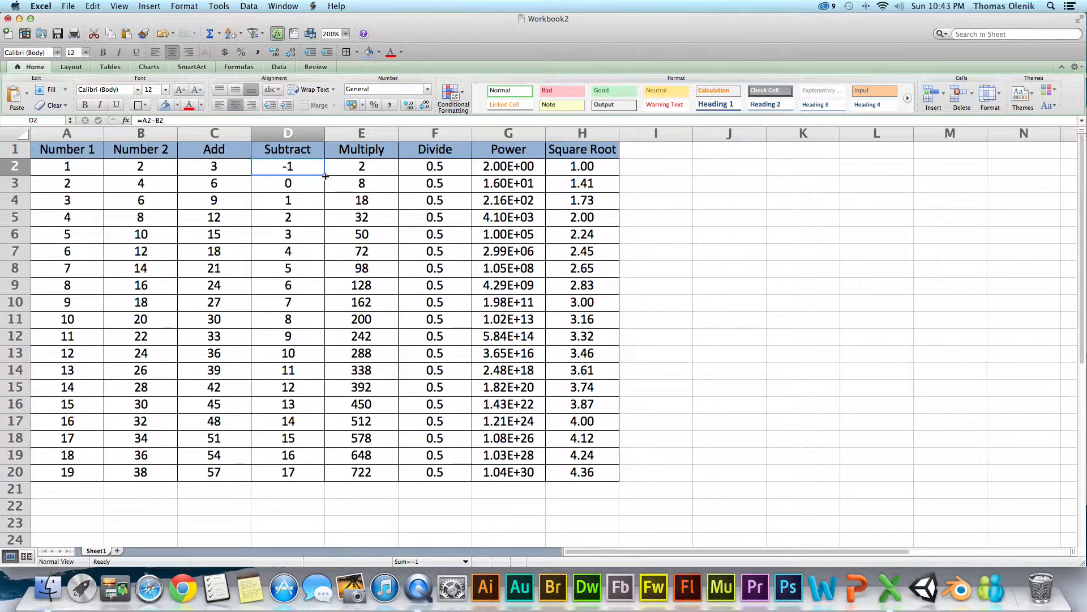
double_click(326, 177)
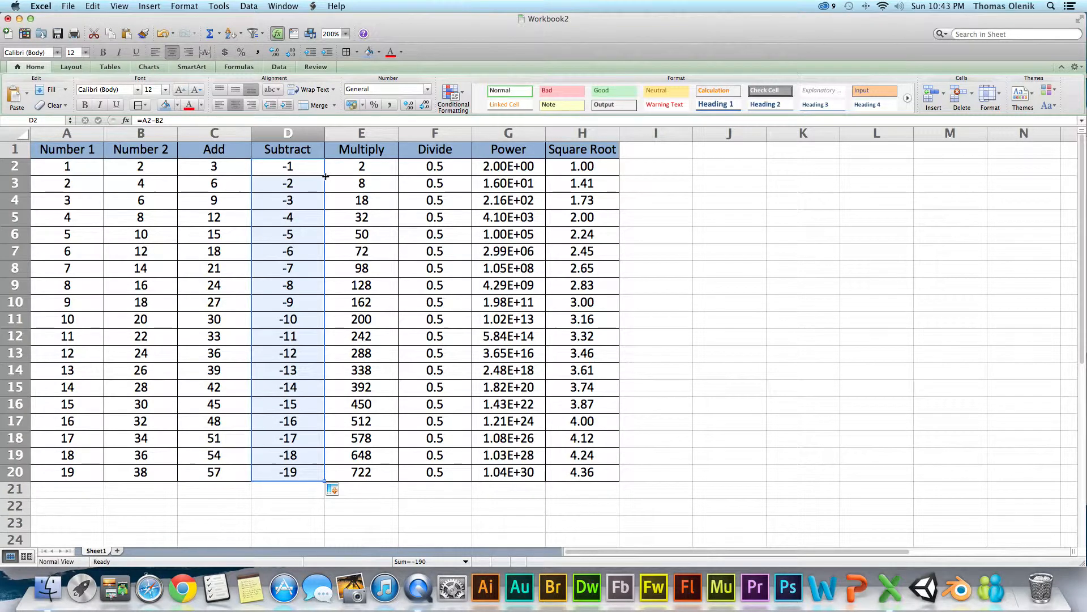
click(316, 376)
click(310, 416)
click(295, 454)
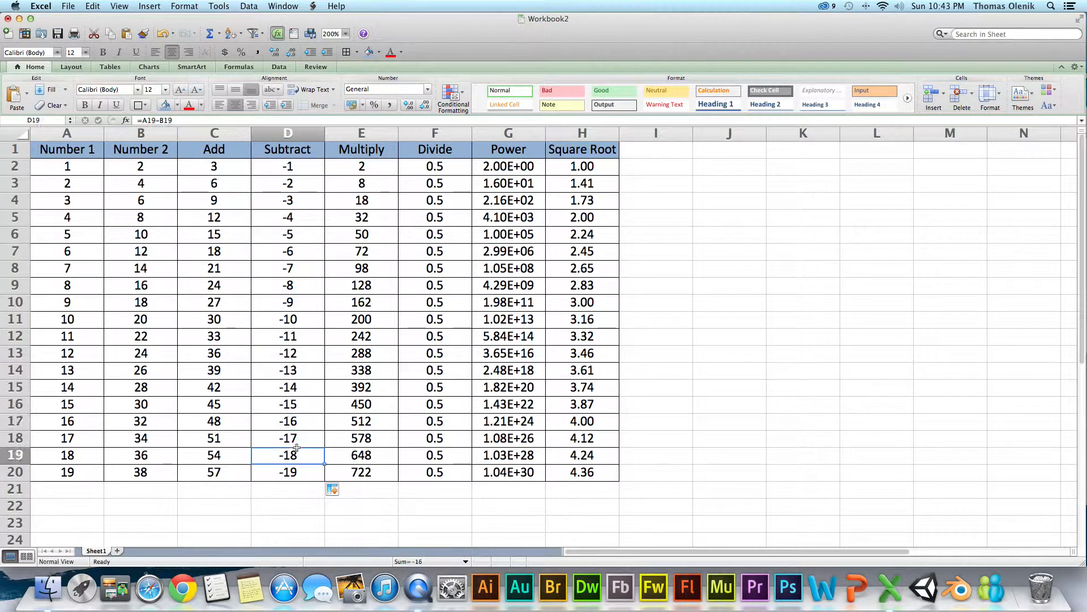
click(289, 470)
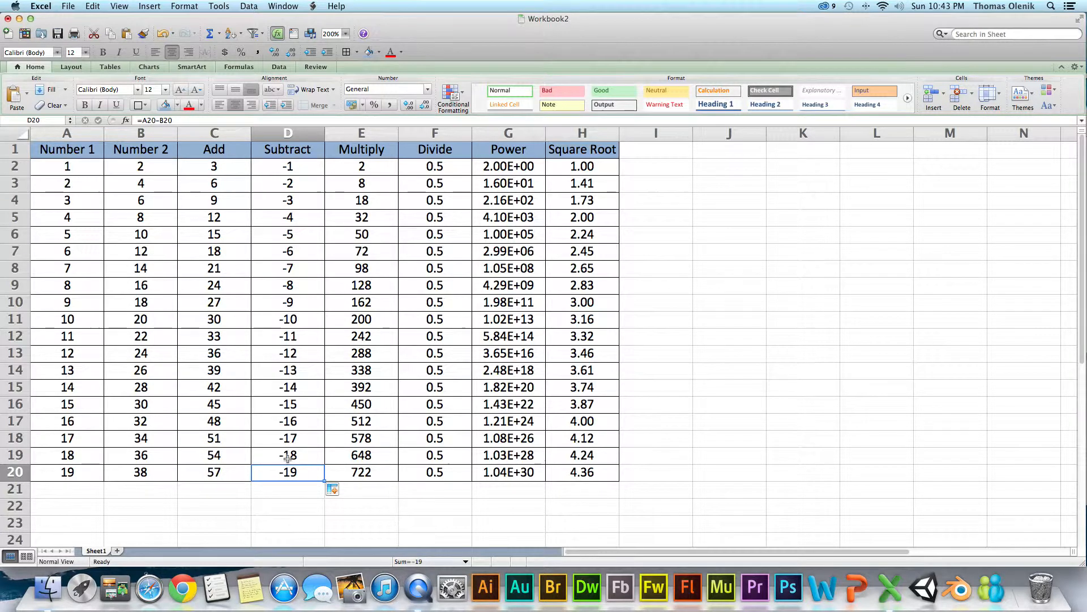
click(692, 242)
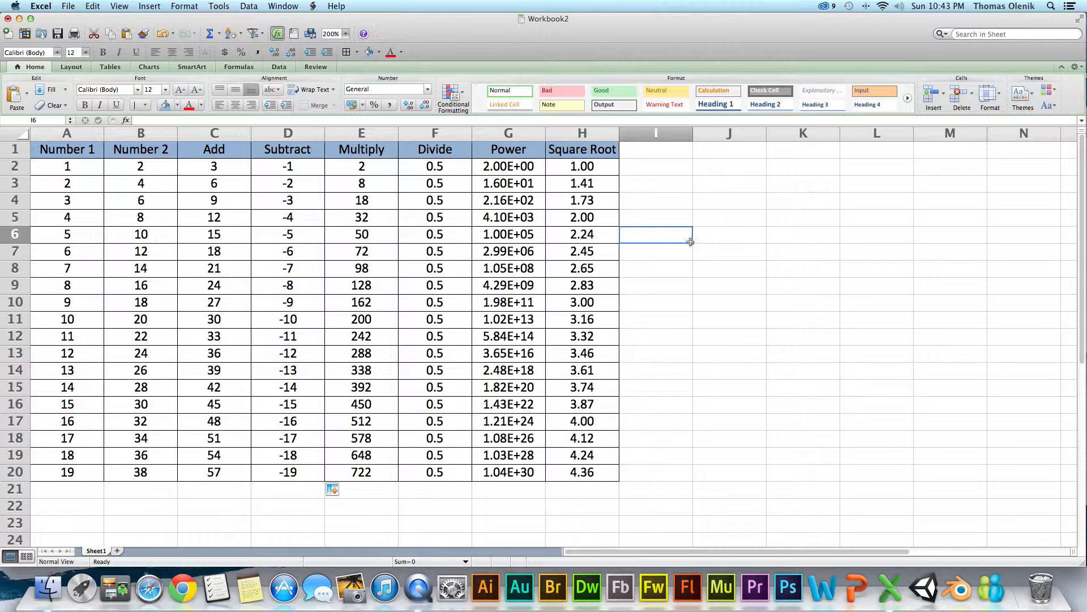
click(671, 169)
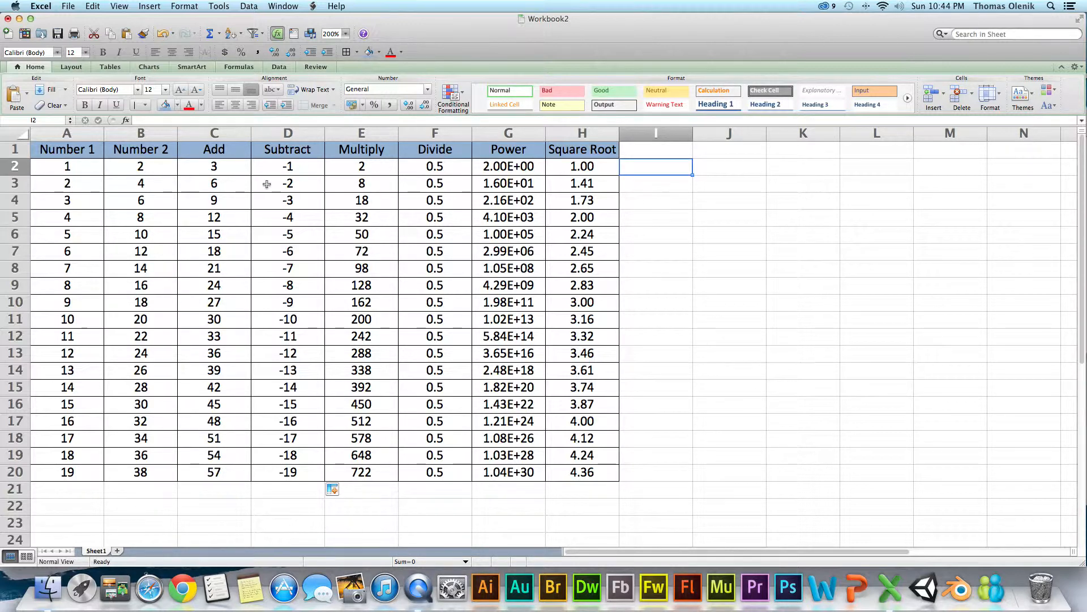
- Change the Multiply formula in E2 to =C2*D2
click(355, 171)
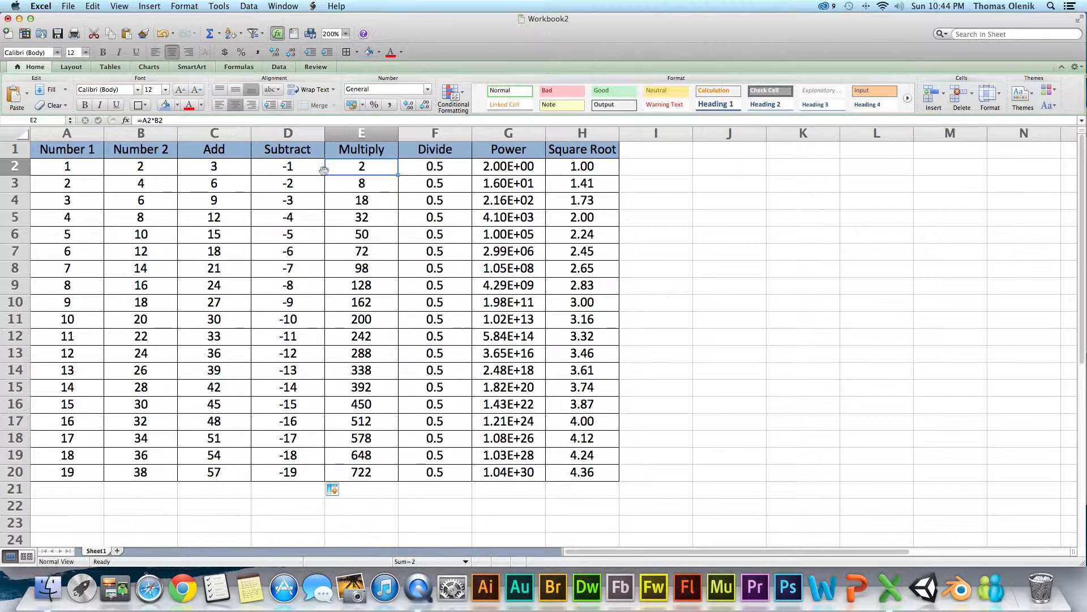
click(149, 123)
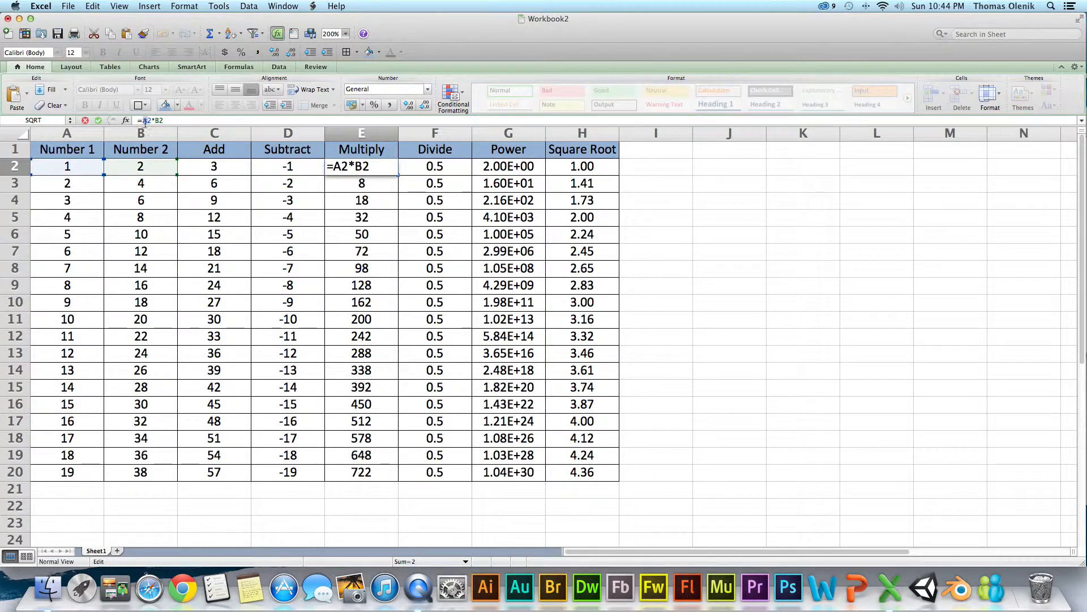
text(c)
drag(158, 121, 155, 121)
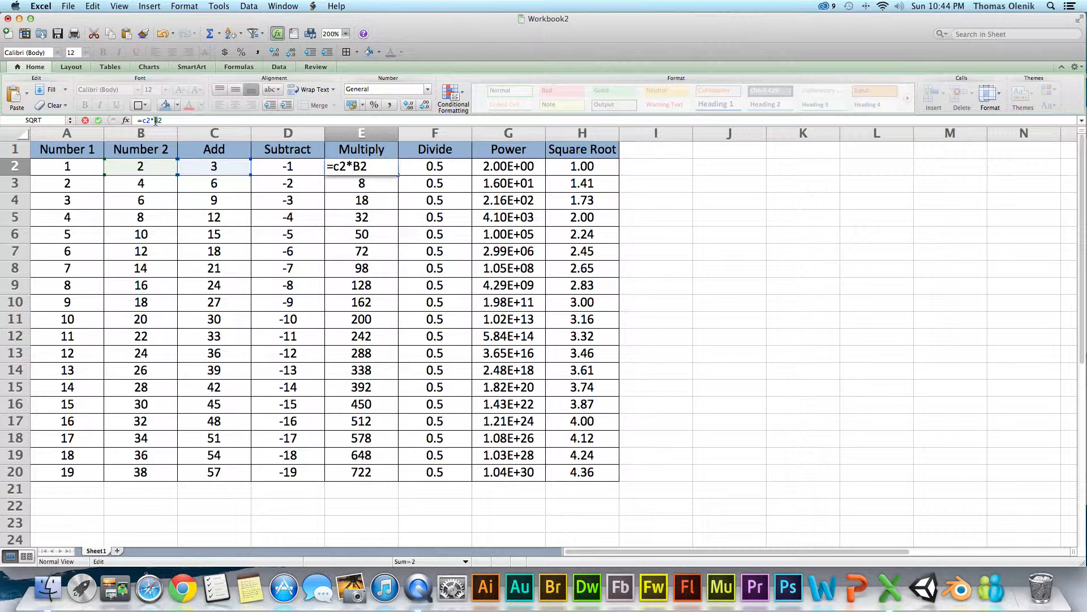
text(d)
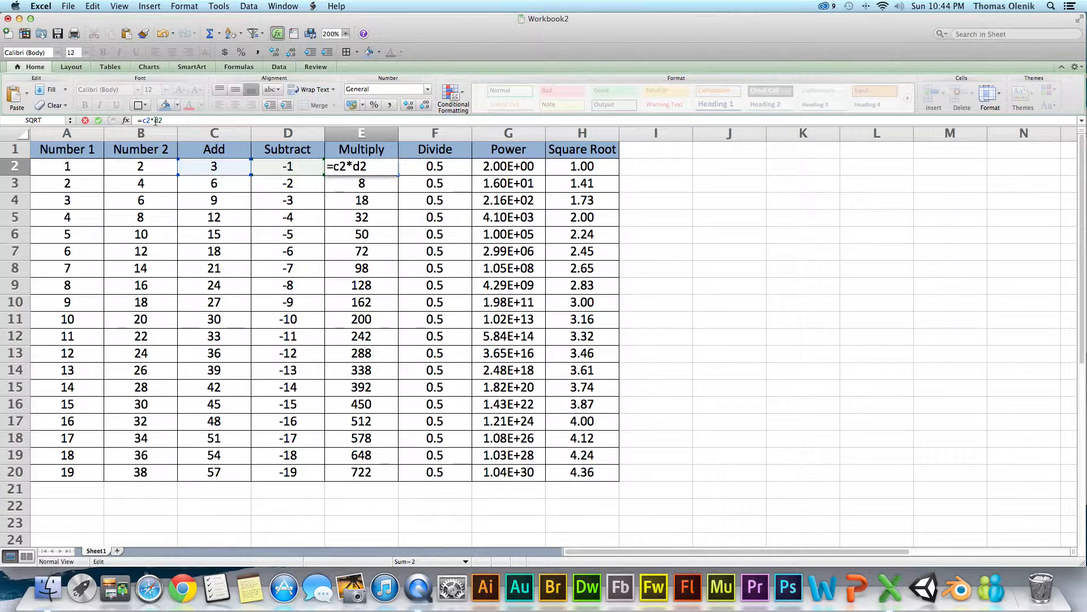
key(Return)
- Fill the E2 formula down the Multiply column to E20
click(392, 172)
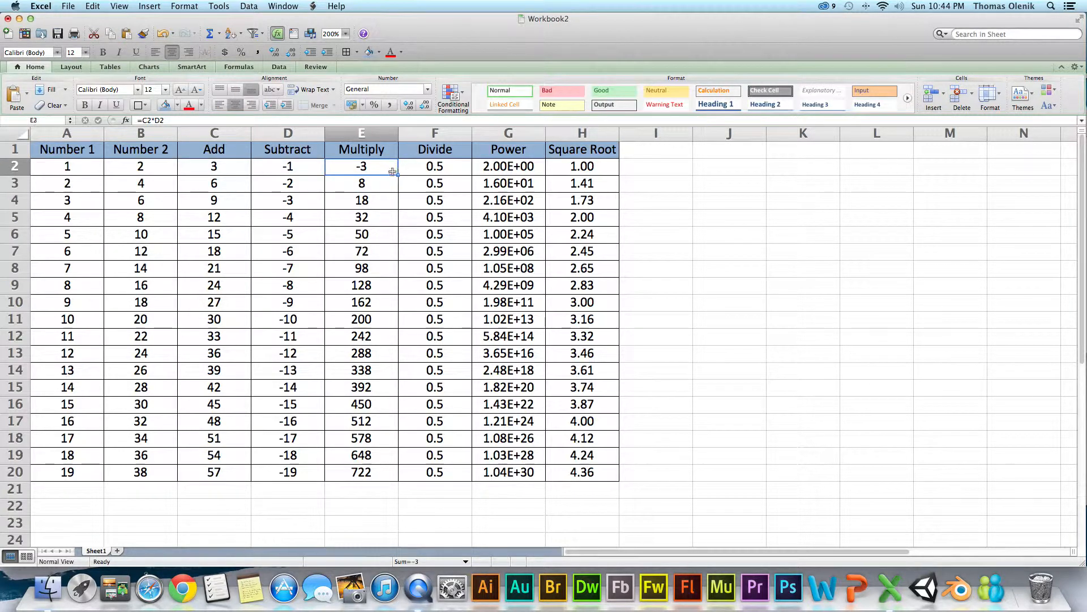
double_click(398, 176)
click(388, 168)
drag(398, 175, 392, 478)
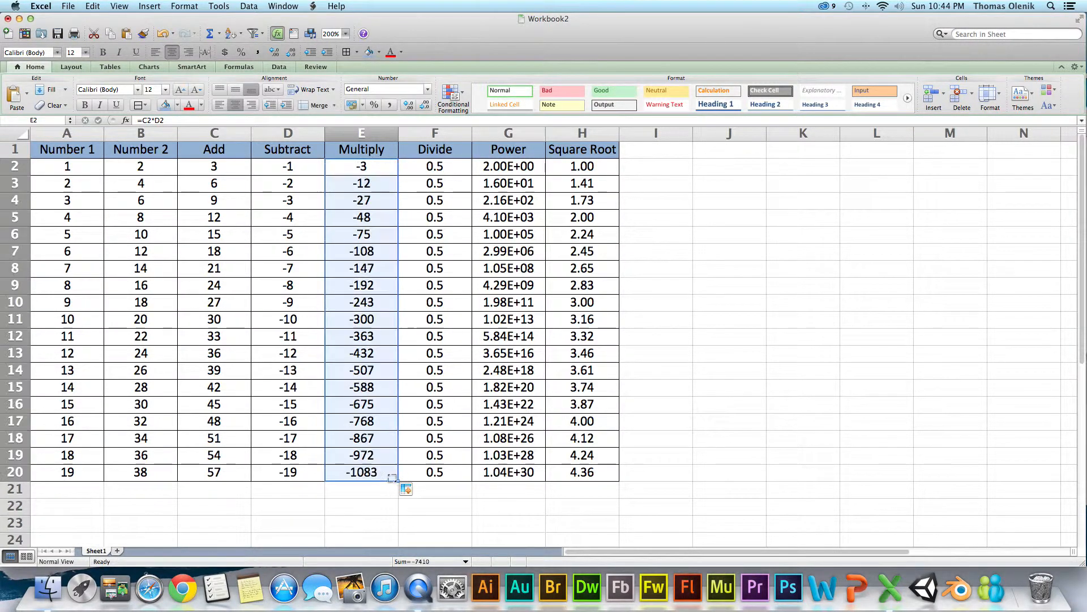
- Undo the Multiply column fill and repeat it from E2 down to E20
click(363, 181)
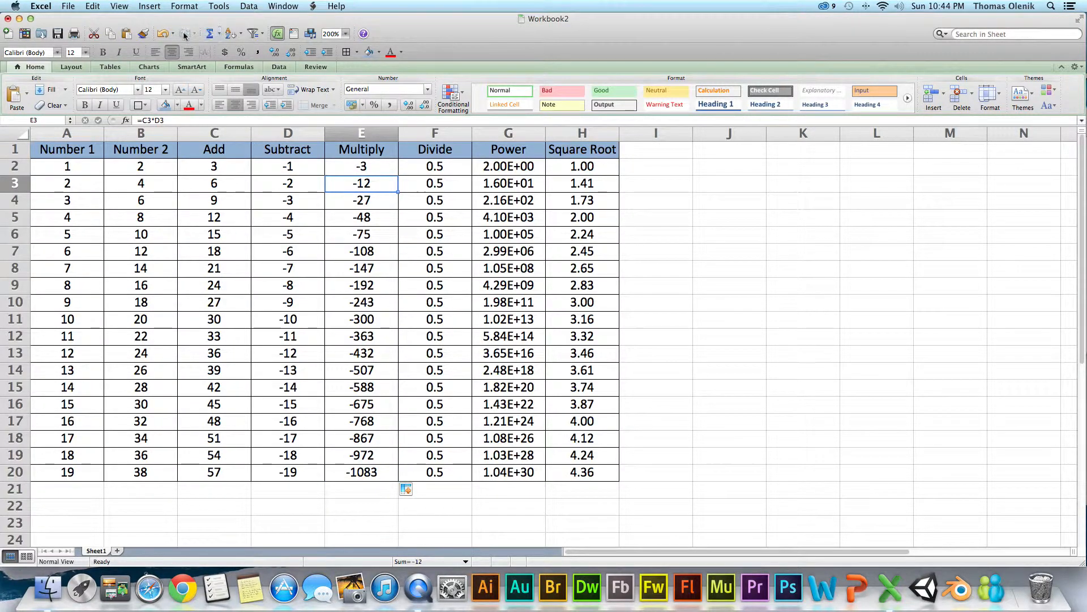
click(162, 35)
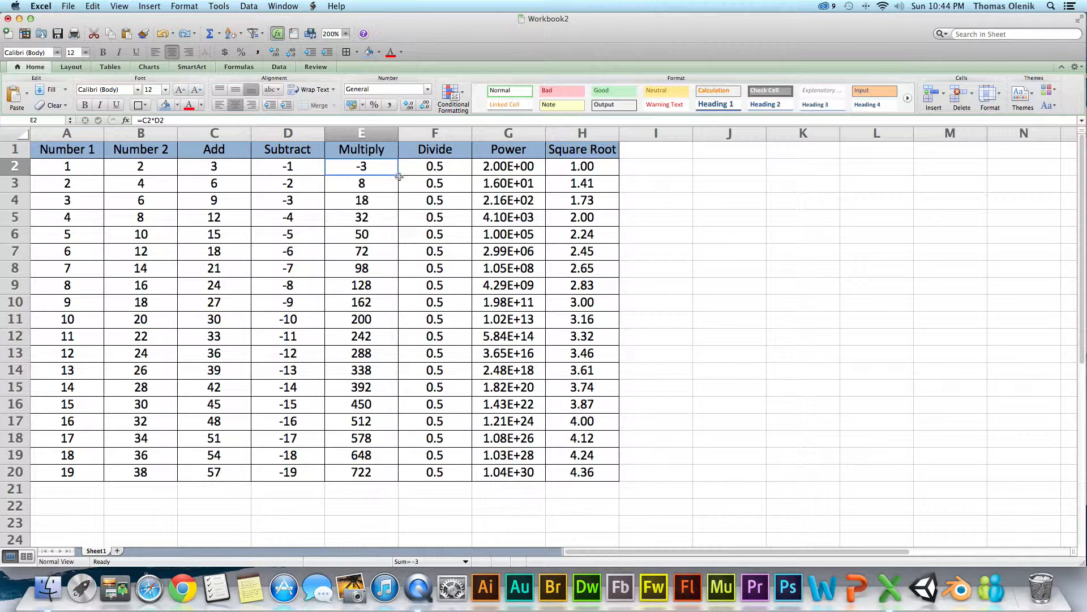
drag(398, 176, 388, 476)
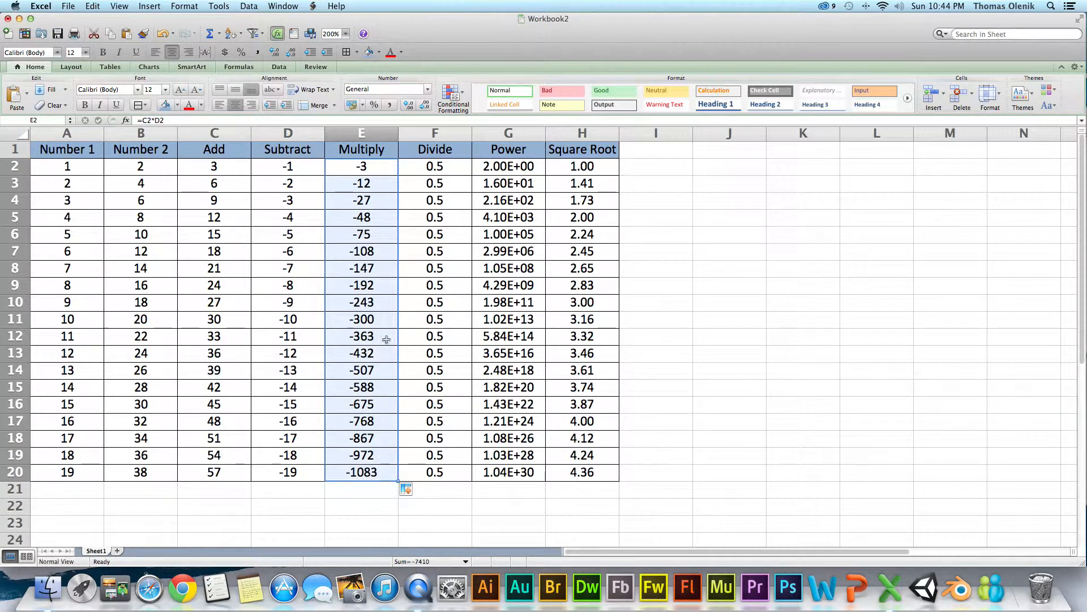
- Compare the Multiply formula in E2 with the Add and Subtract formulas in C2 and D2 that it refers to
click(378, 167)
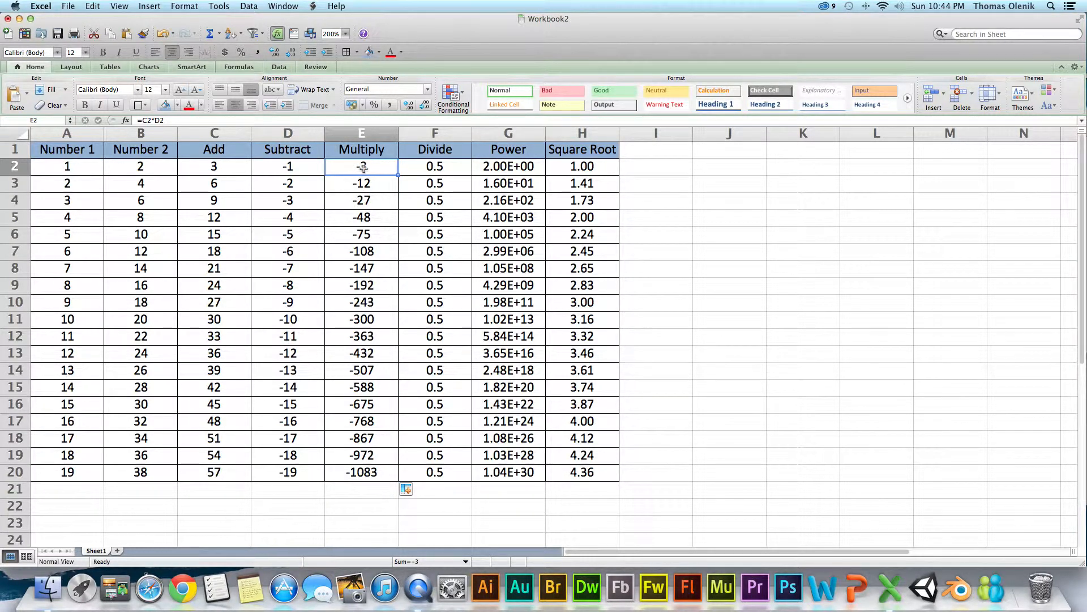
click(211, 165)
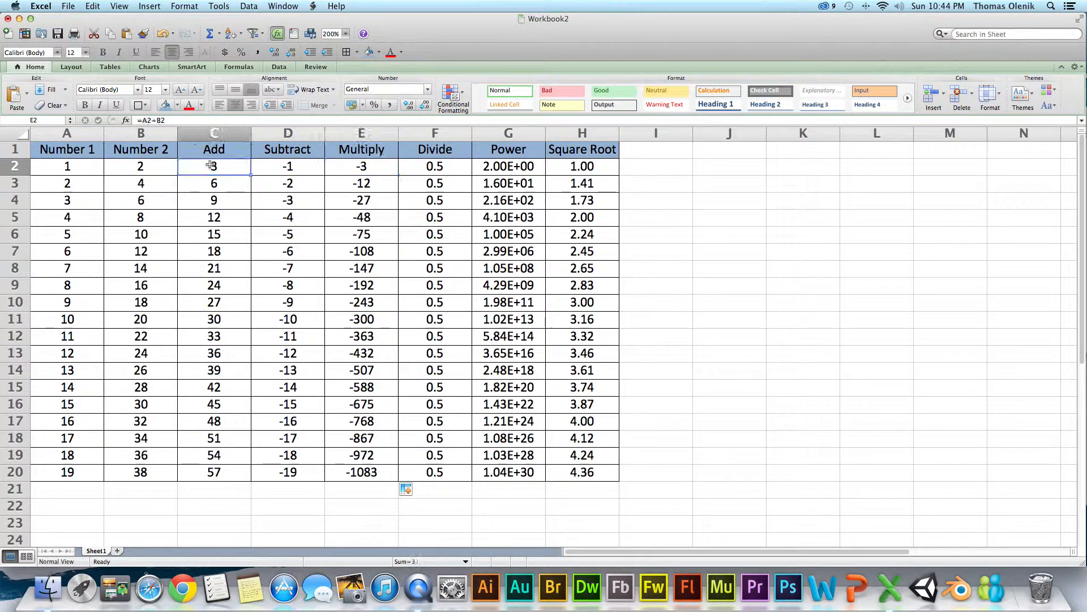
click(287, 164)
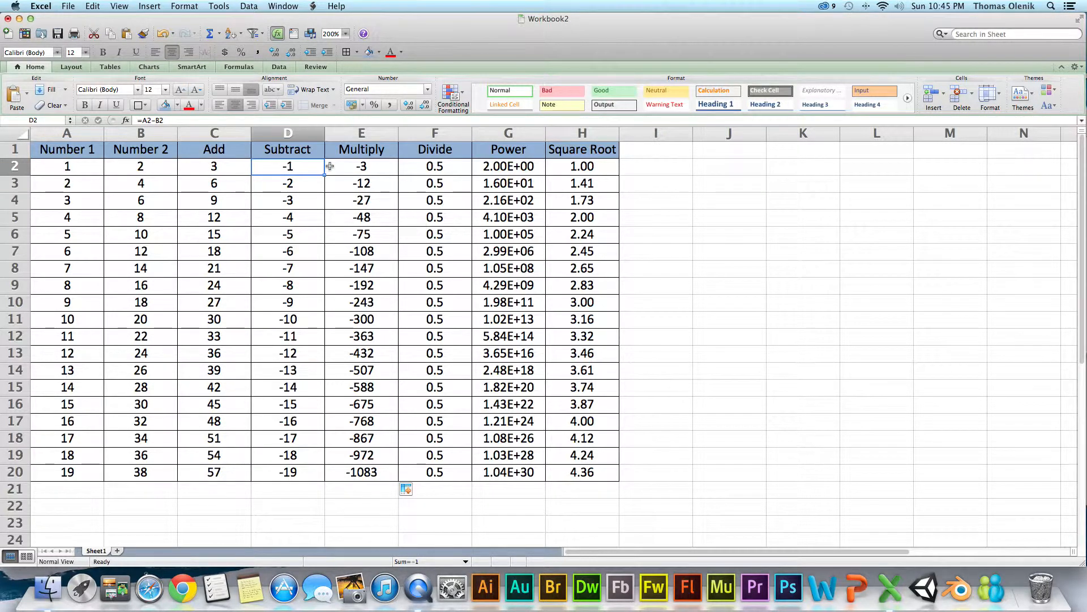
click(363, 165)
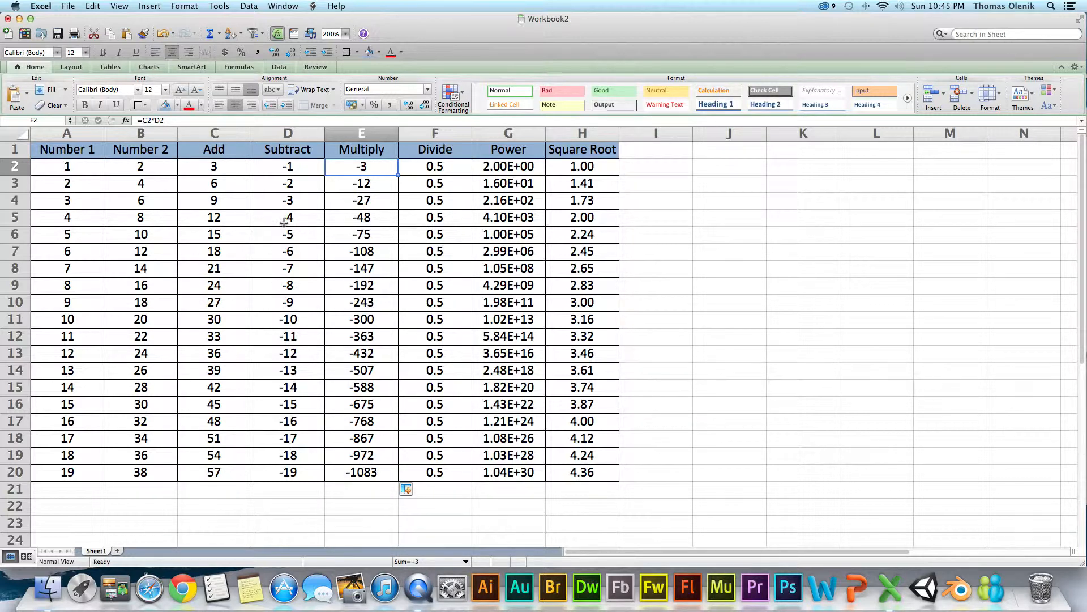
click(348, 190)
- Replace the Multiply formula in E2 with =(A2+B2)*(A2-B2)
click(348, 165)
click(169, 120)
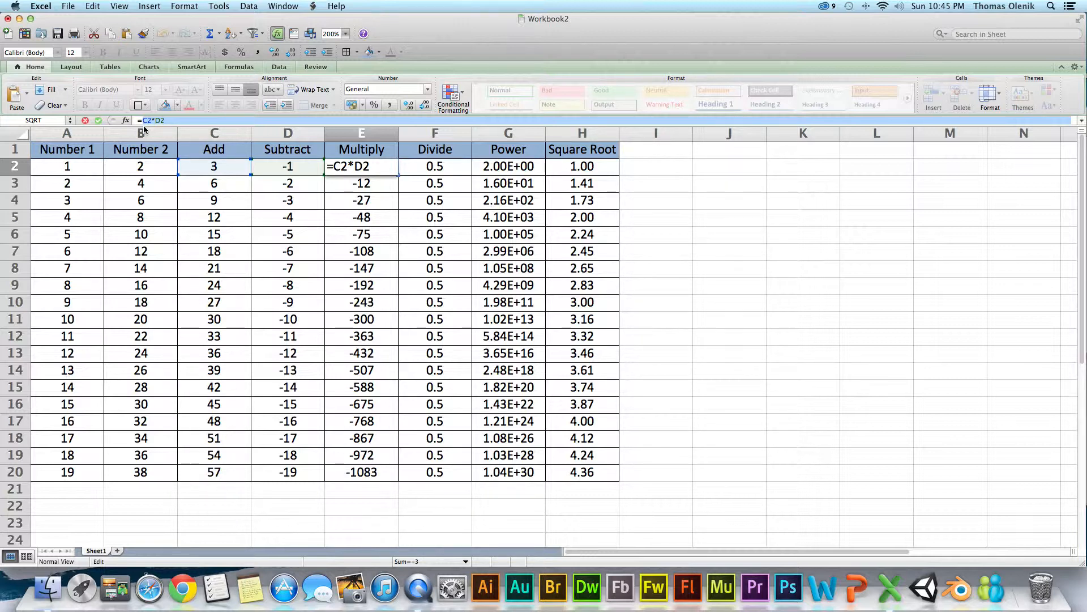
text(=(a)
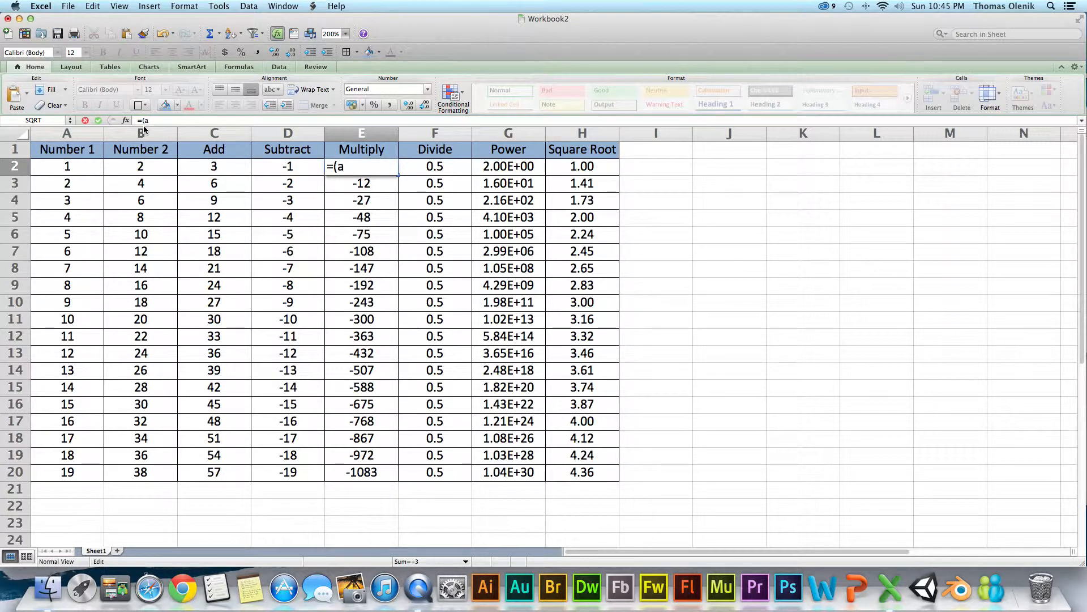
text(2)
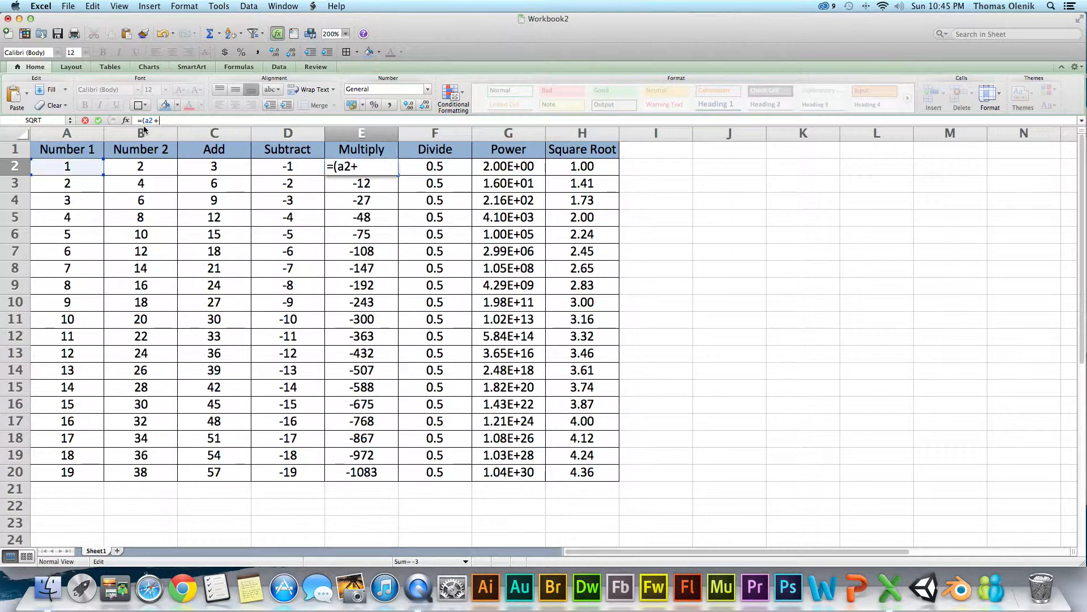
text(+b)
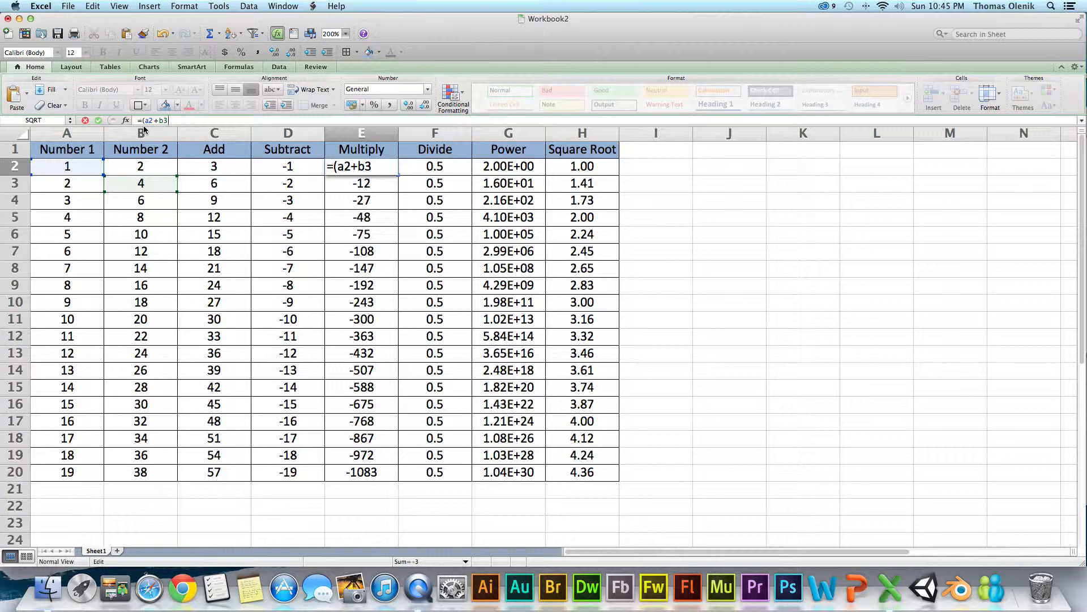
text(2)*()
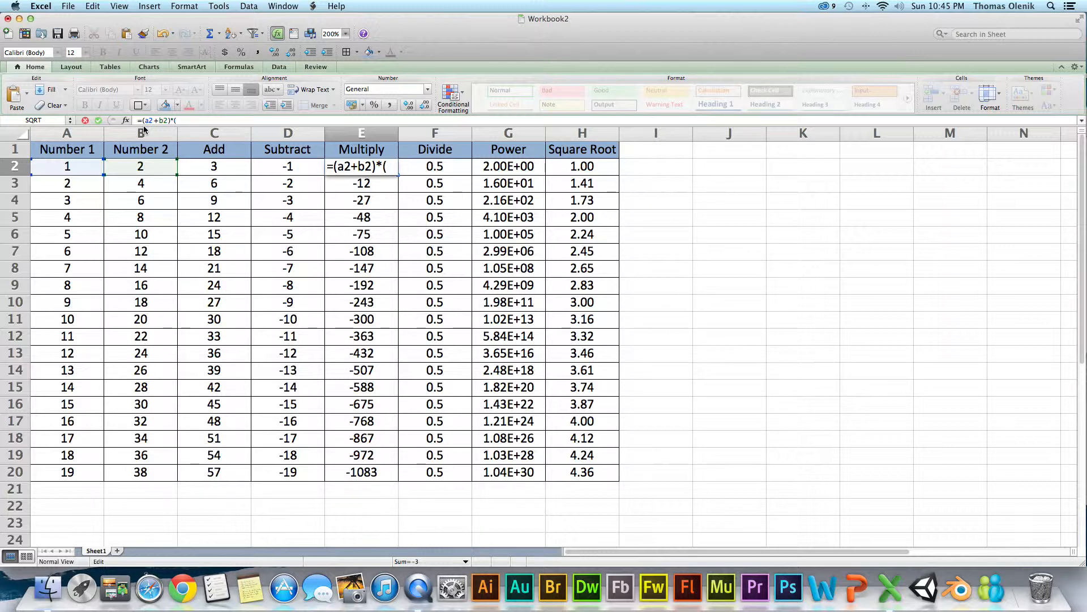
text(a2-b2))
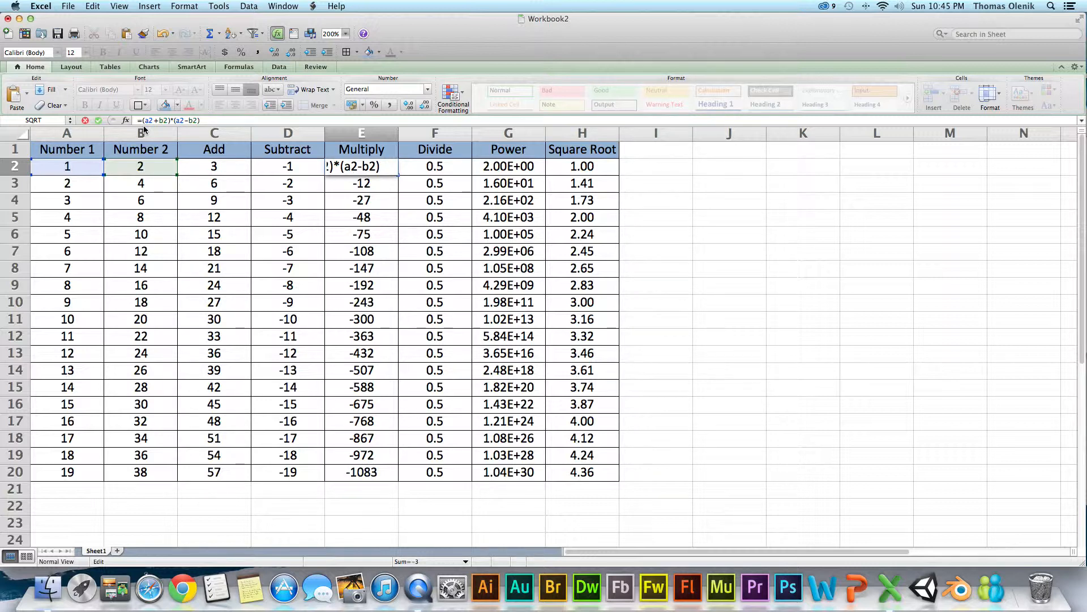
key(Return)
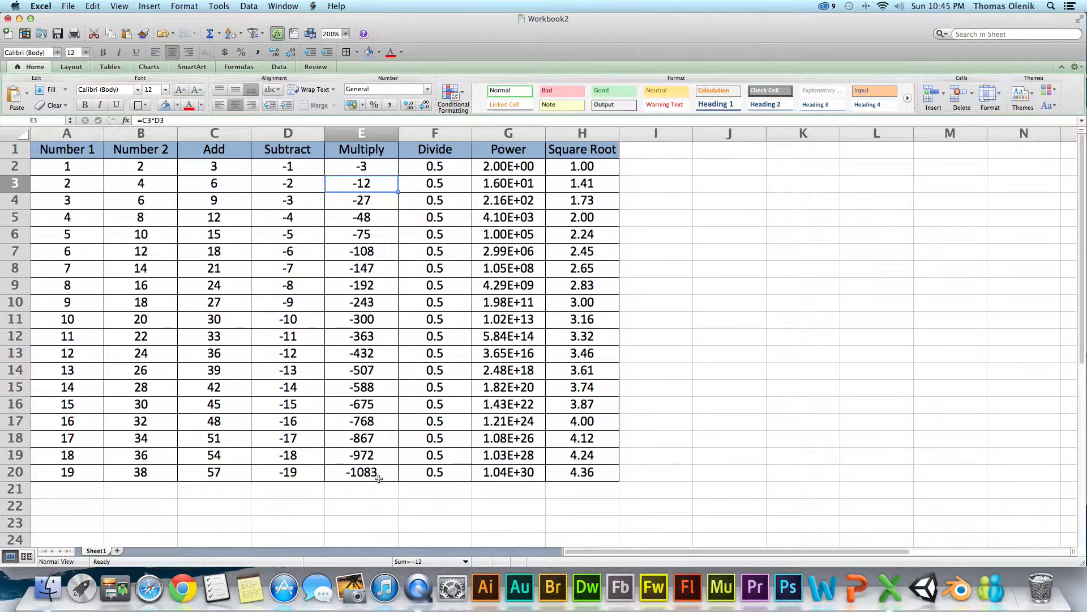
- Fill the E2 formula down the Multiply column to E20 and check the copied formula in E20
click(374, 164)
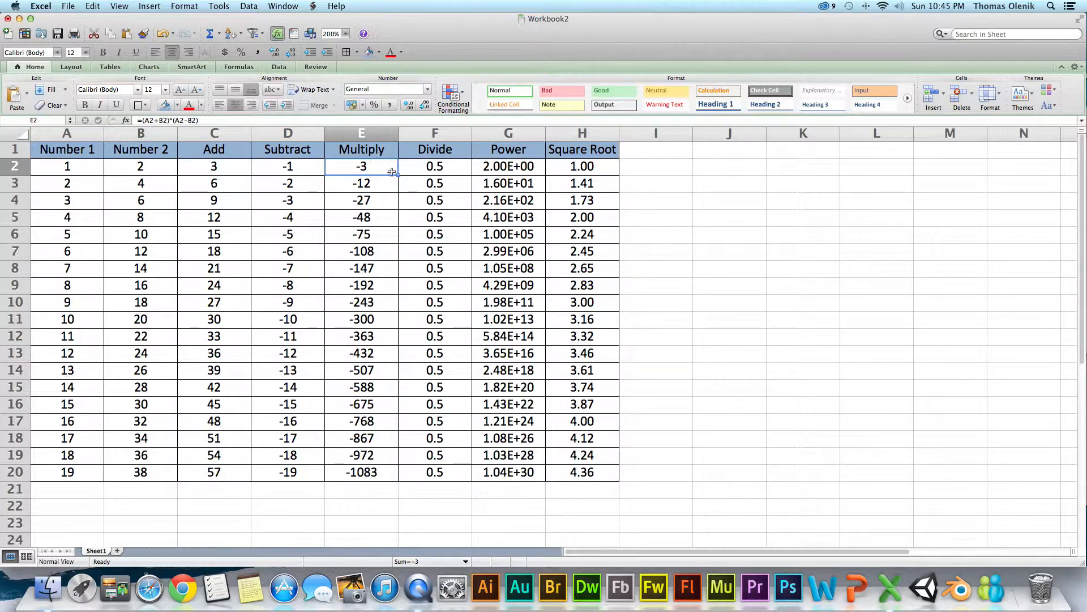
drag(399, 176, 396, 478)
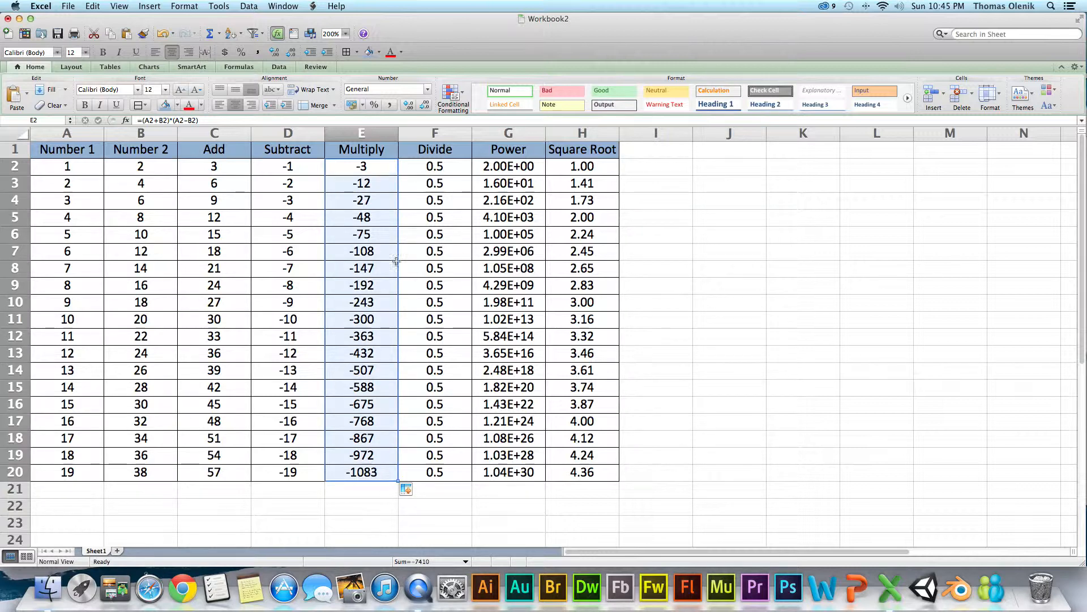
click(372, 470)
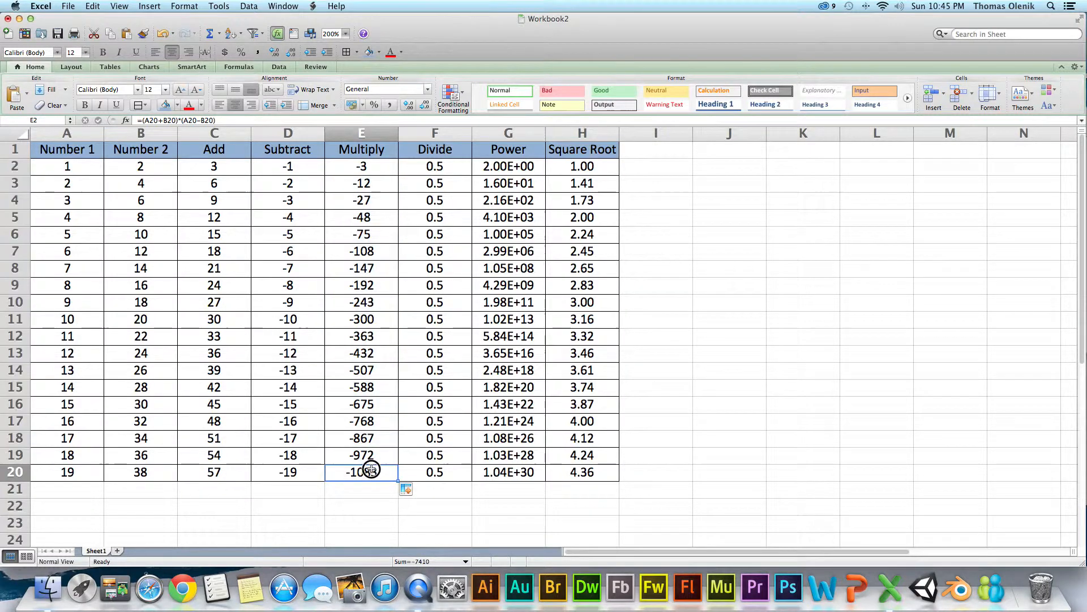
- Examine the cell references and parentheses in the Multiply formula in E2, and look at the Divide formula in F2
double_click(364, 167)
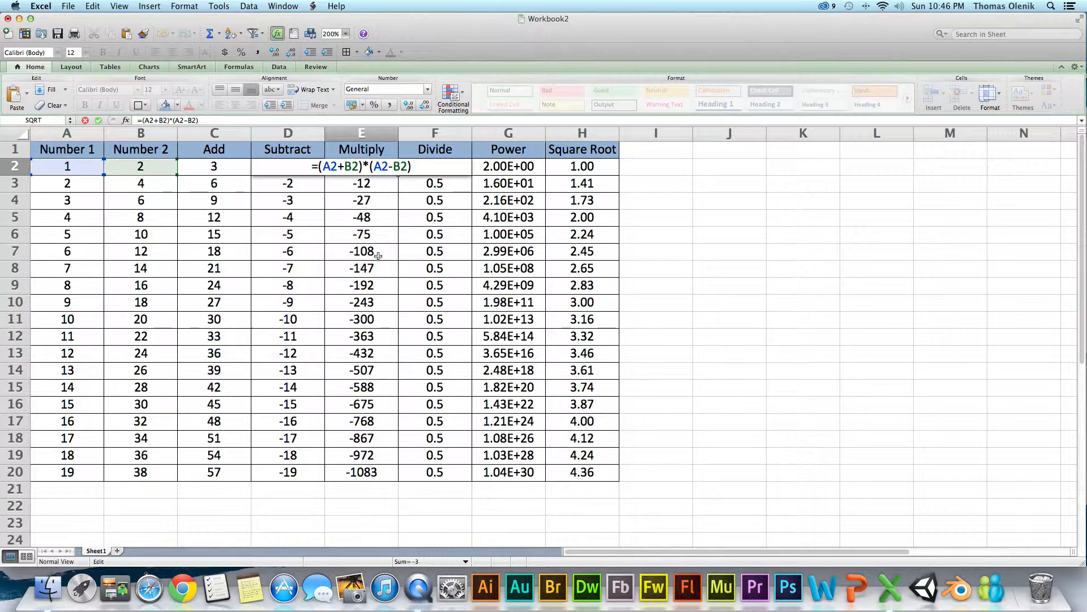
key(Return)
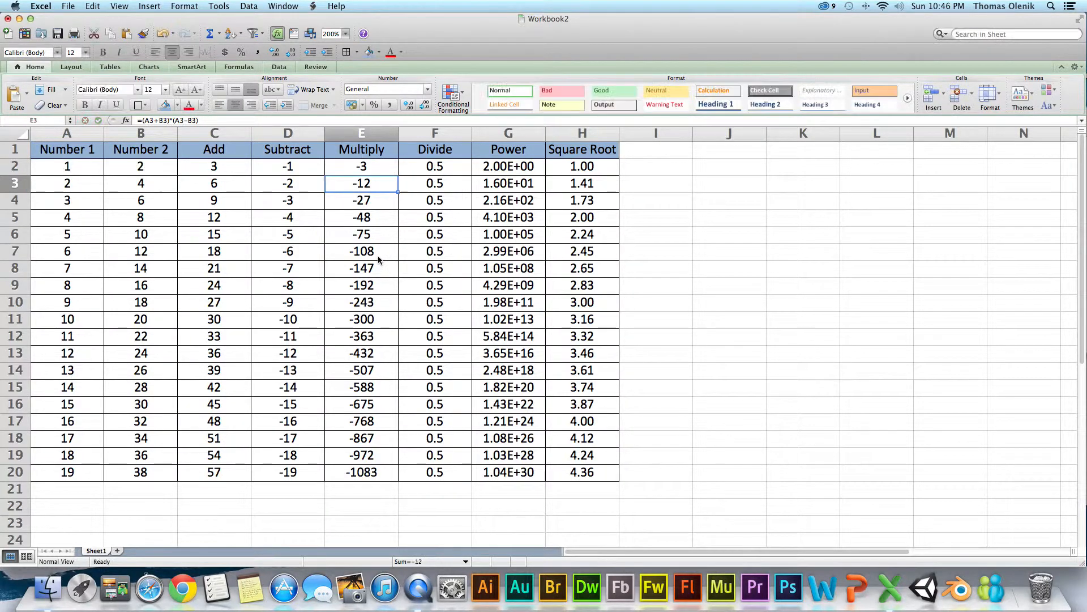
click(361, 166)
click(430, 165)
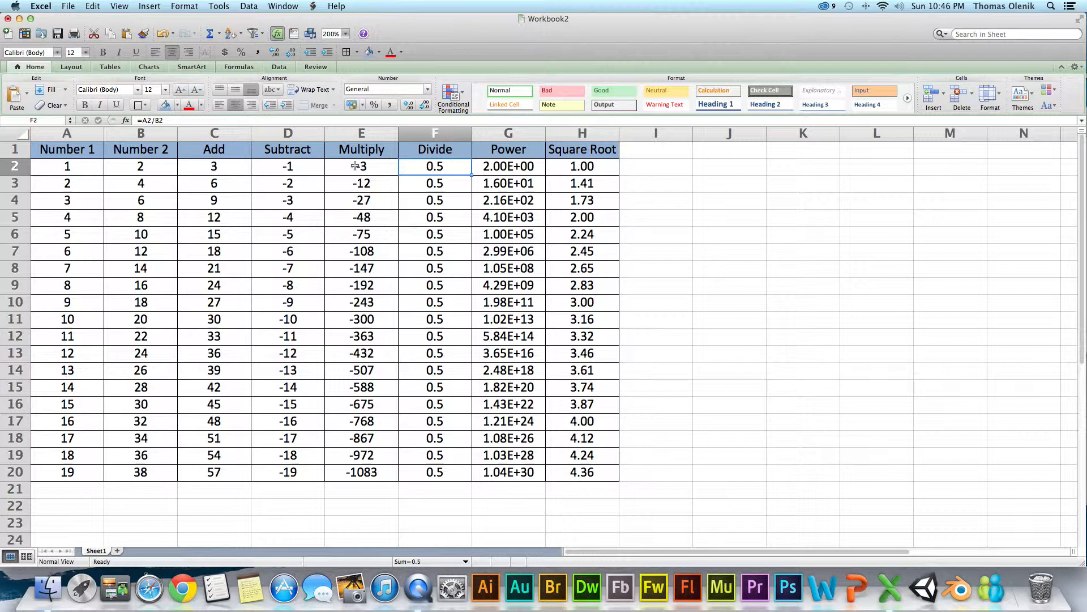
click(372, 168)
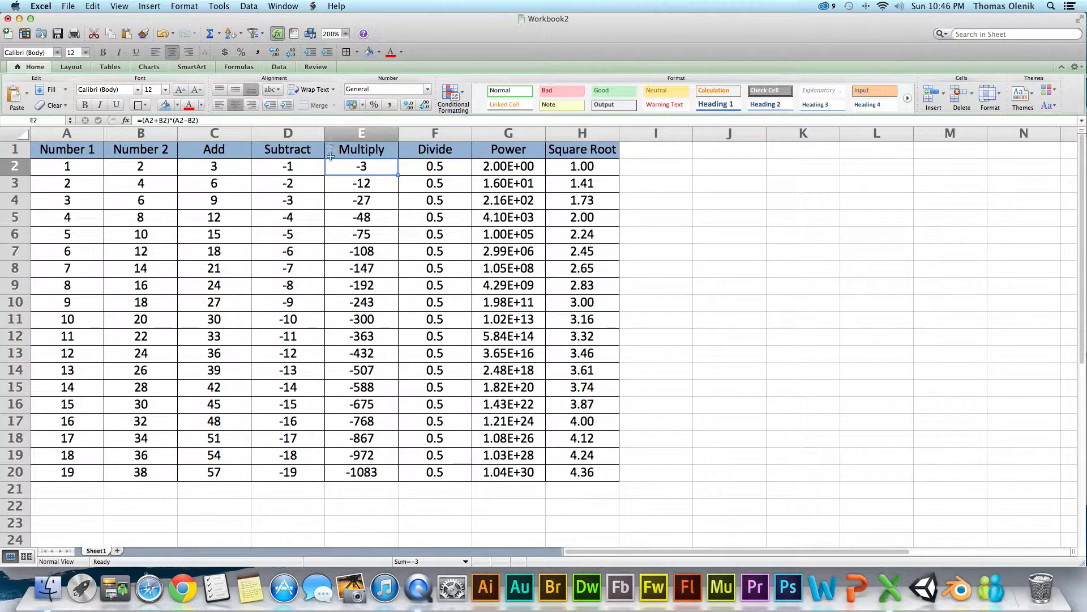
double_click(374, 167)
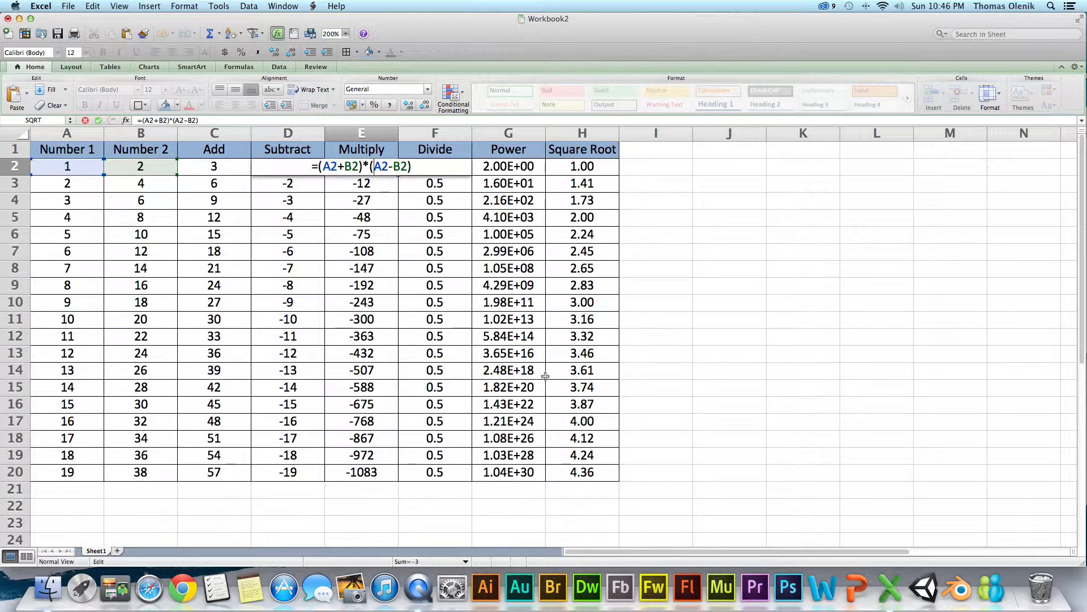
key(Return)
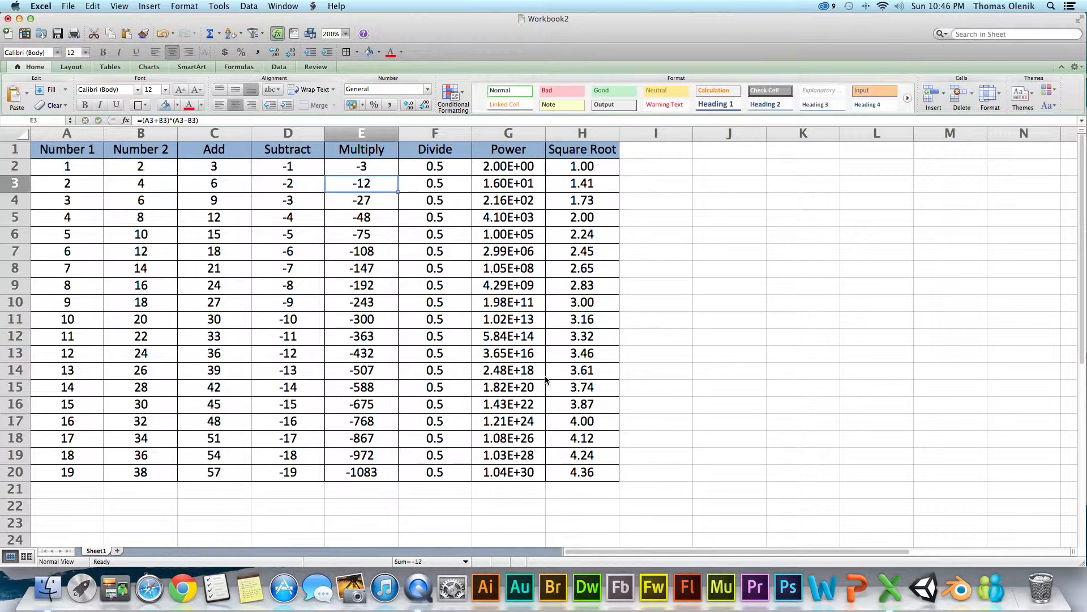
- Delete the A2/B2 expression from the Divide formula in F2, leaving only the equals sign
click(426, 168)
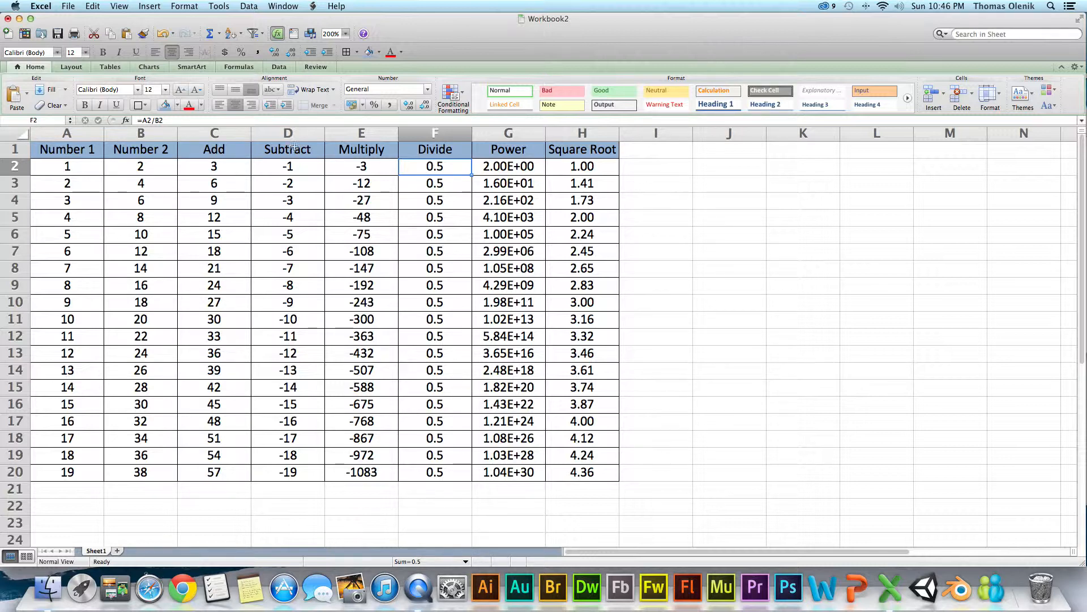
click(172, 121)
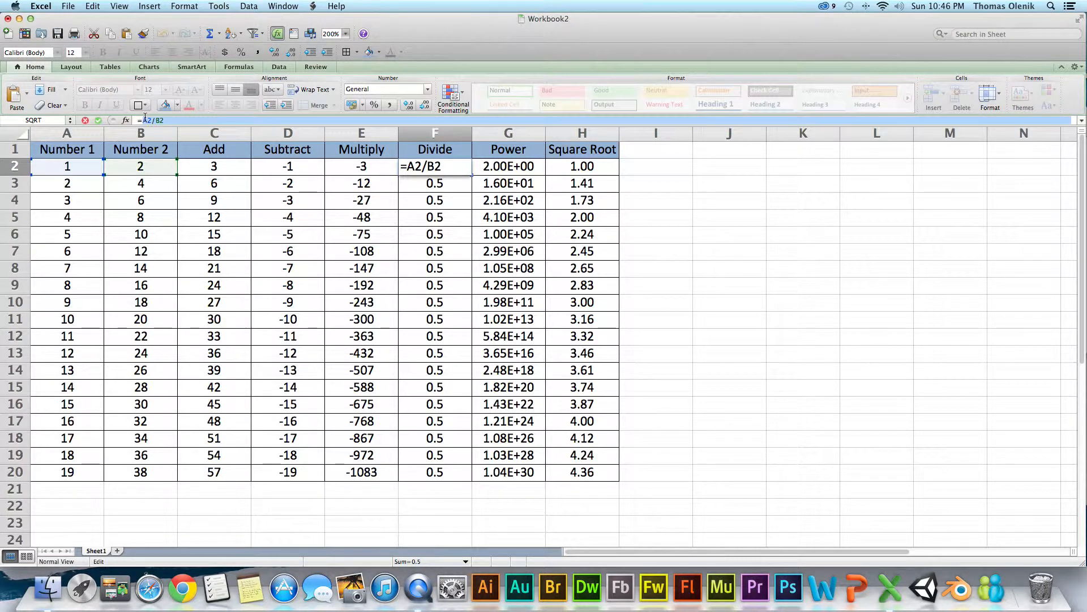
double_click(443, 167)
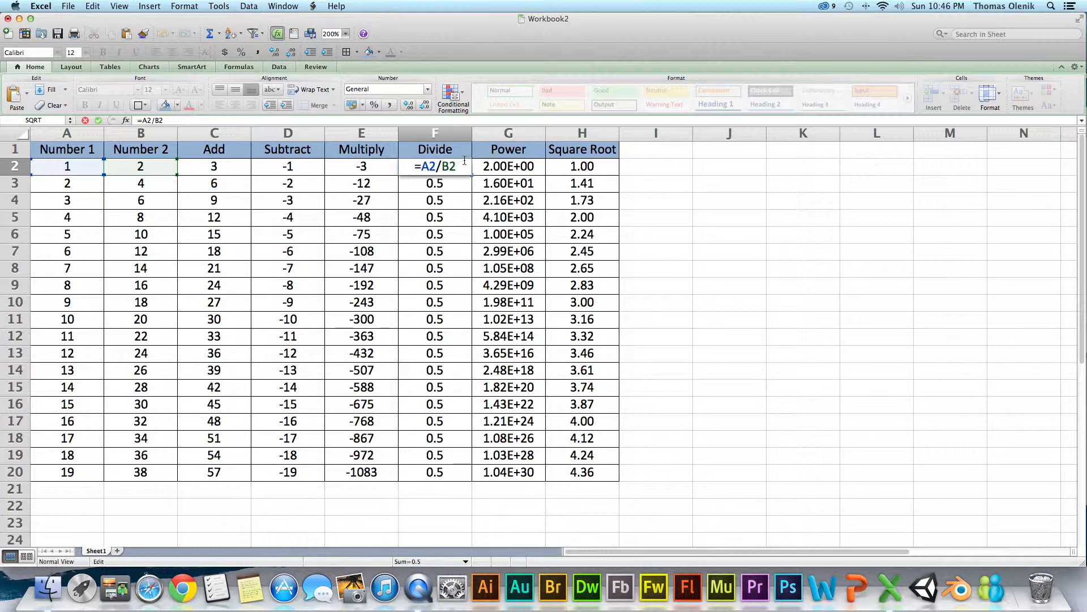
key(BackSpace)
key(BackSpace)
key(BackSpace)
key(BackSpace)
key(BackSpace)
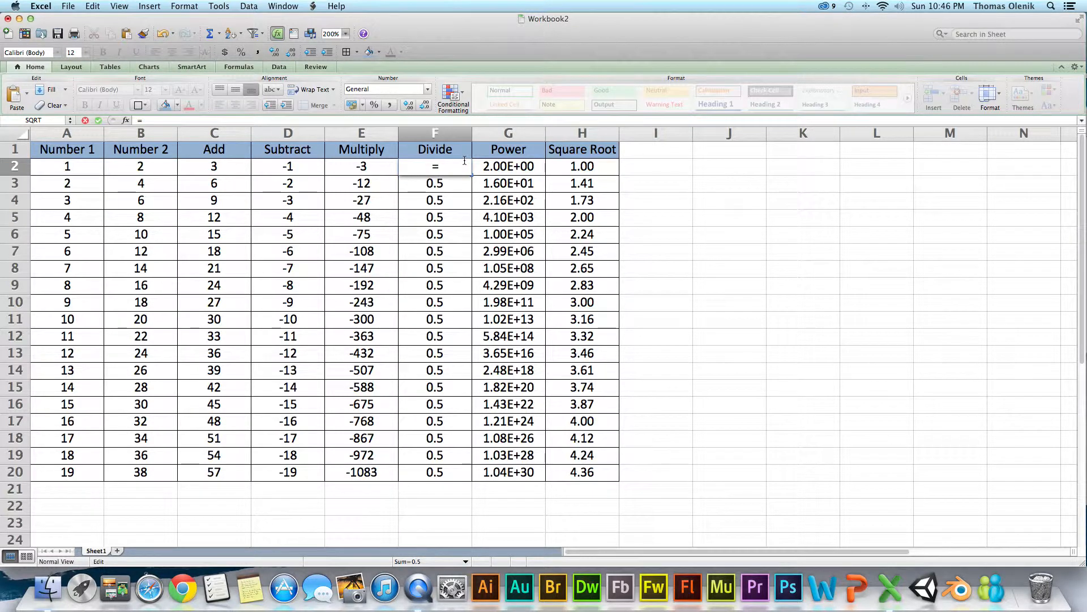
key(Return)
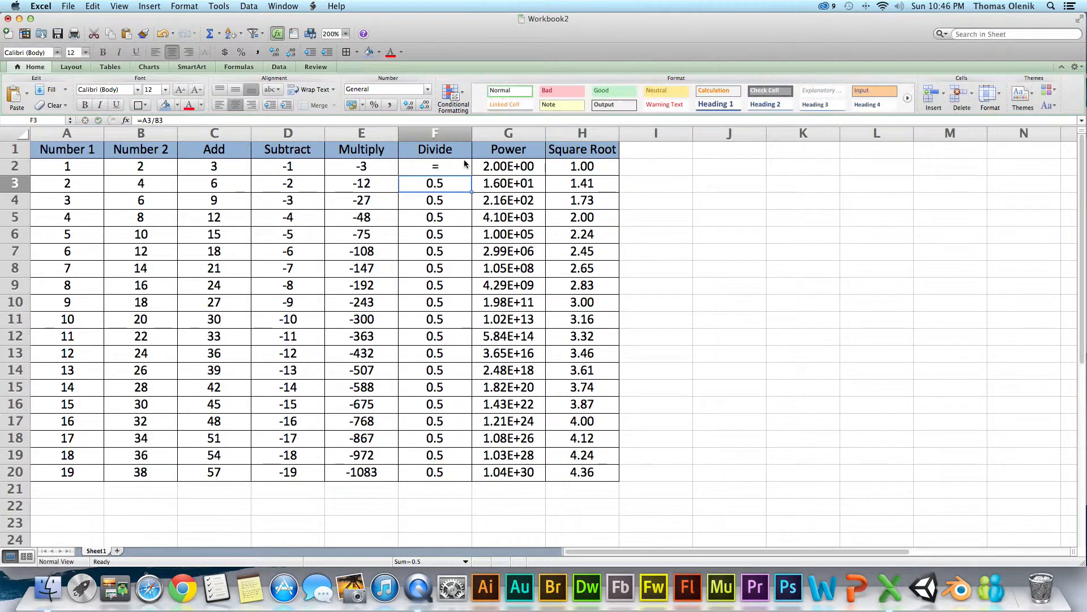
- Copy the expression from E2 into F2 to make the Divide formula =((A2+B2)*(A2-B2))/H2, and fill it down to F20
click(362, 163)
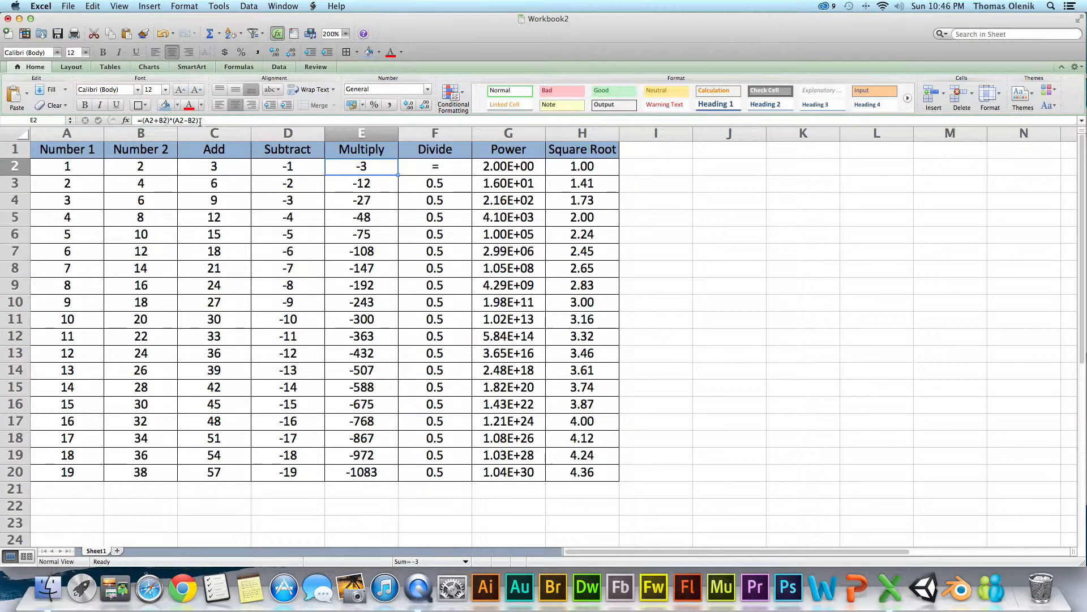
drag(202, 121, 143, 121)
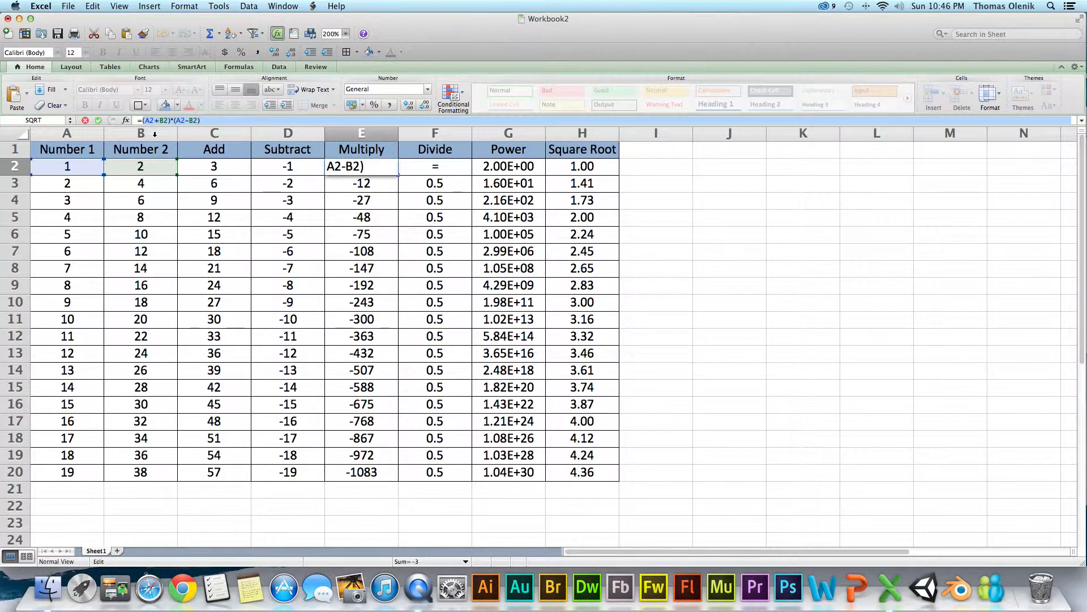
key(Tab)
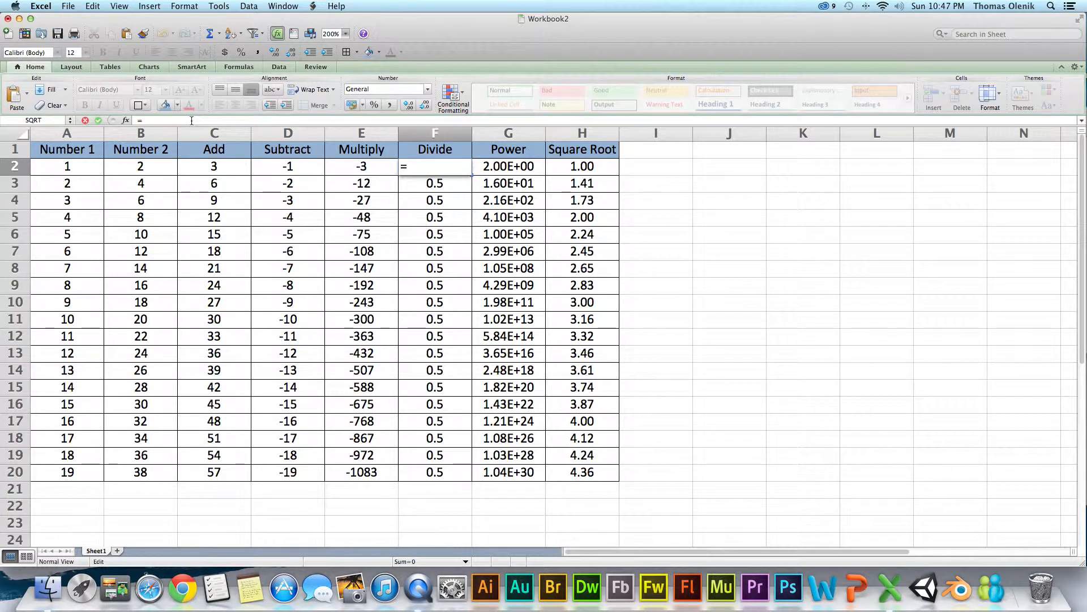
text(=((A2+B2)*(A2-B2))
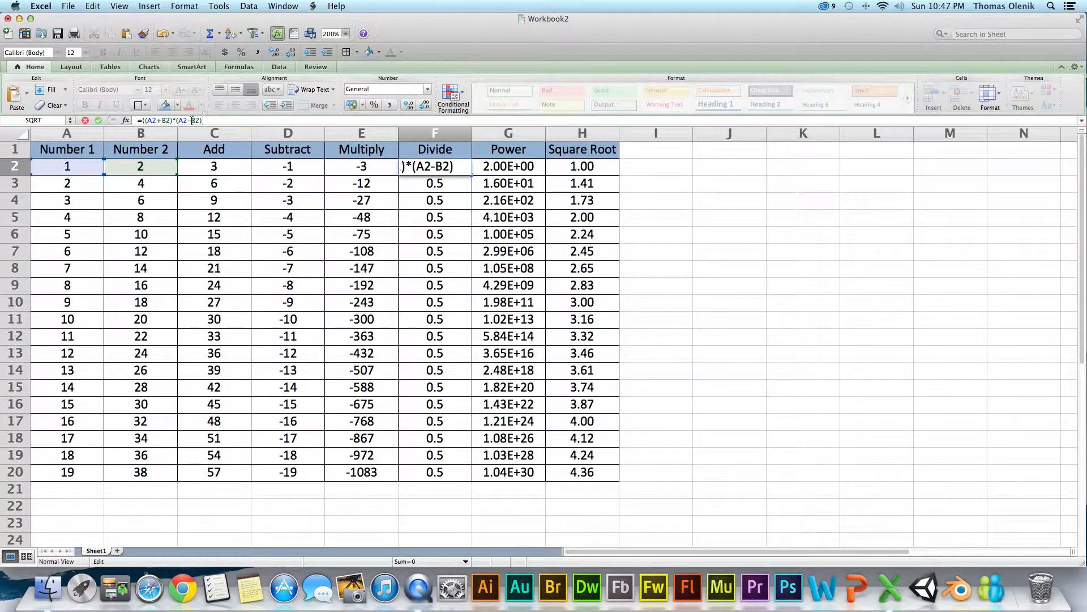
text()/)
click(560, 170)
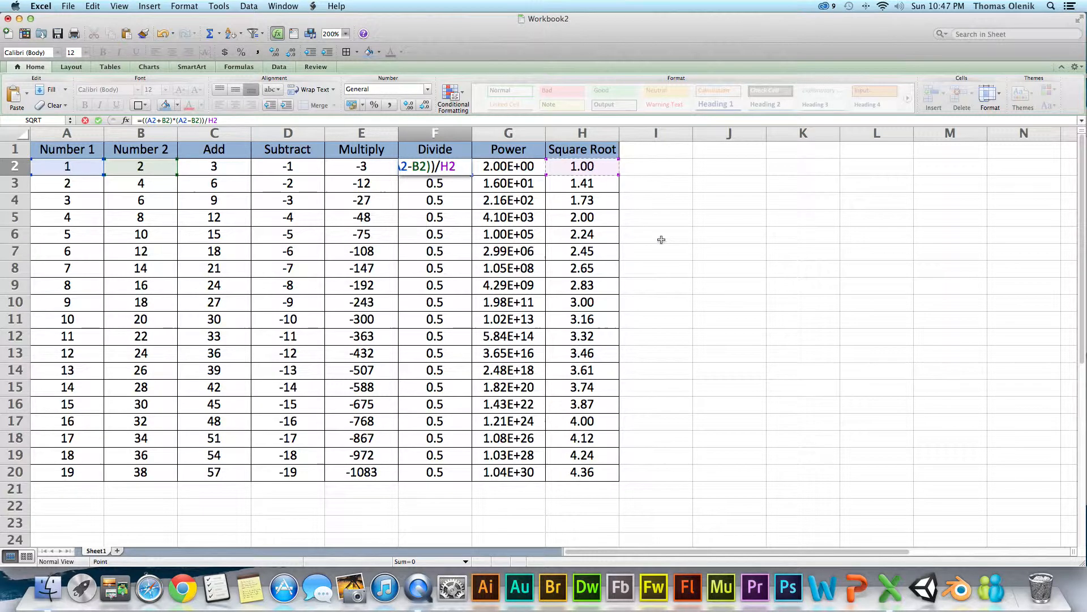
key(Return)
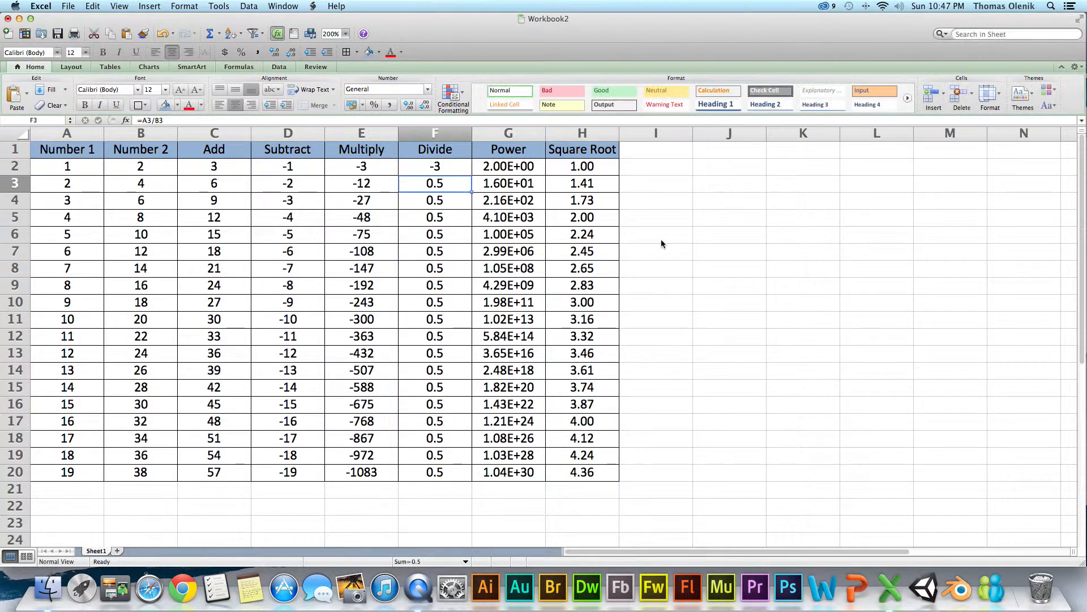
click(445, 168)
double_click(471, 174)
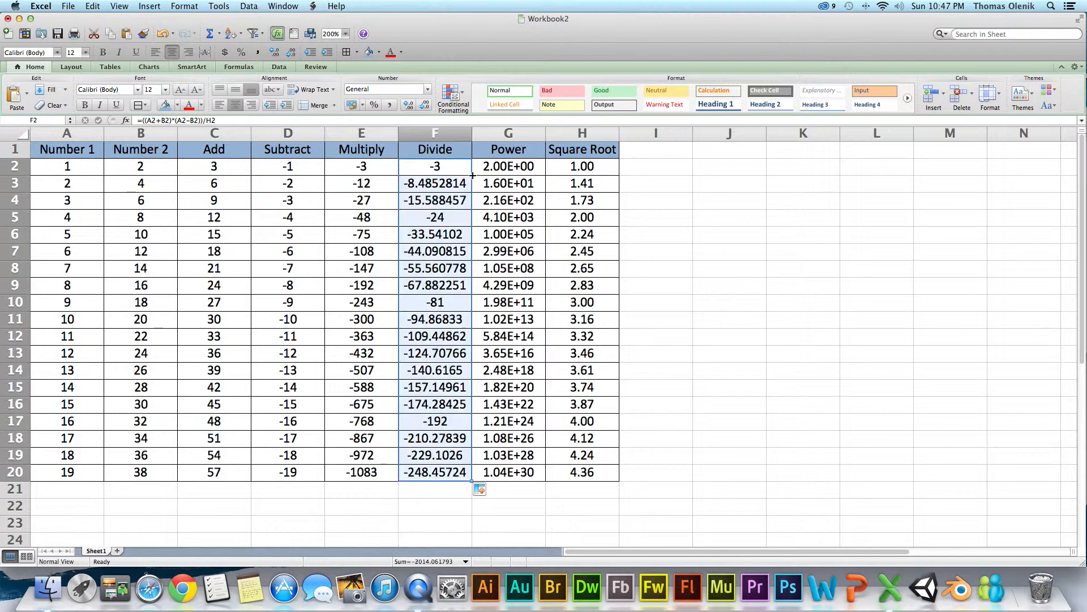
- Format the Divide results in F2:F20 with two decimal places
click(409, 105)
click(409, 105)
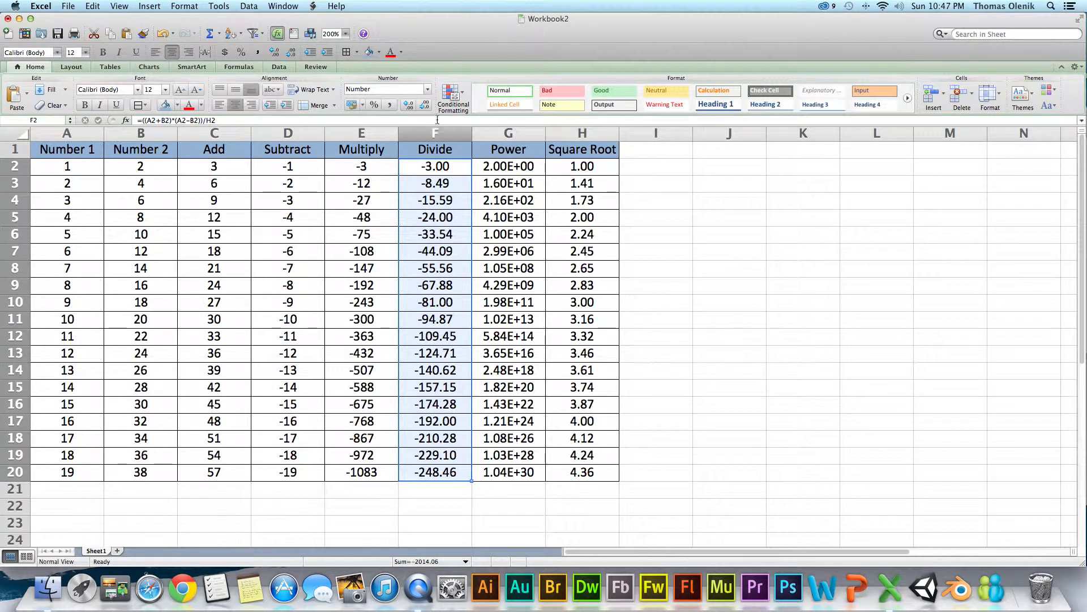
click(703, 371)
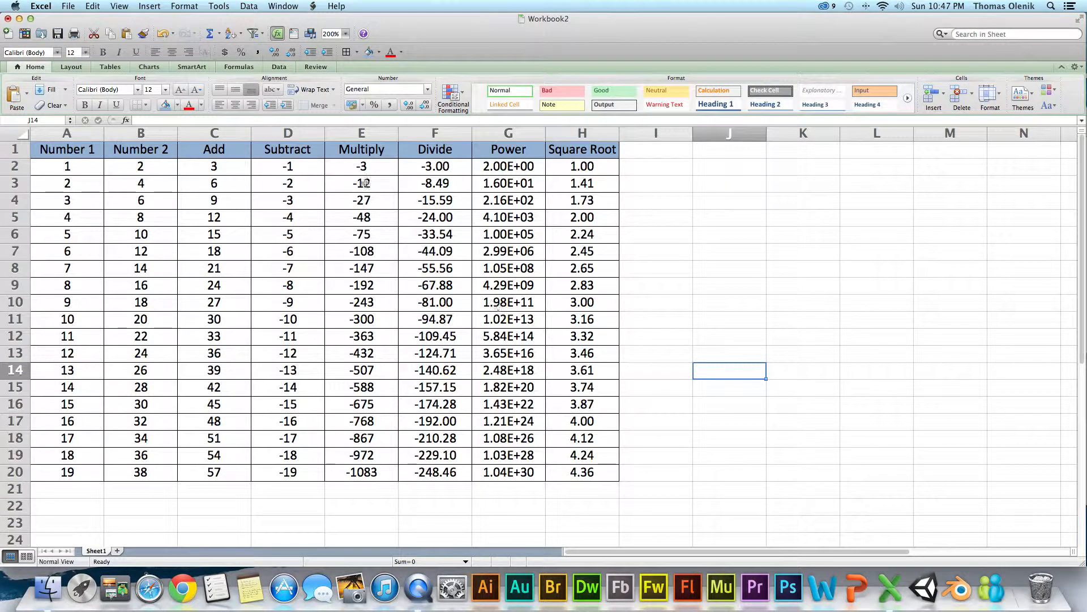
- Change the first B2 reference in the F2 Divide formula to C2, making =((A2+C2)*(A2-B2))/H2
click(432, 166)
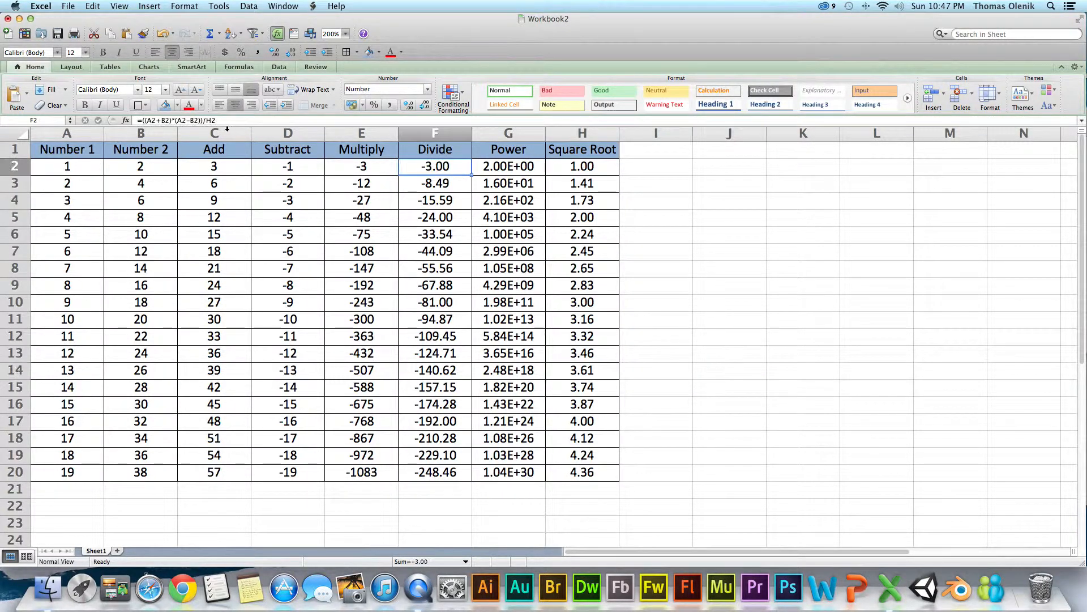
double_click(419, 167)
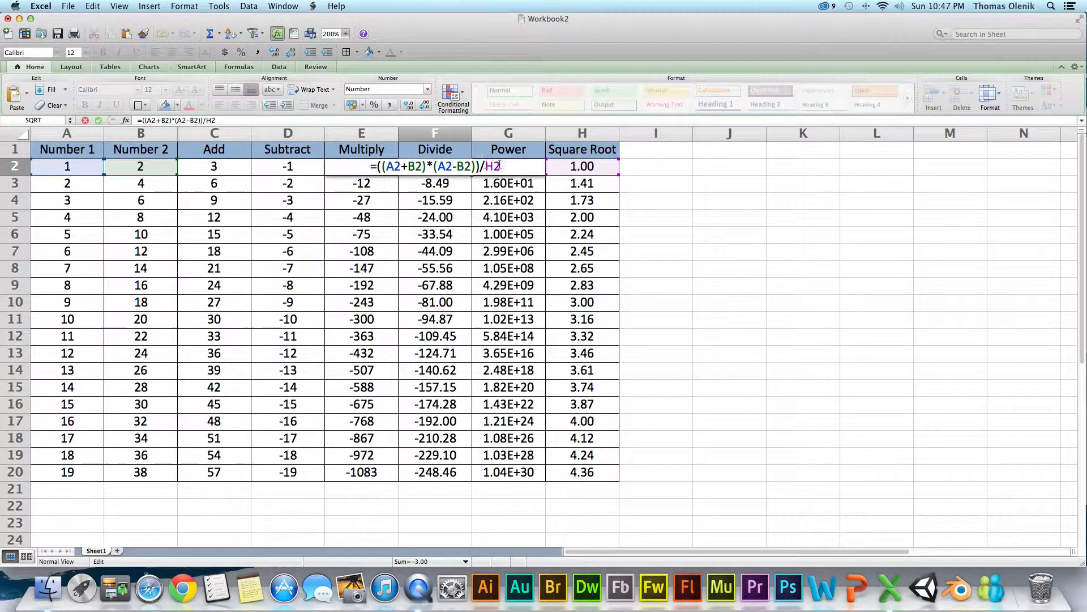
key(Return)
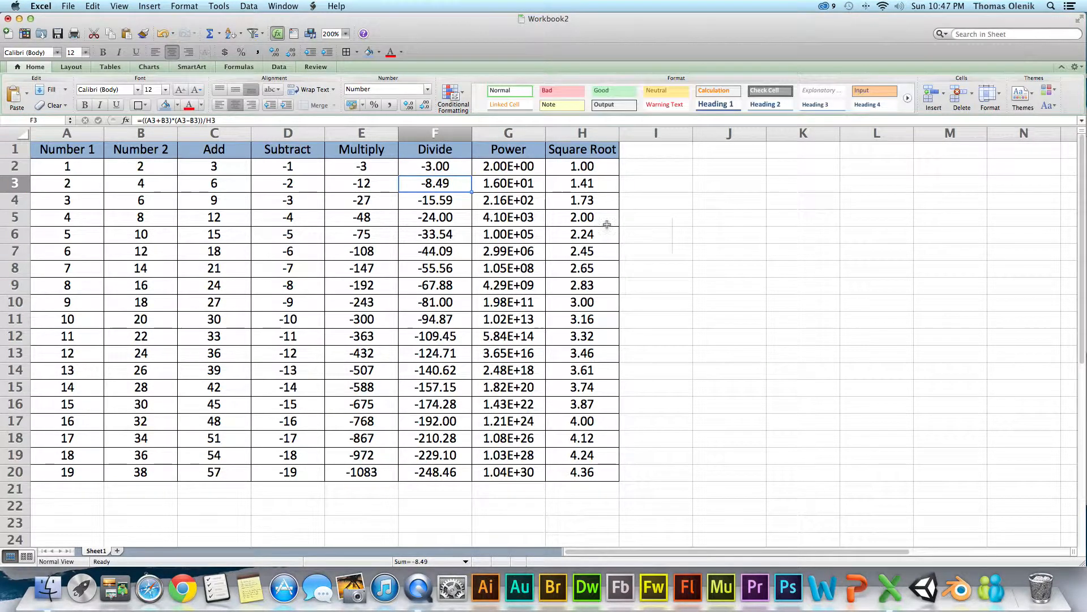
click(437, 166)
double_click(437, 166)
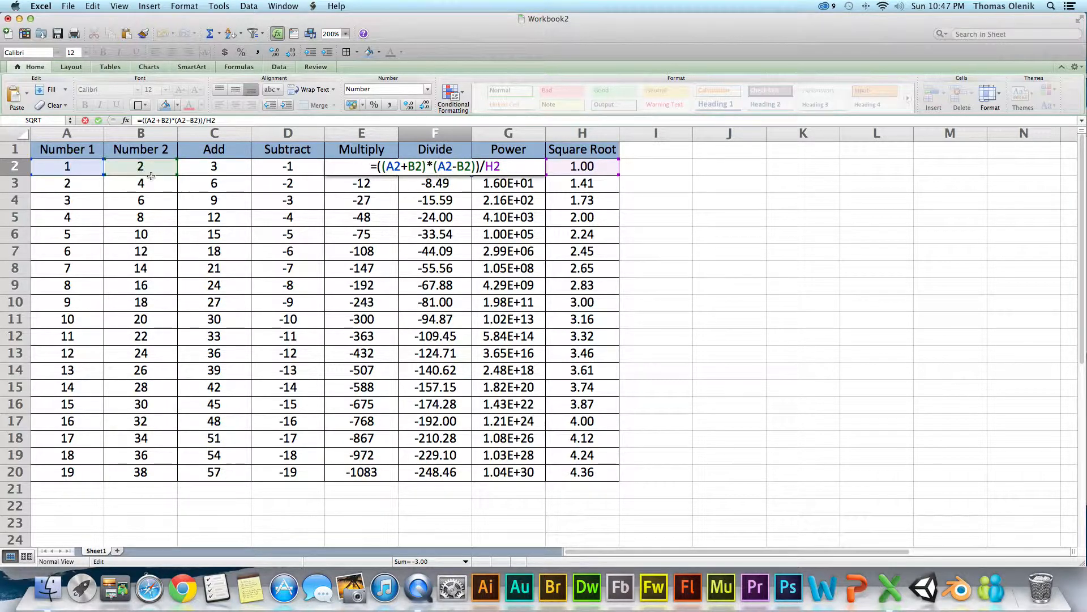
drag(151, 175, 188, 173)
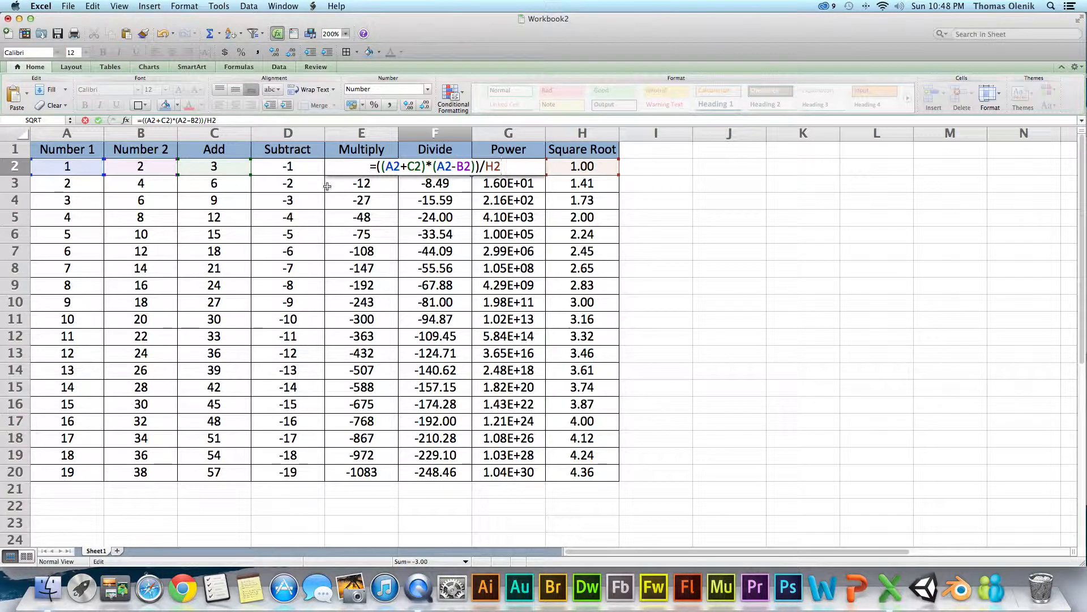
key(Return)
- Change the remaining B2 reference in the F2 formula to C2, making it =((A2+C2)*(A2-C2))/H2
click(419, 165)
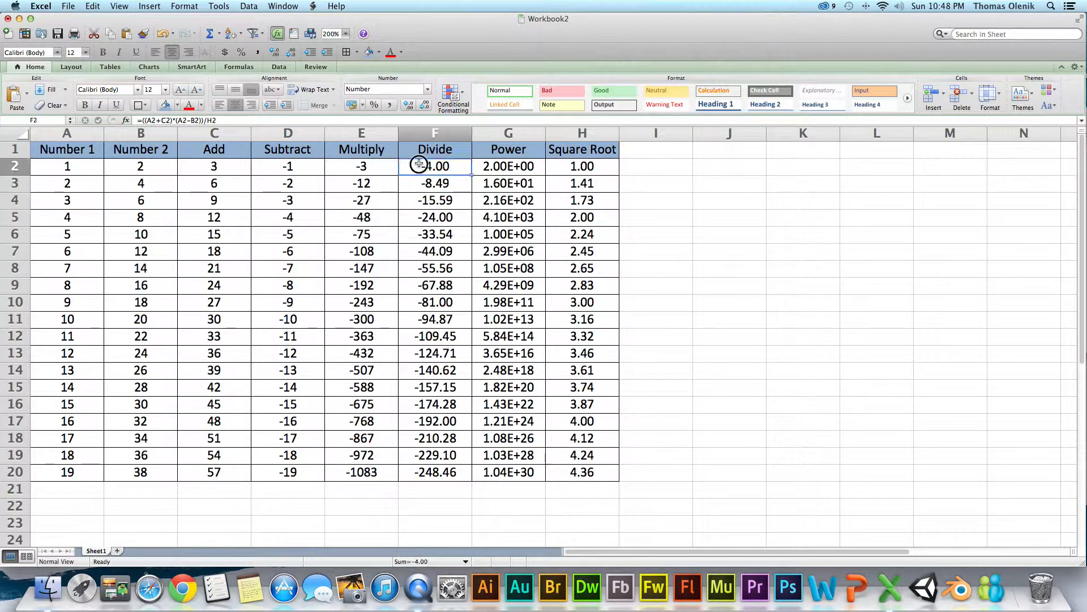
double_click(419, 164)
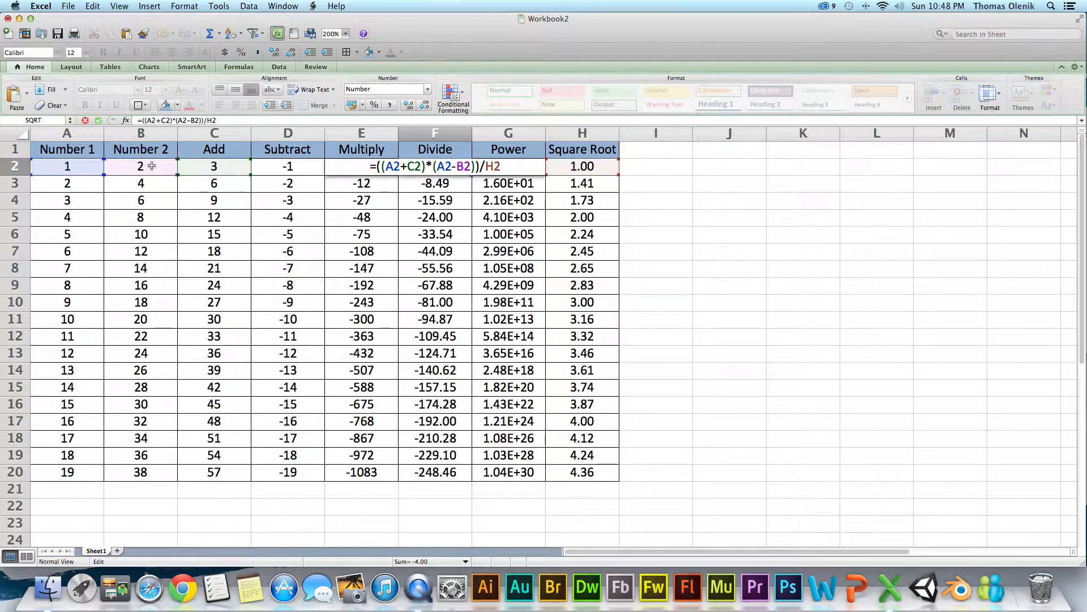
drag(147, 176, 213, 165)
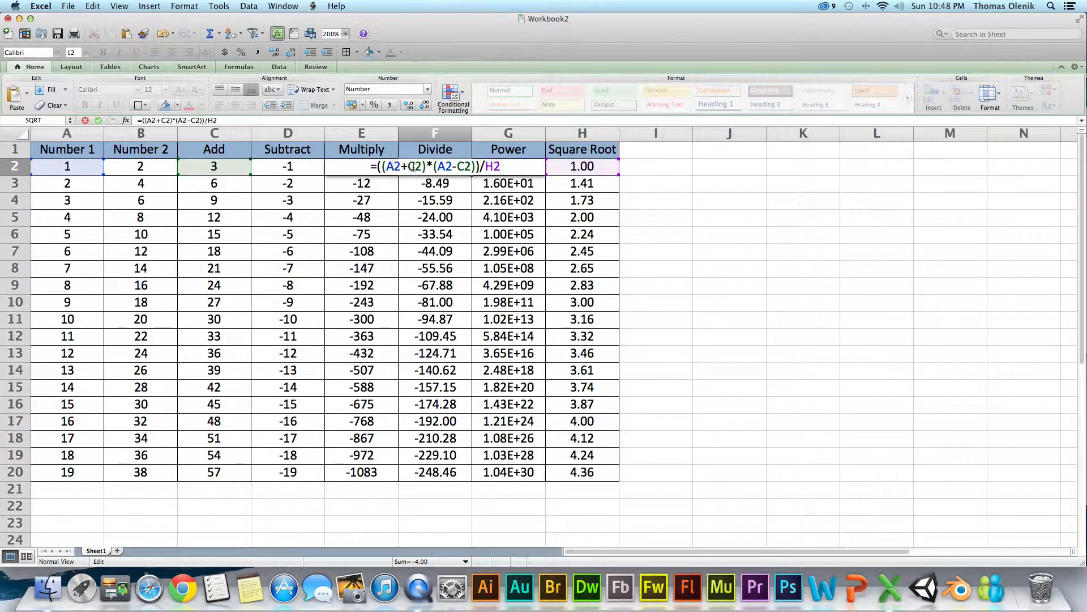
click(440, 193)
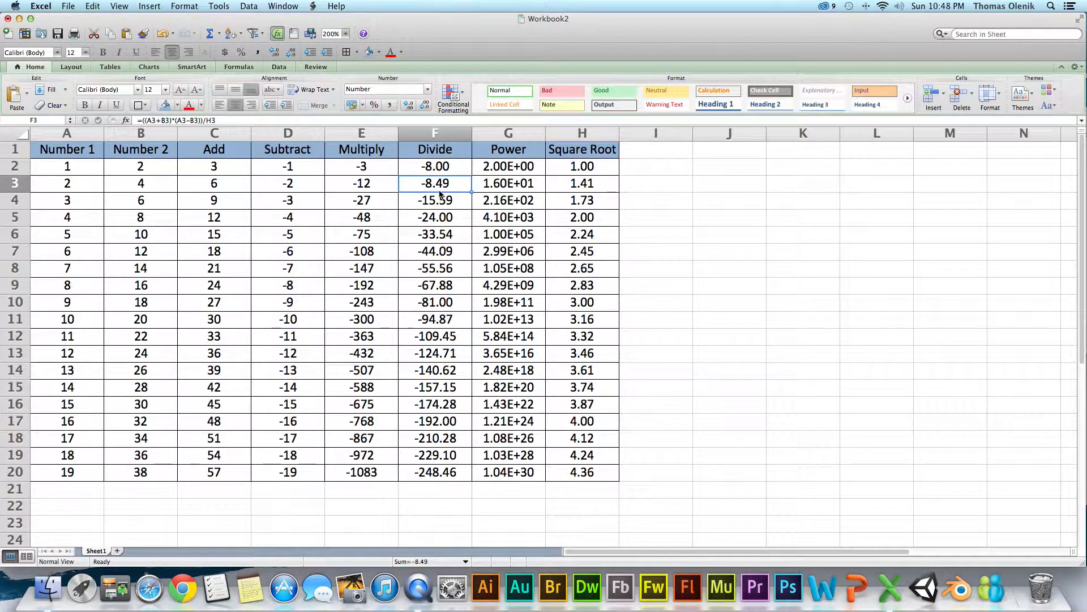
- Examine the cell references highlighted by the F2 formula, and look at the Multiply, Subtract and Add formulas in row 2
double_click(435, 167)
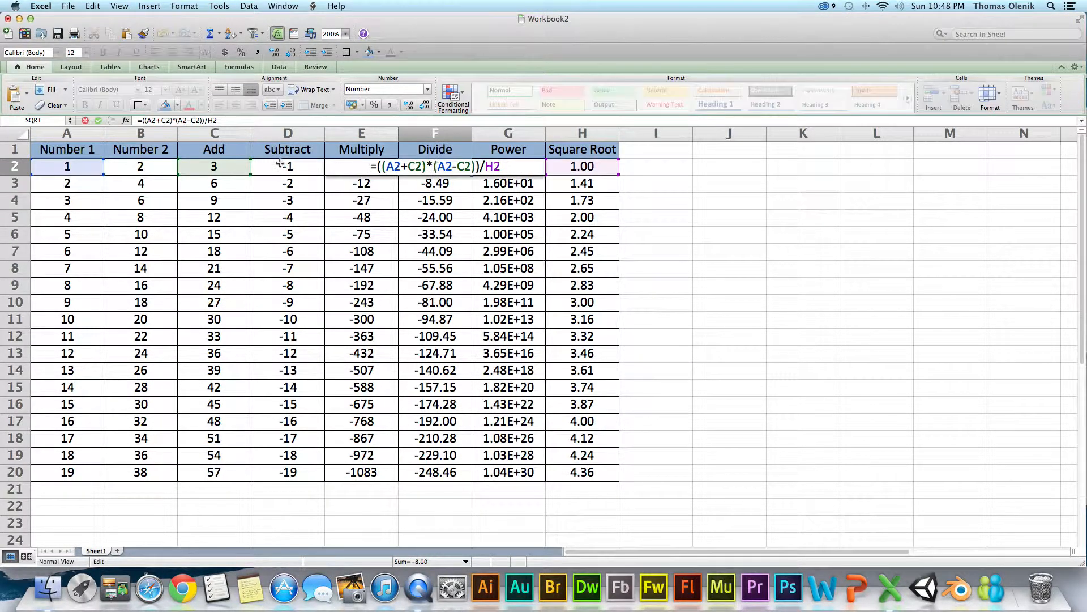
mouse_move(73, 173)
mouse_down()
mouse_move(68, 236)
mouse_move(203, 272)
mouse_move(220, 243)
mouse_move(300, 272)
mouse_move(102, 164)
mouse_move(81, 171)
mouse_up()
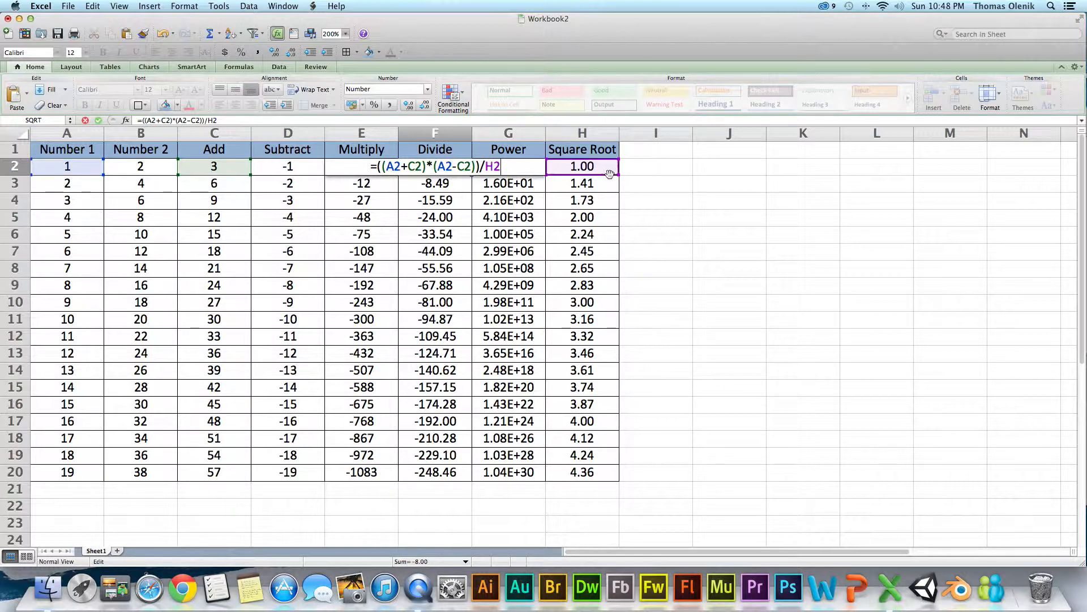
mouse_move(610, 173)
mouse_down()
mouse_move(610, 342)
mouse_move(602, 168)
mouse_up()
key(Return)
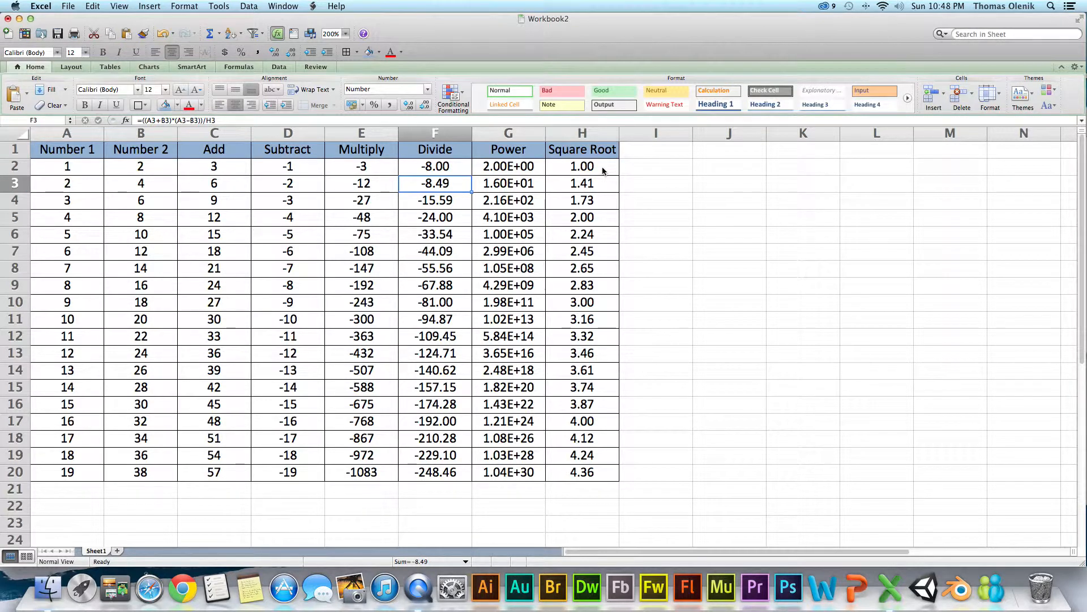
click(644, 164)
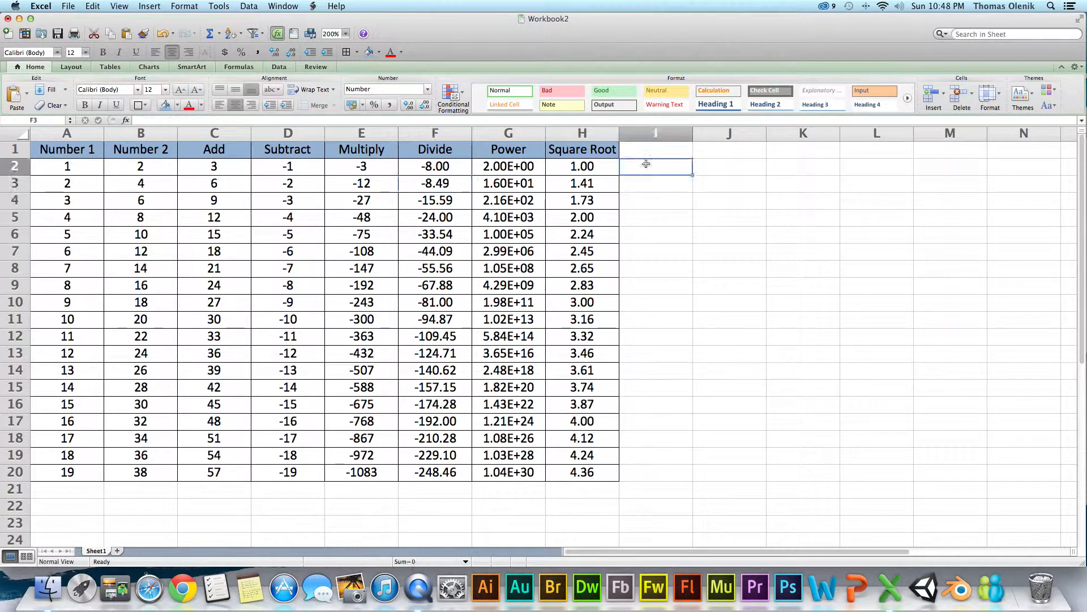
click(424, 170)
click(377, 166)
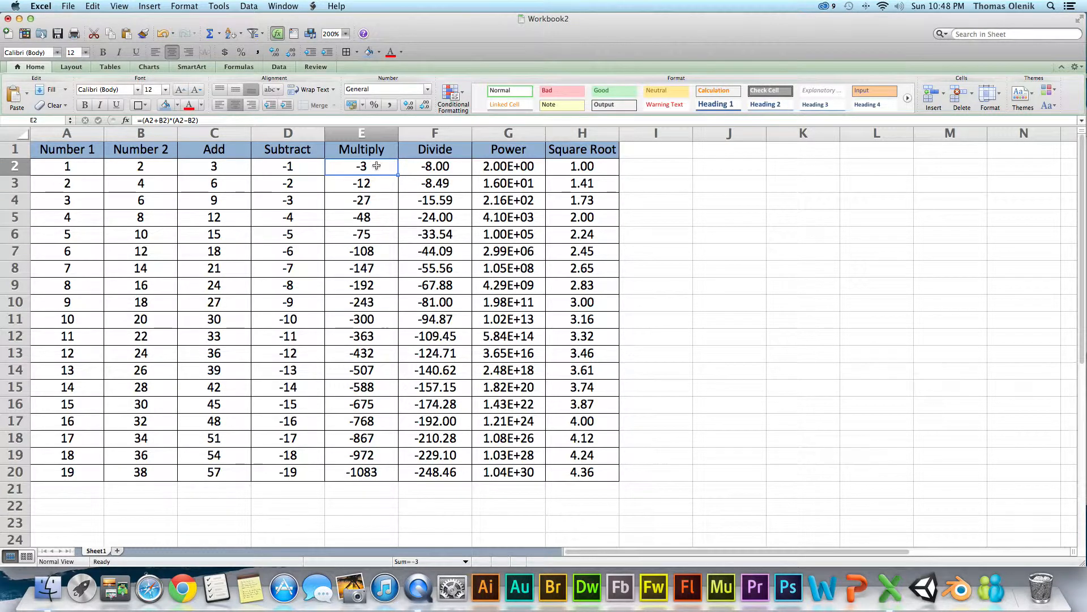
click(273, 166)
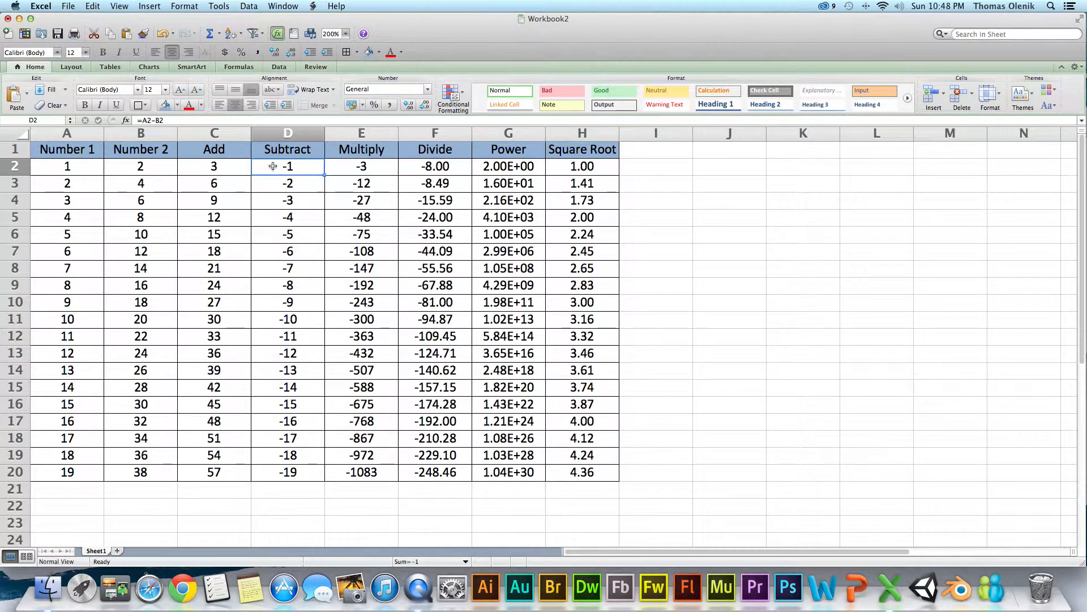
click(214, 164)
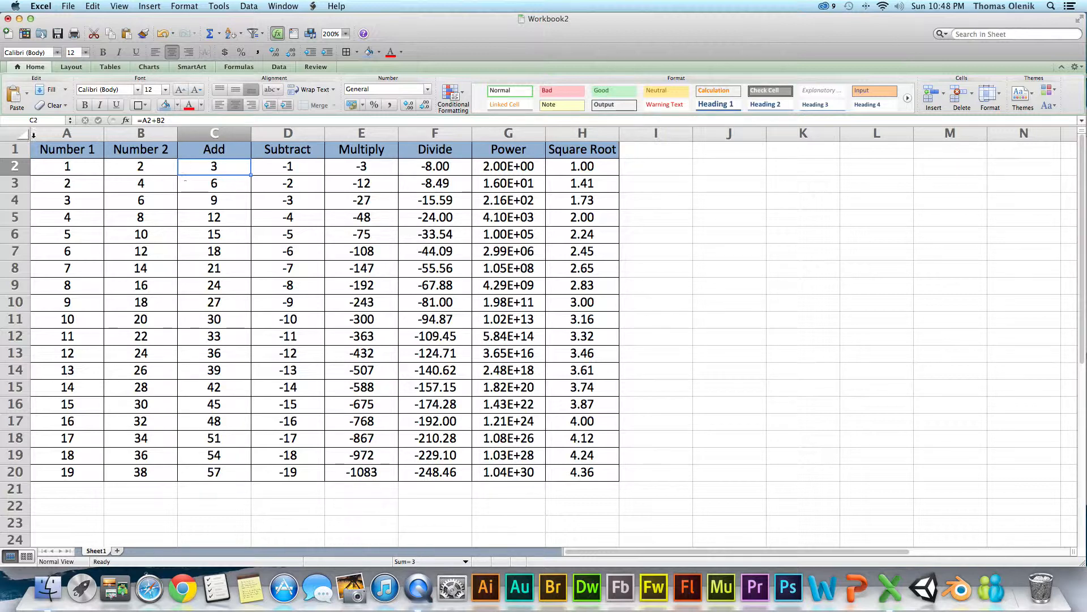
- Insert two blank rows above the table's header row
click(16, 149)
right_click(15, 149)
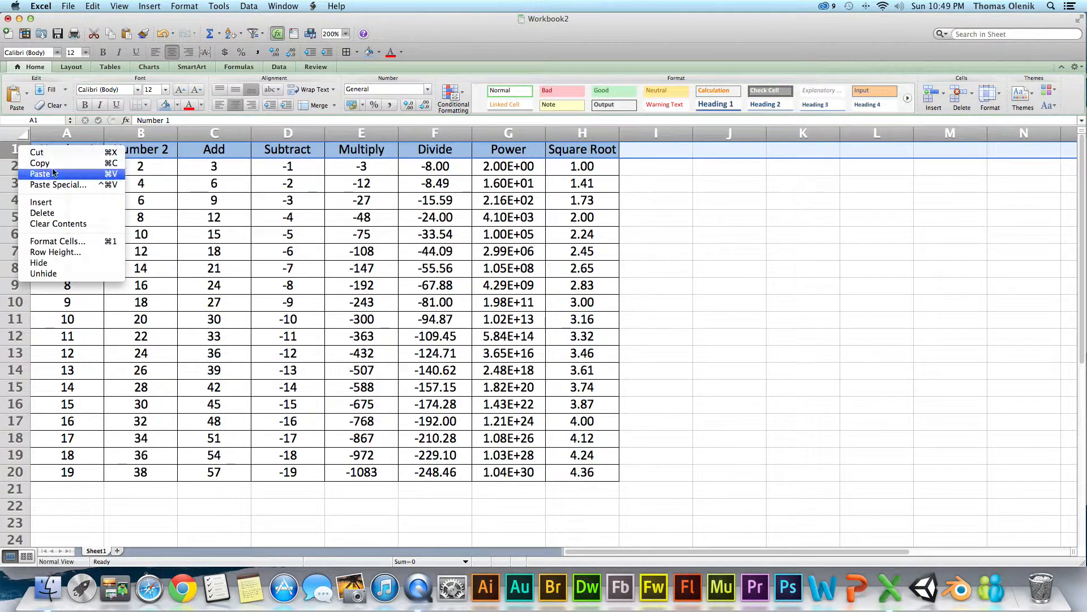
click(41, 202)
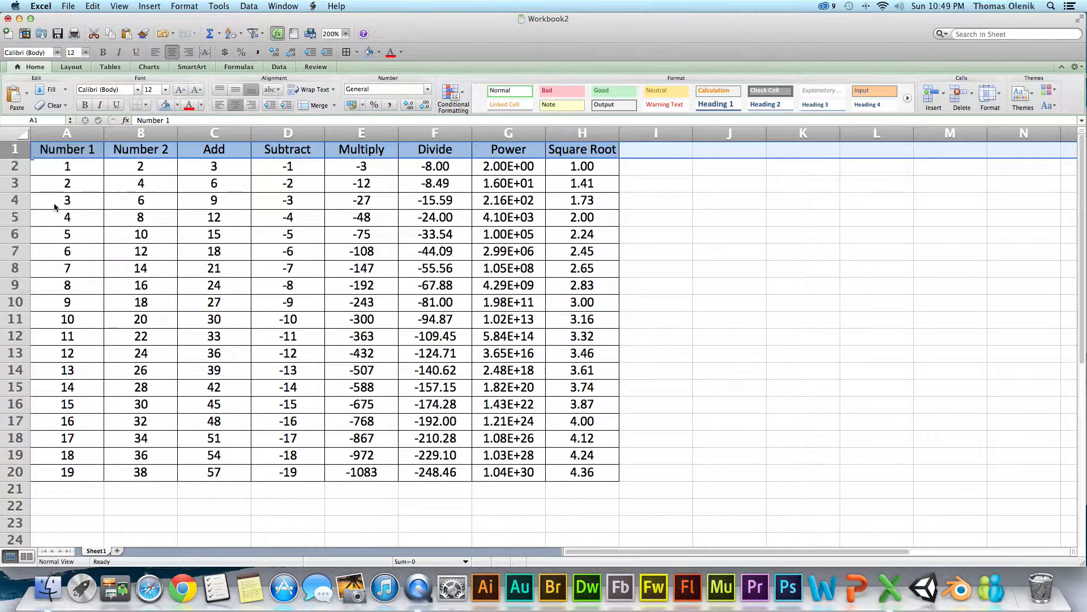
right_click(17, 166)
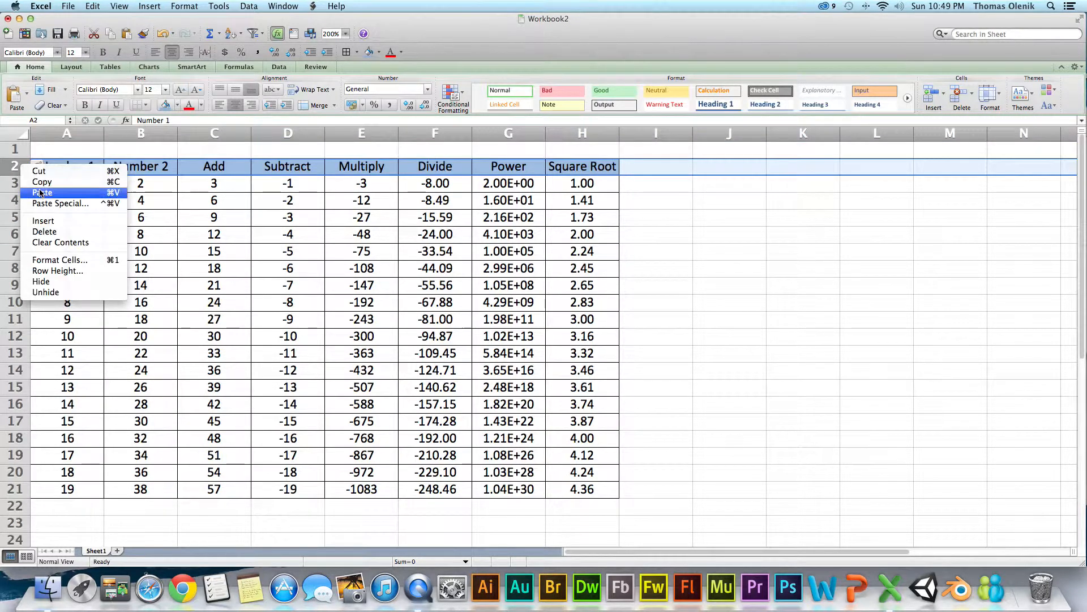
click(42, 225)
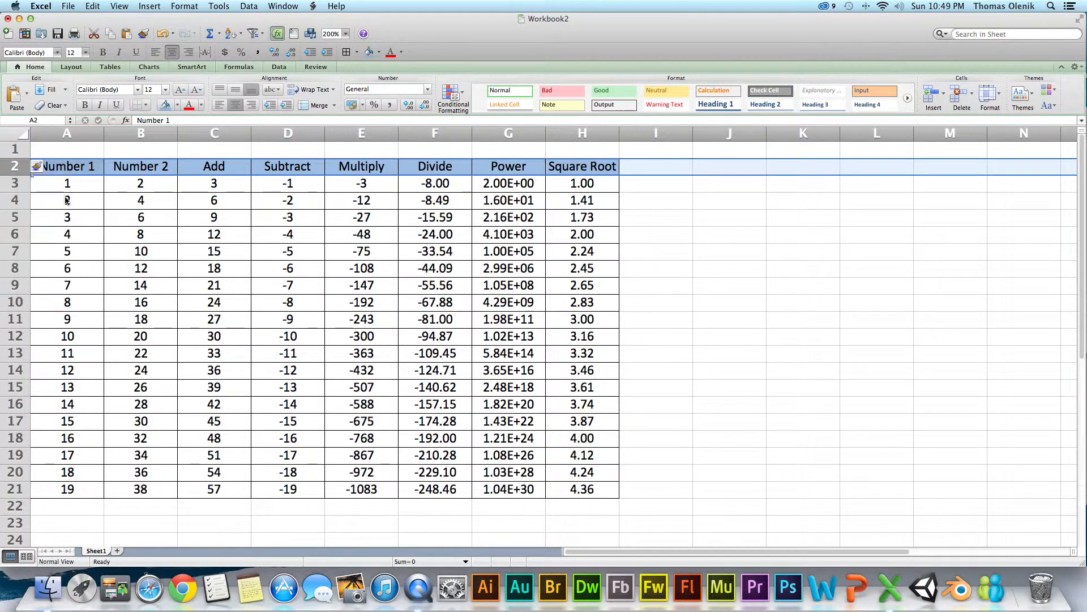
- Enter the label Constant in A1 and the value 256 in B1
click(90, 150)
text(C)
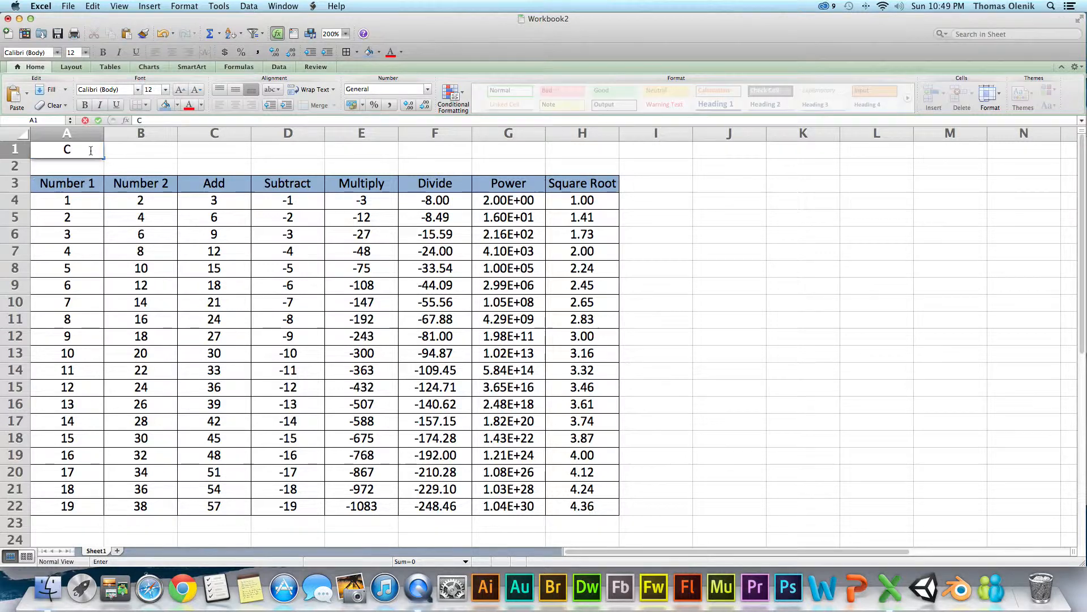
text(onstant)
key(Tab)
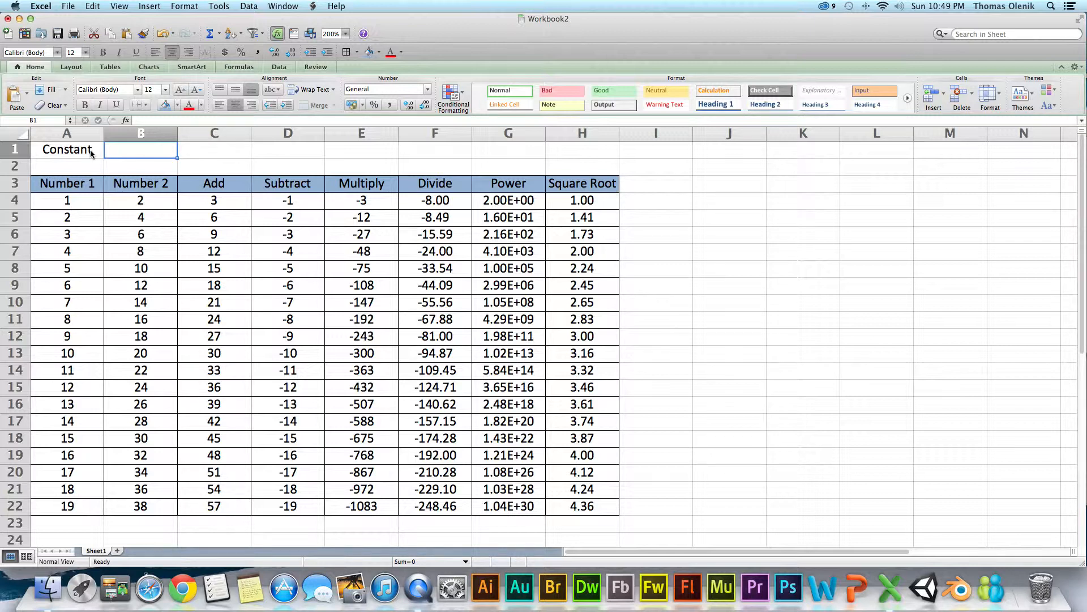
text(256)
key(Return)
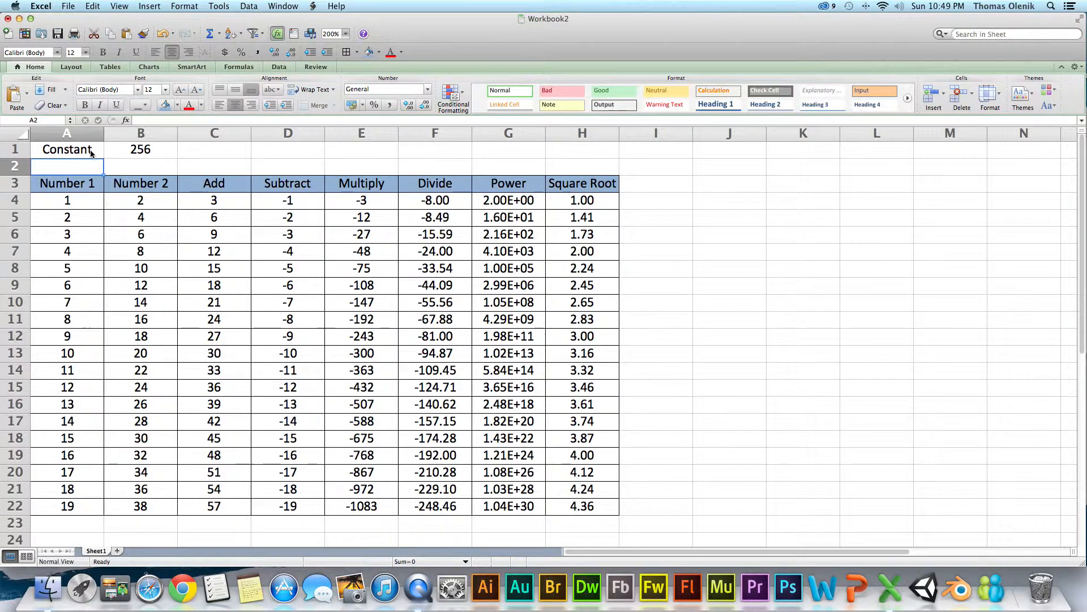
click(153, 148)
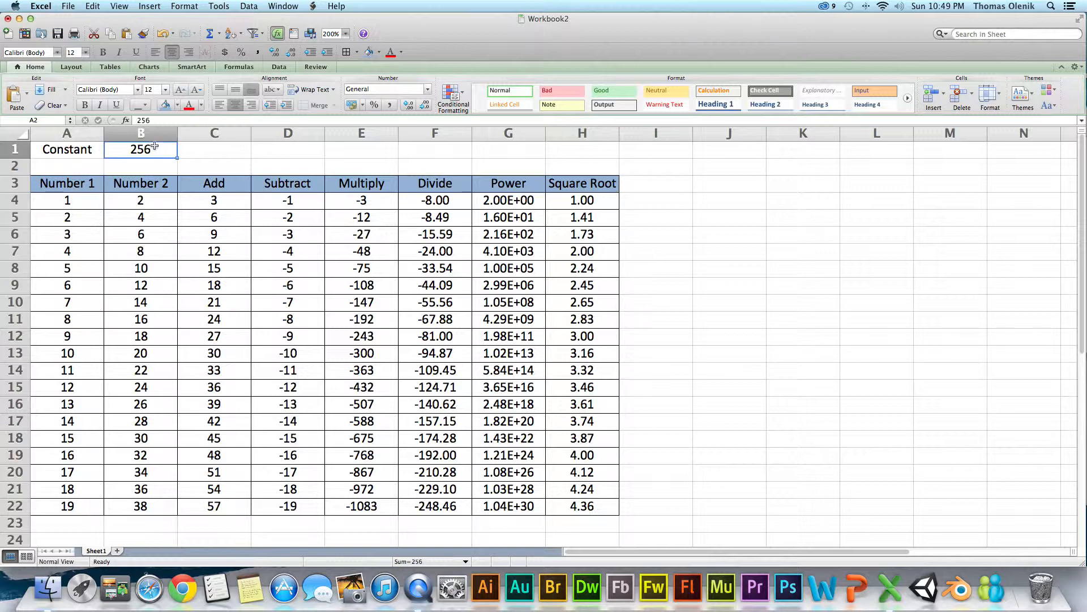
click(229, 200)
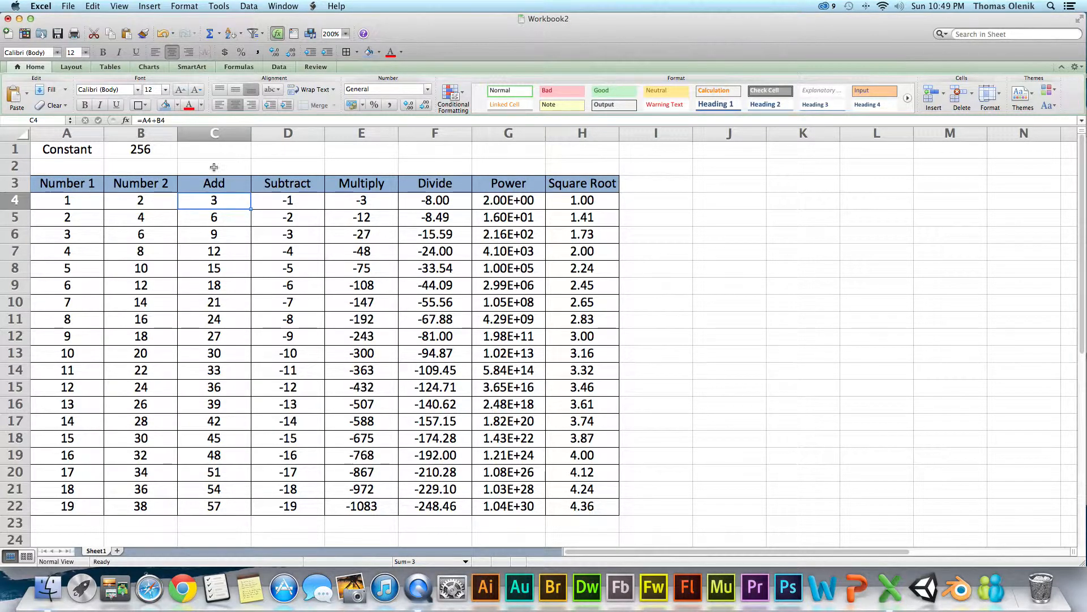
click(160, 121)
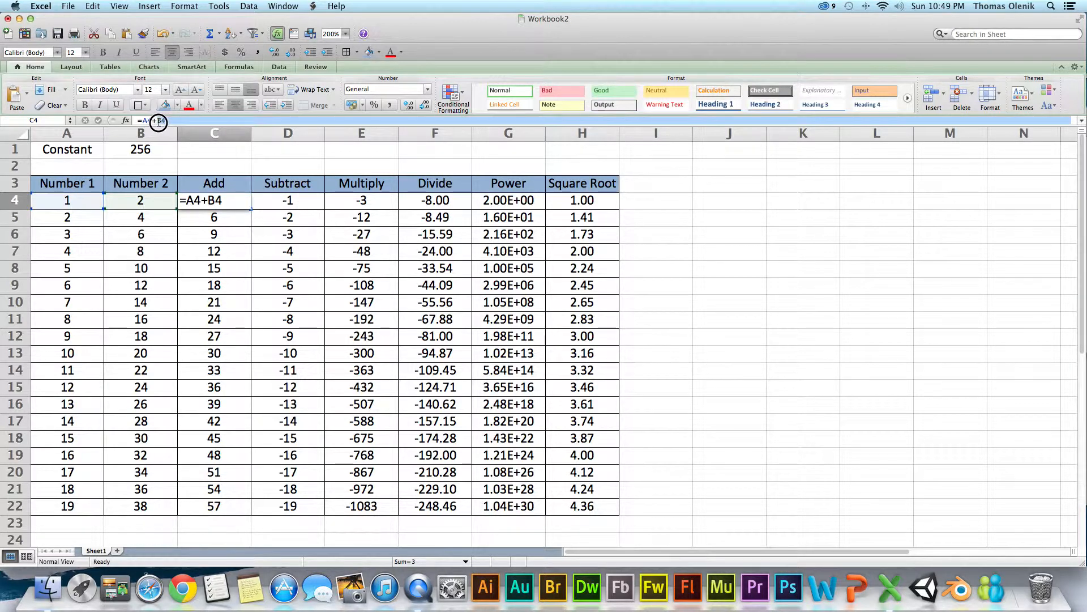
click(232, 232)
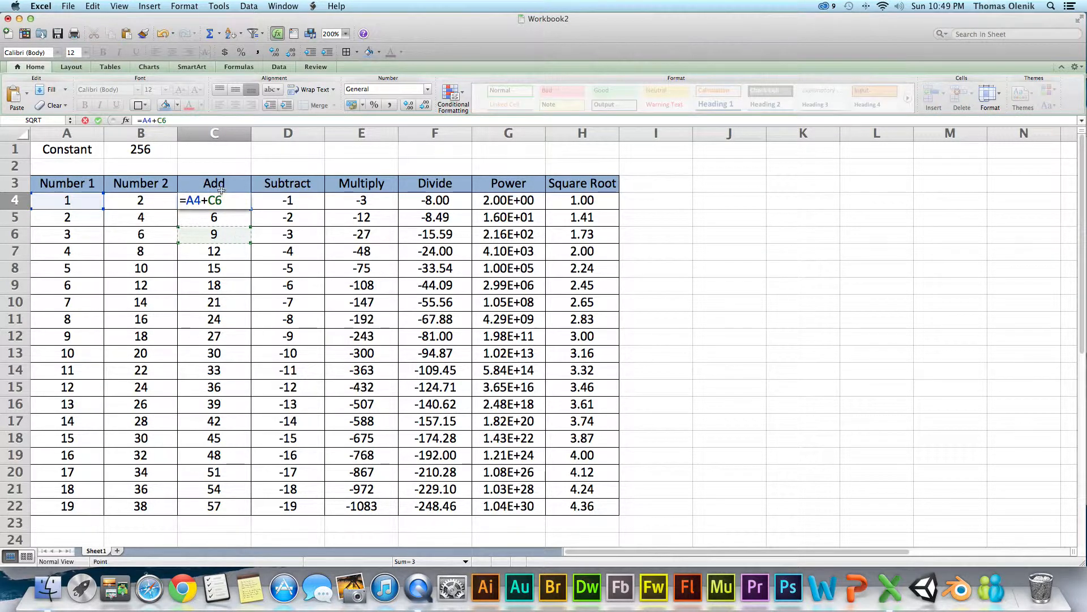
click(161, 35)
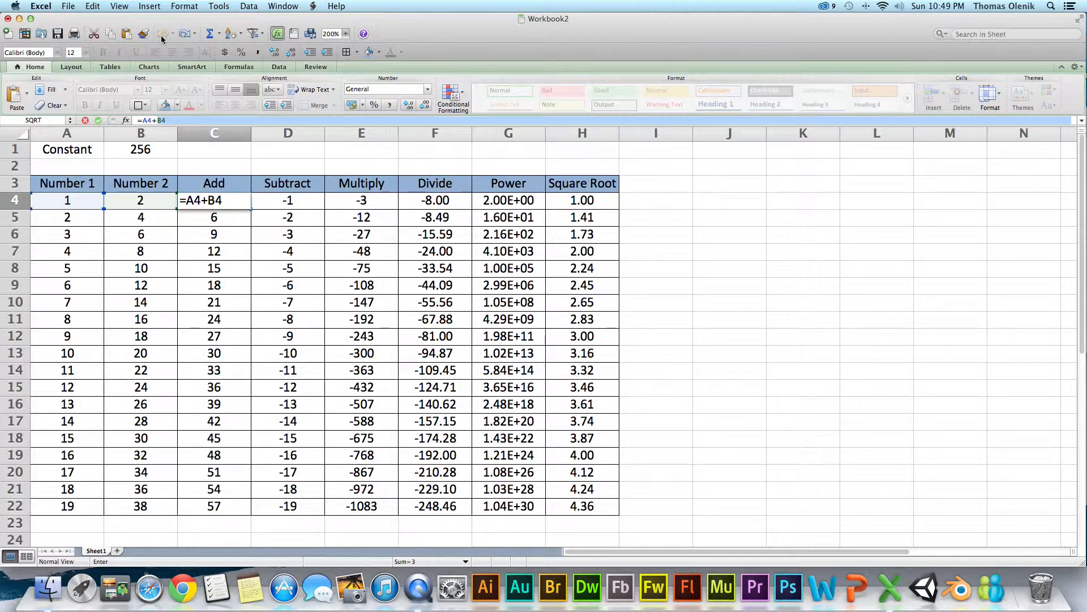
key(Return)
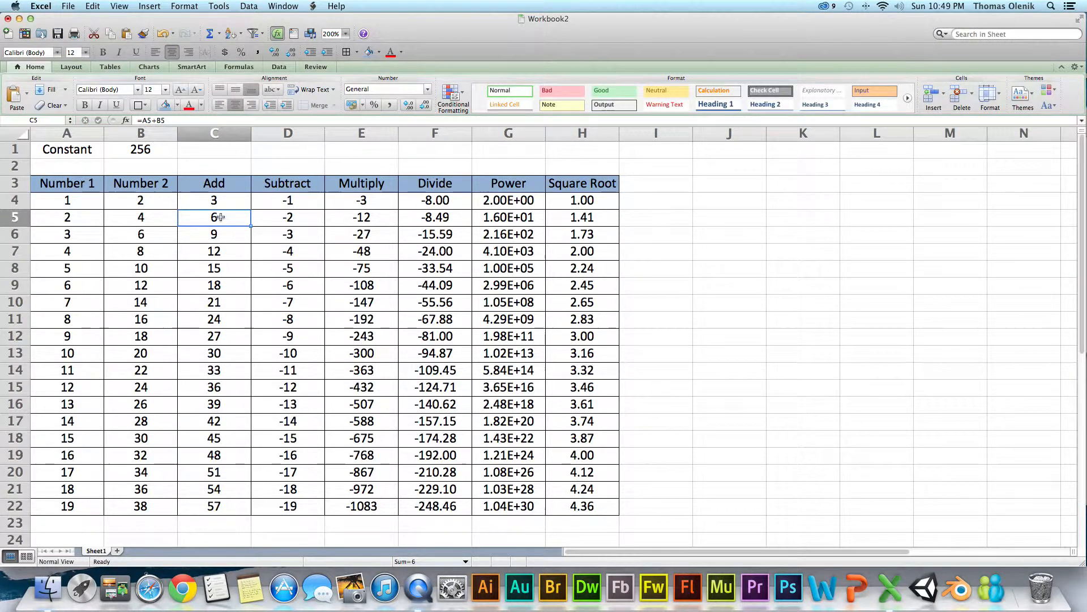
- Change the Add formula in C4 to =A4+B1 and fill it down the column to C22
click(230, 200)
double_click(230, 200)
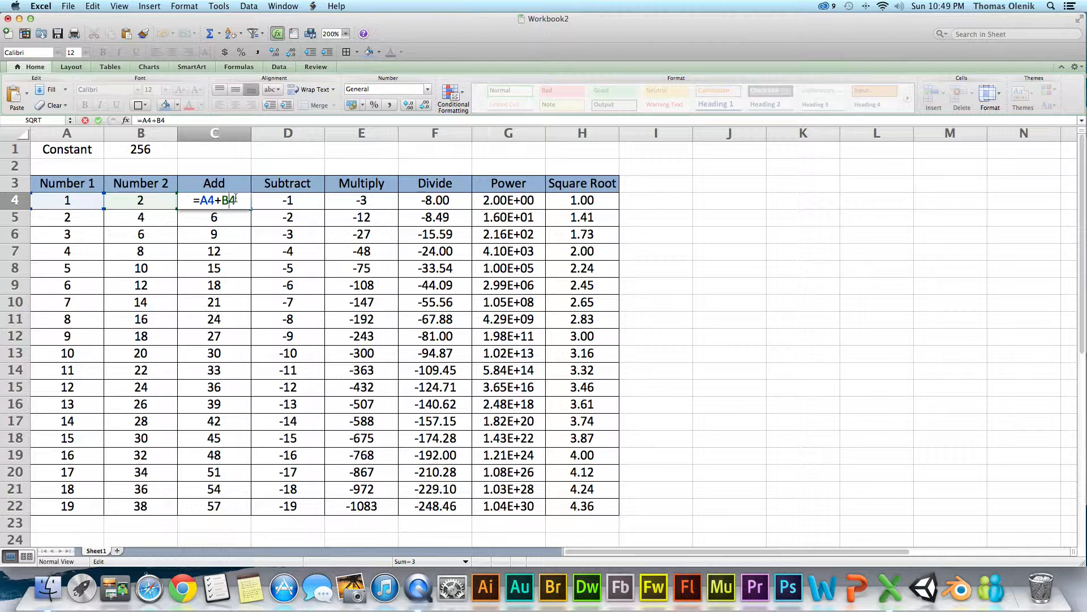
drag(146, 193, 148, 154)
key(Return)
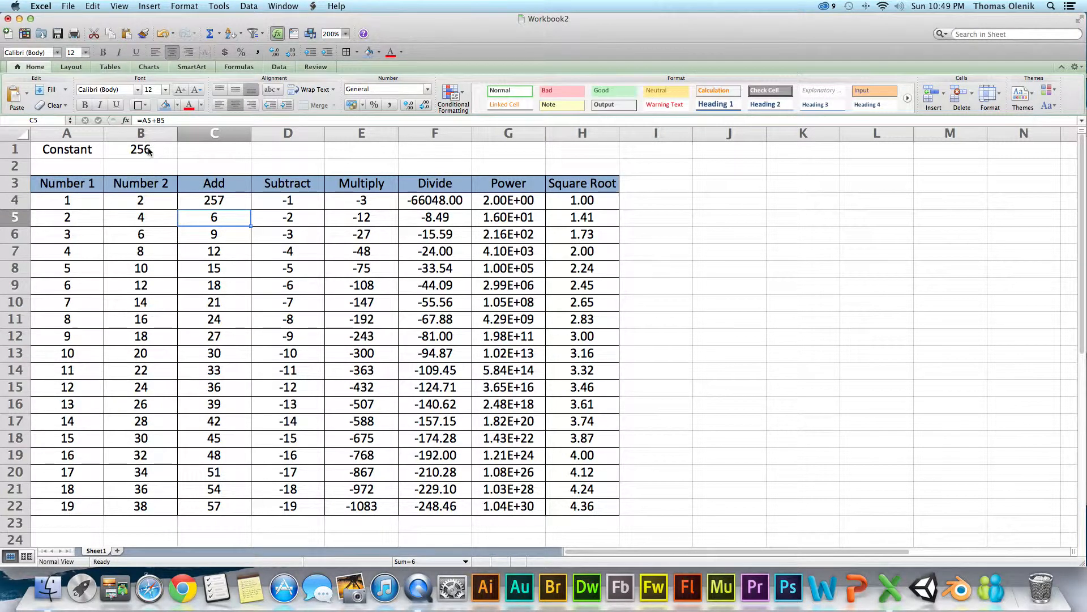
click(240, 204)
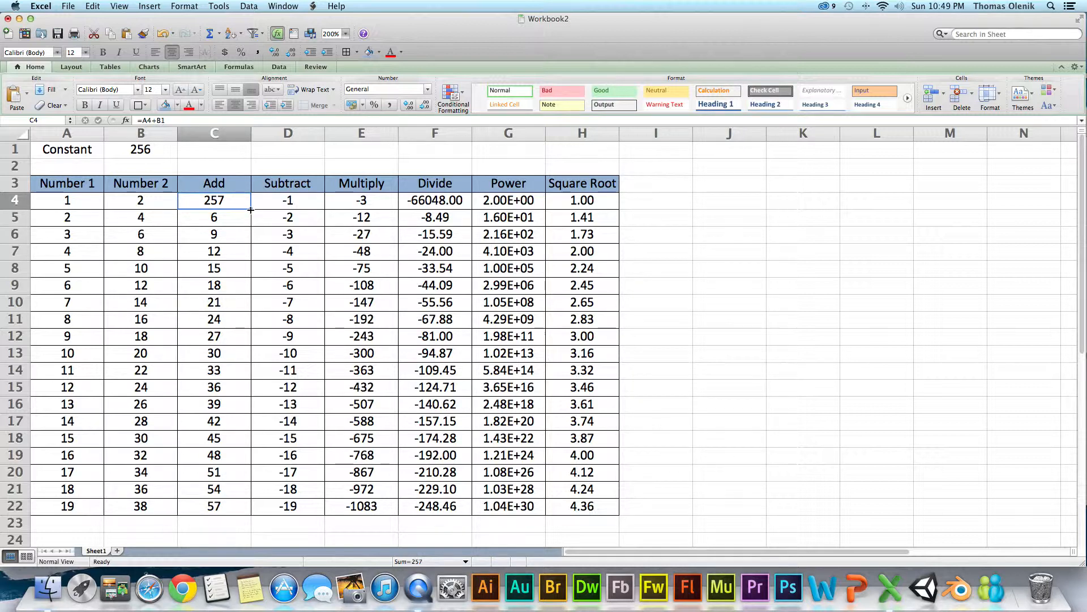
double_click(251, 210)
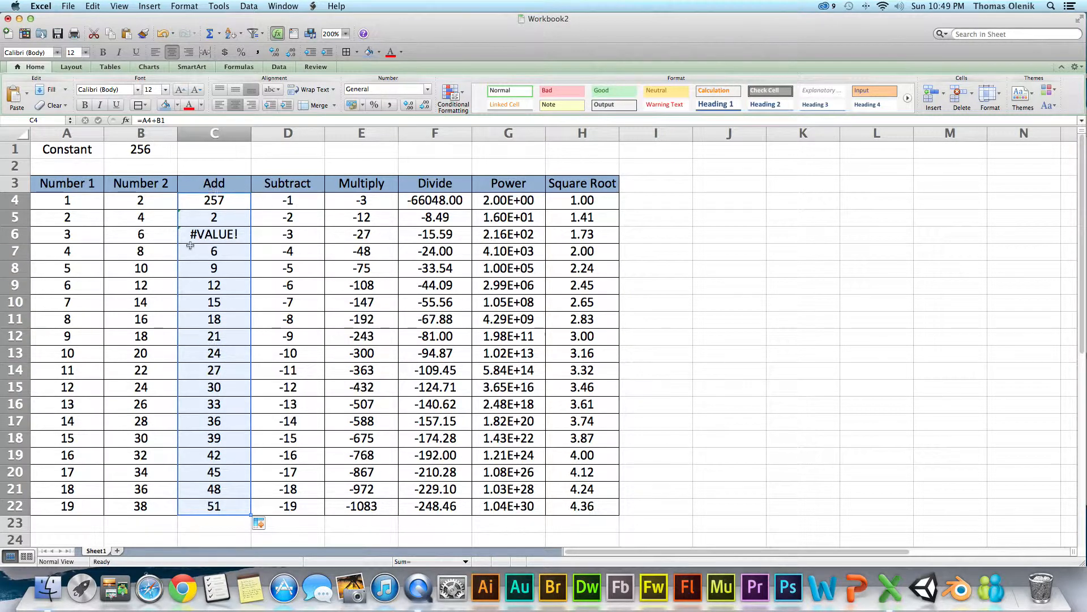
- Compare the cell references in the Add column's formulas from C4 down to C7
click(231, 203)
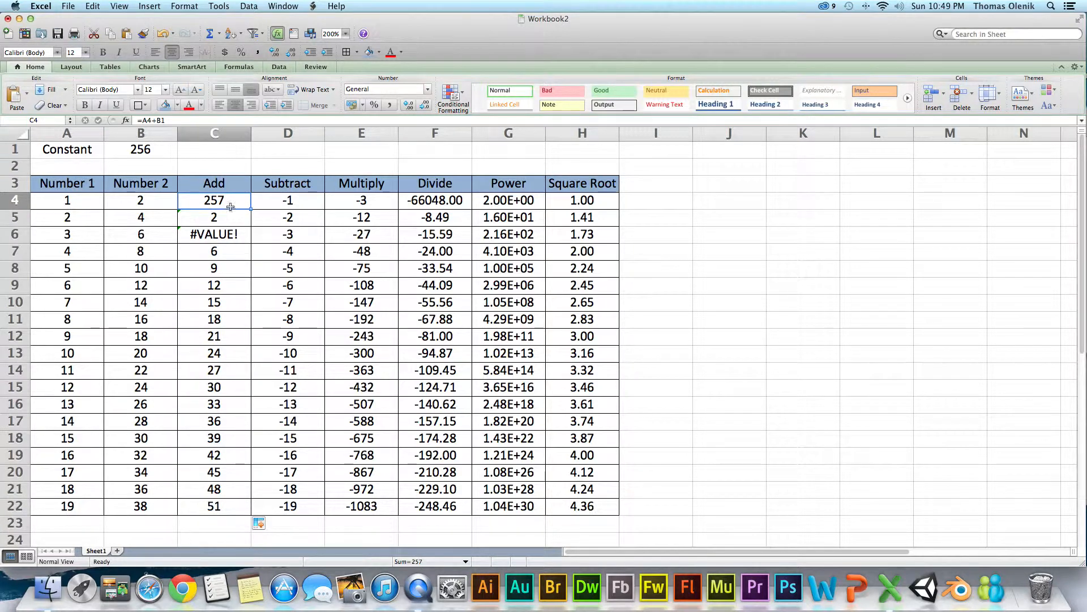
click(232, 218)
click(232, 204)
click(225, 215)
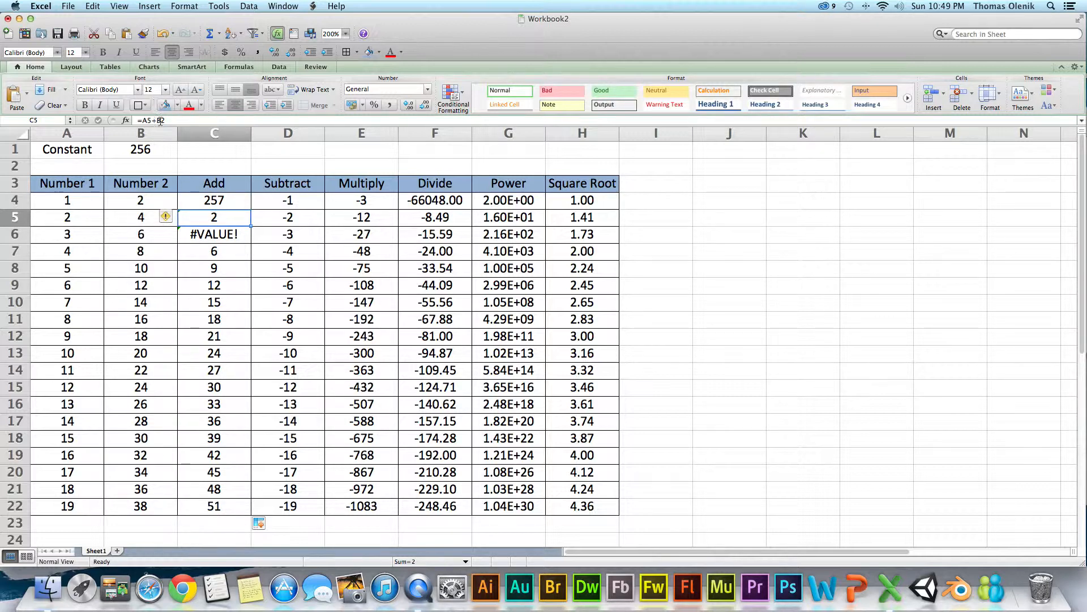
key(Down)
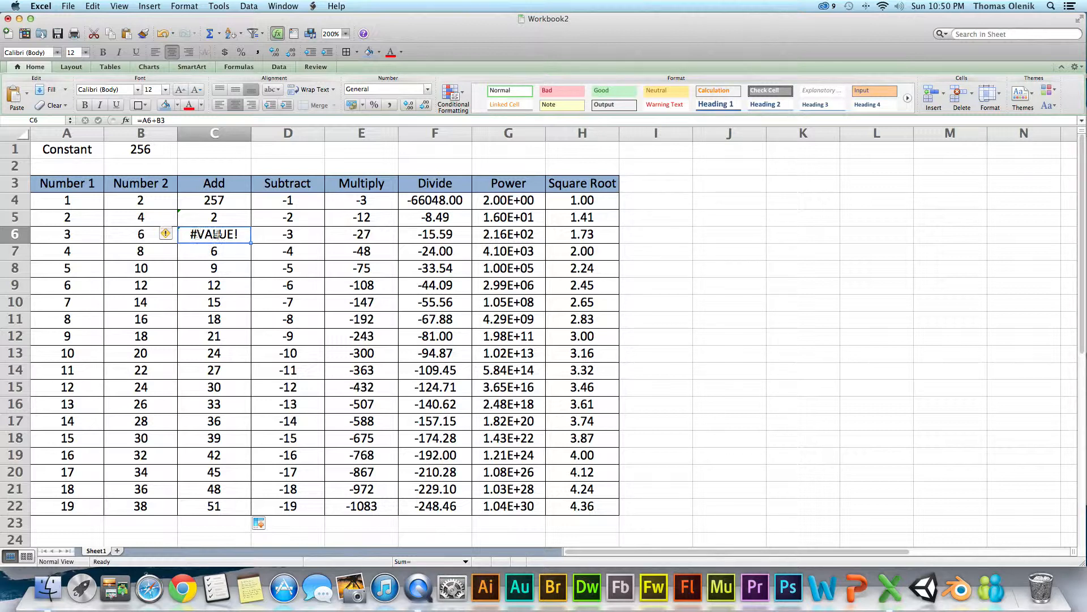
key(Return)
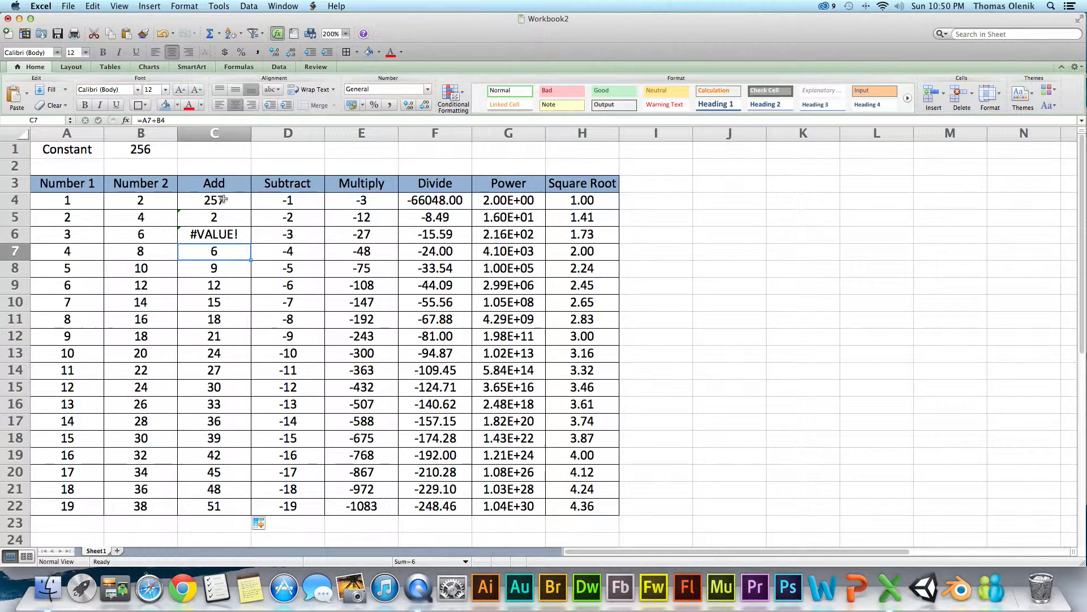
- Change the Add formula in C4 to =A4+B$1 and fill it down the column to C22
click(224, 199)
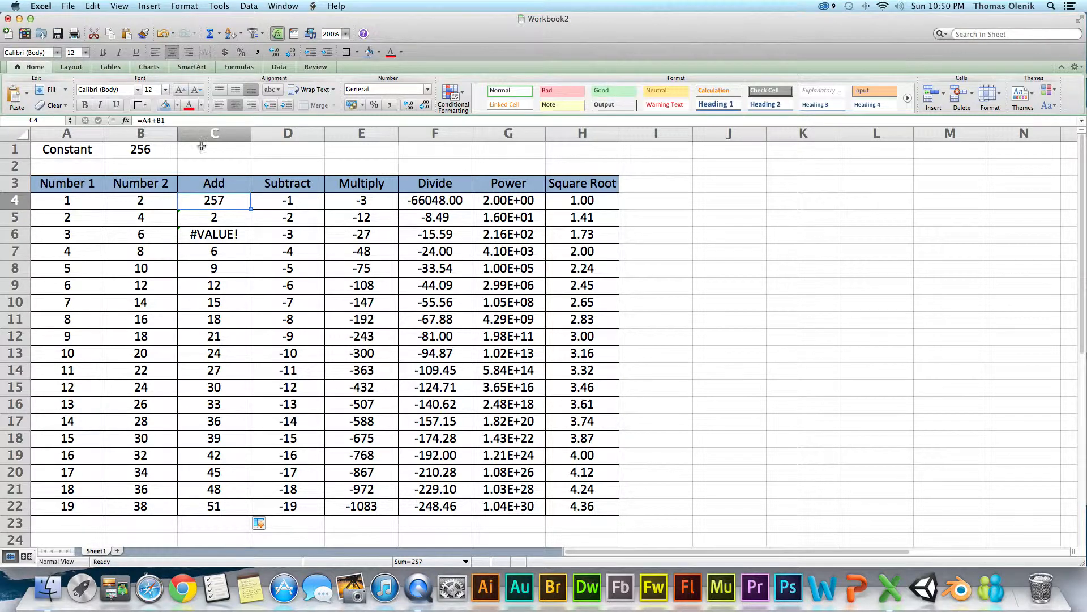
double_click(214, 203)
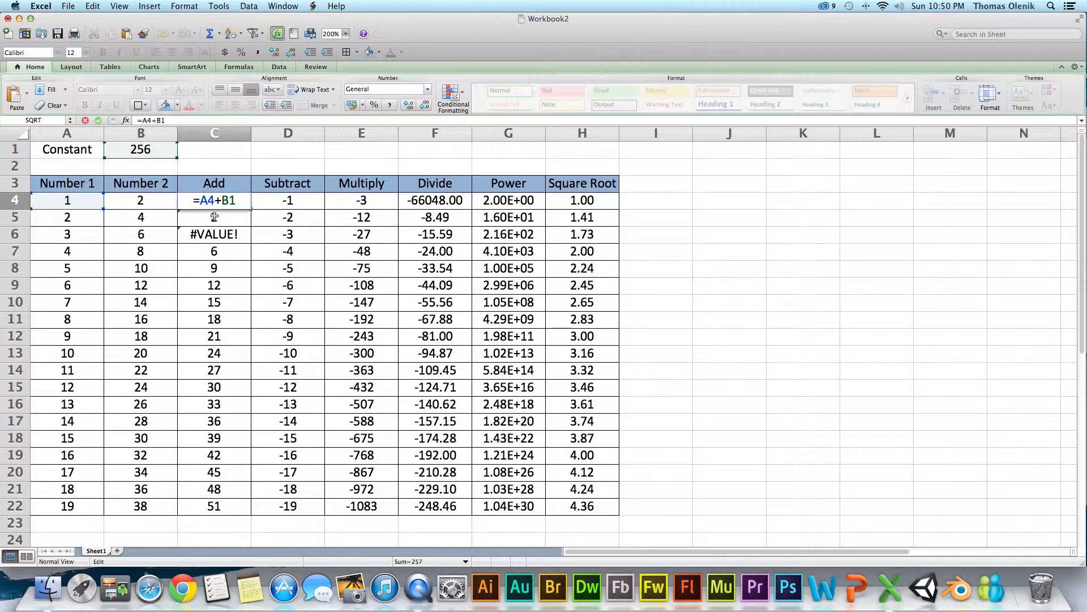
text($)
key(Return)
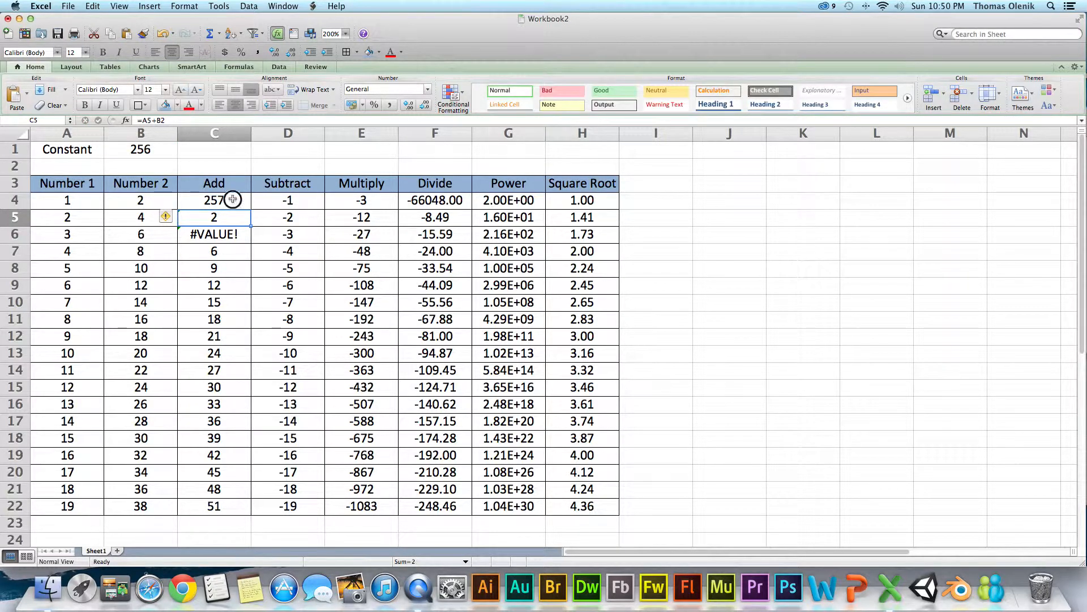
click(248, 202)
double_click(252, 209)
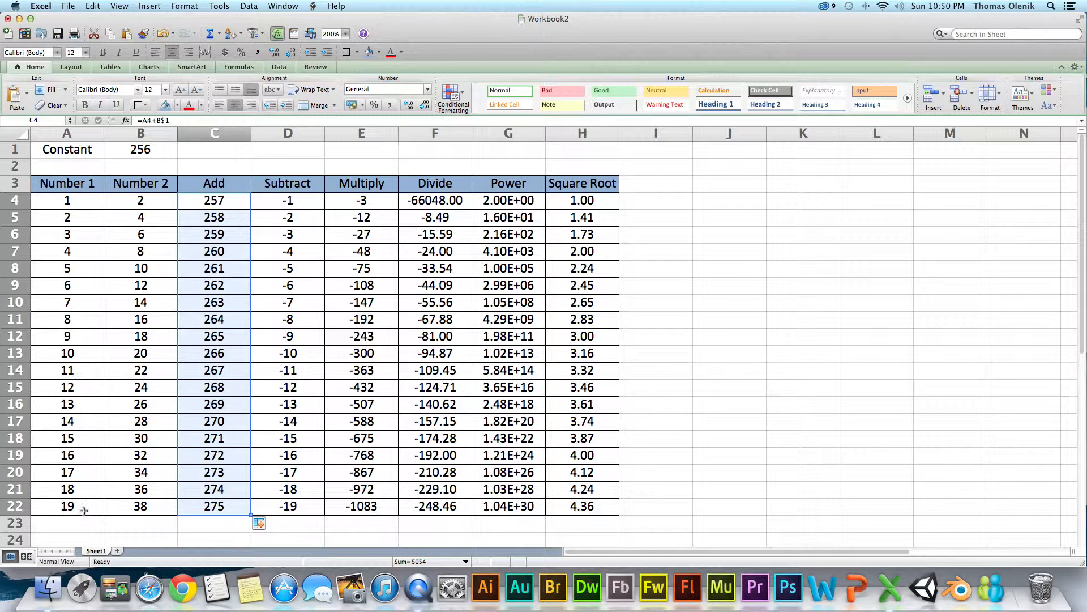
- Check the constant in B1 and the references in the Add formulas in C4 and C5
click(141, 151)
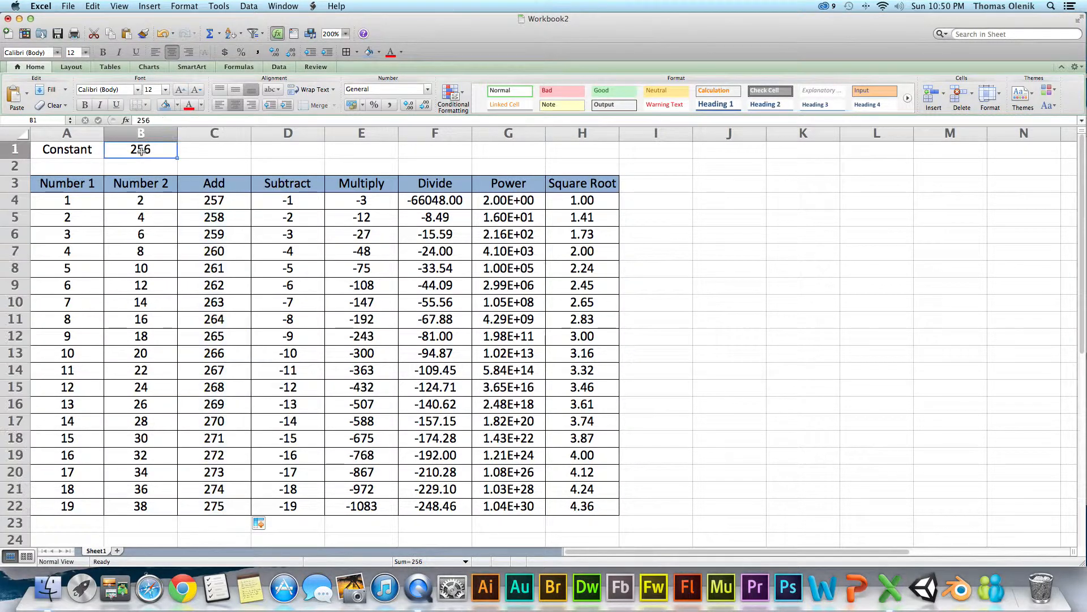
click(242, 206)
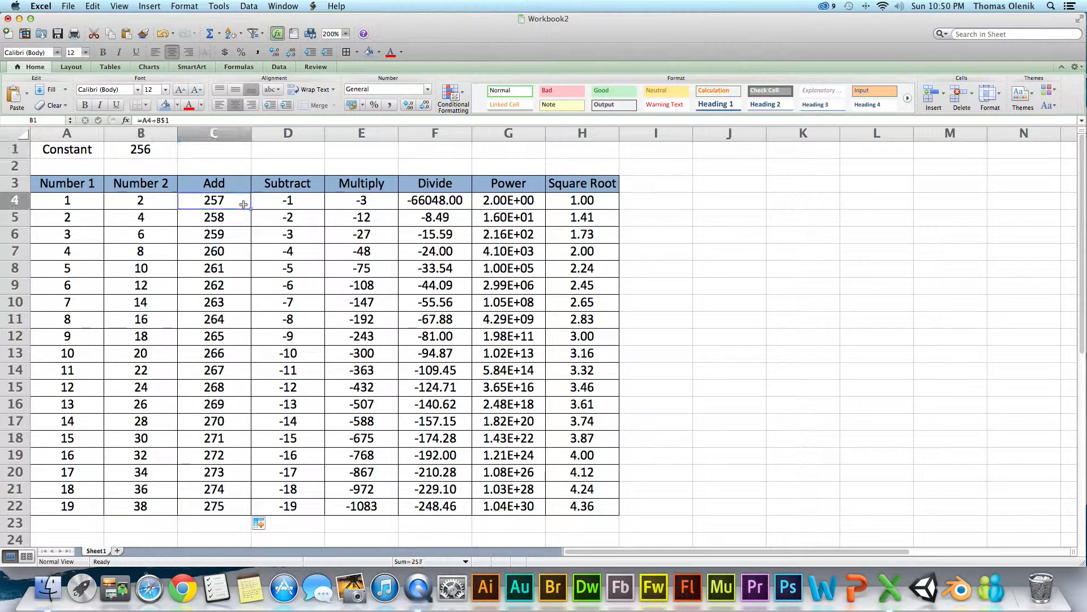
click(226, 220)
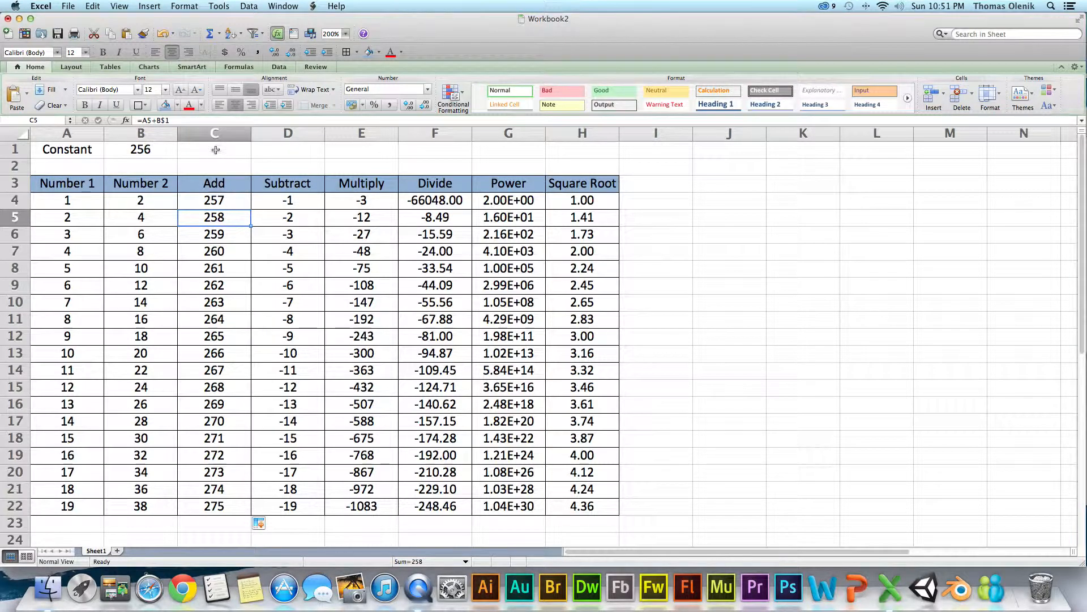
- Fill the Add header from C3 across the header row to H3
click(289, 182)
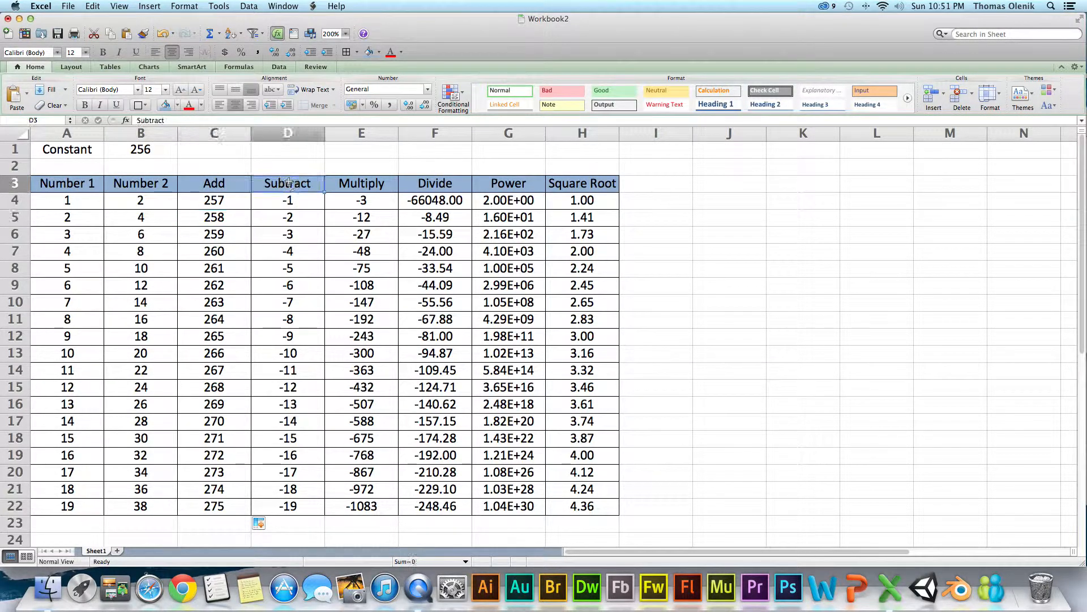
click(229, 185)
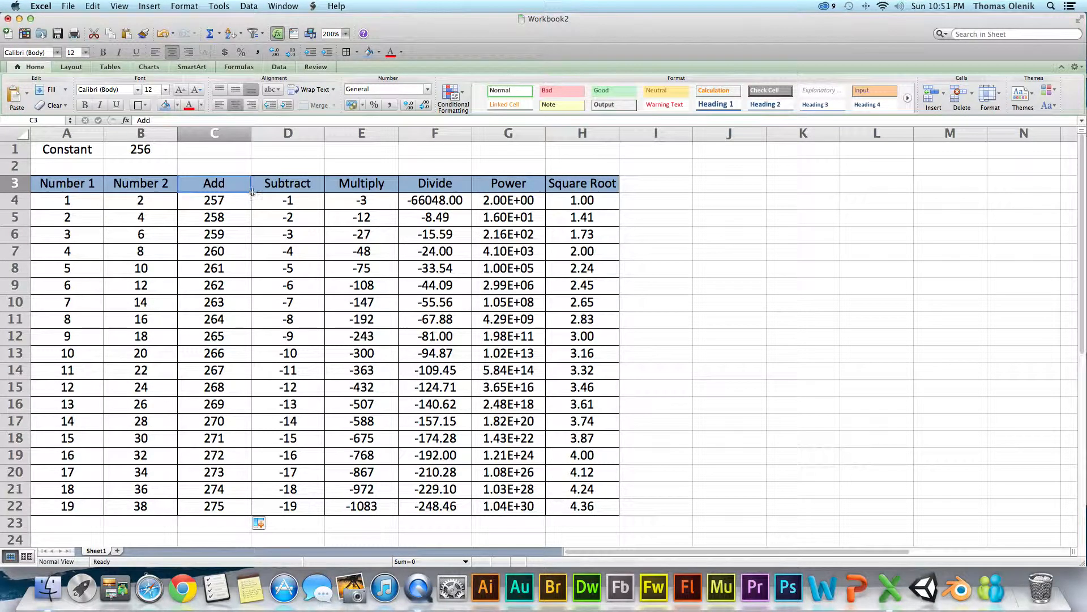
drag(255, 191, 606, 185)
click(657, 205)
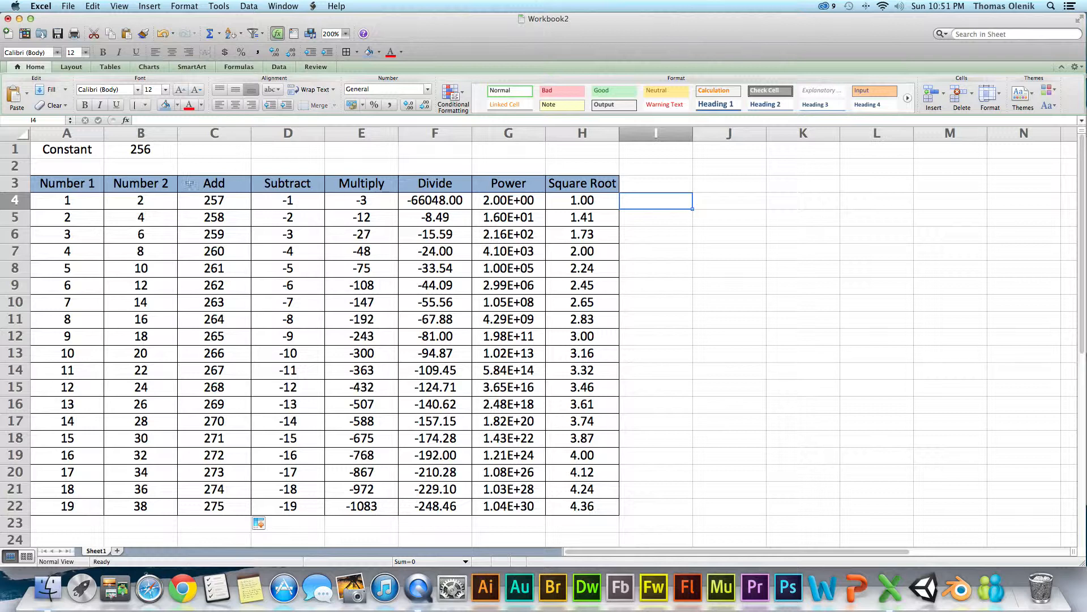
click(243, 184)
drag(251, 192, 612, 190)
click(660, 205)
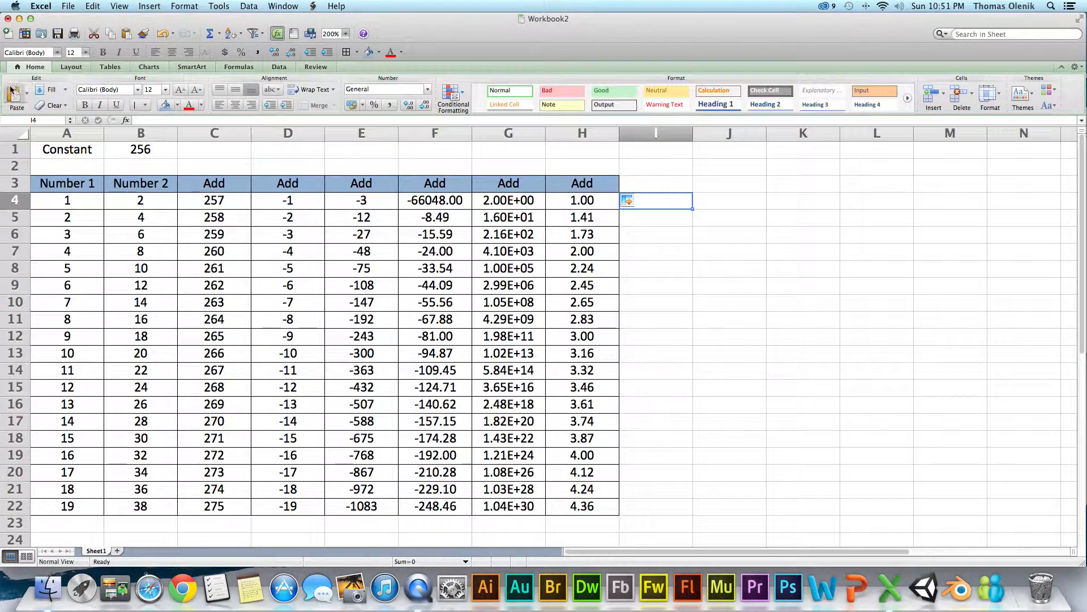
- Enter the additional constants 257 in C1, 258 in D1 and 259 in E1
click(209, 148)
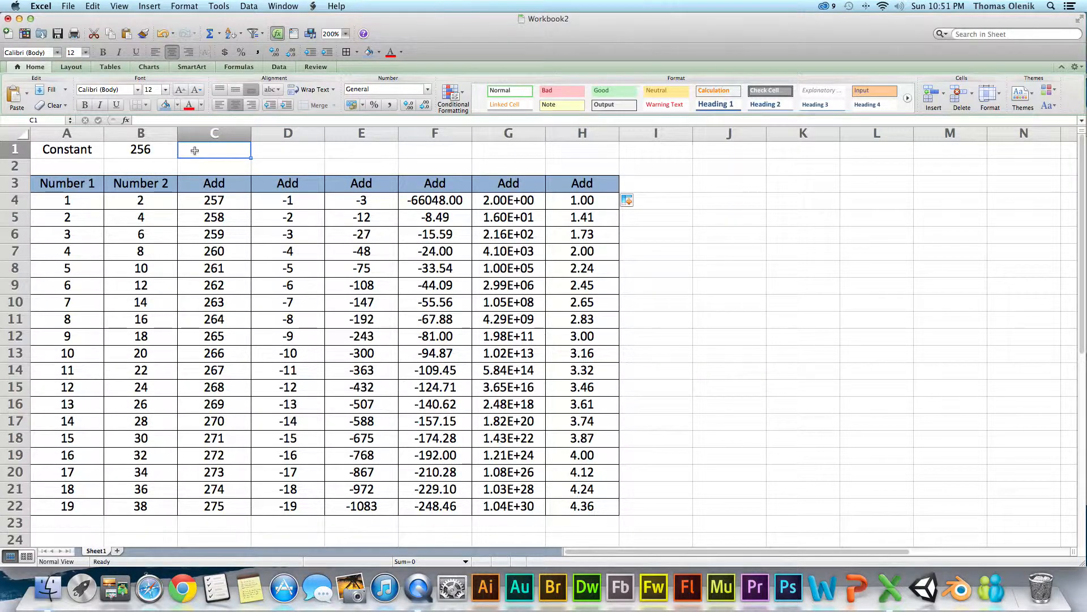
text(257)
key(Return)
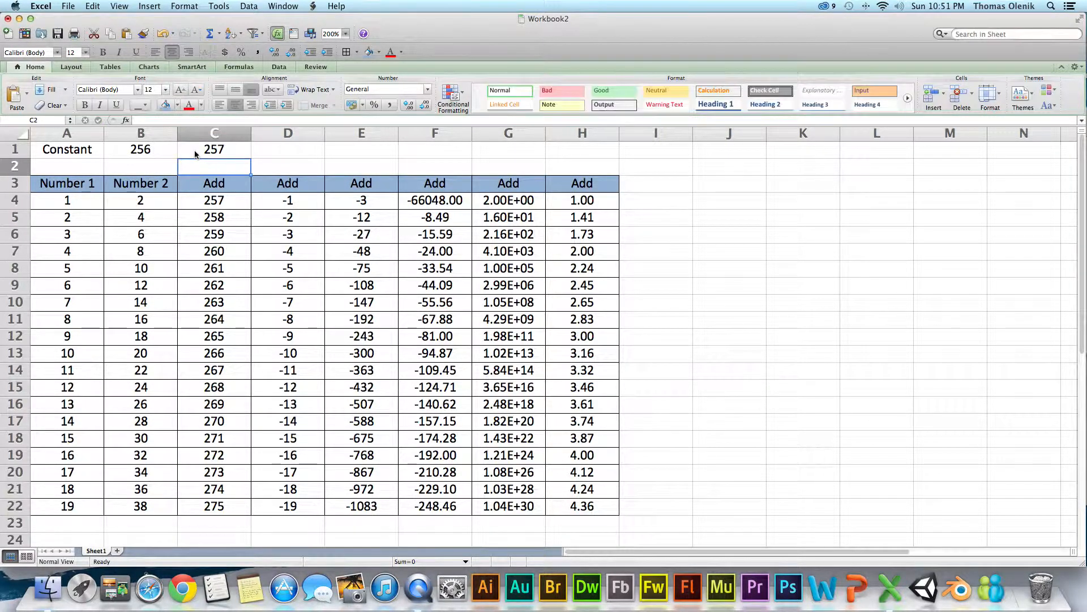
key(Up)
key(Right)
text(2)
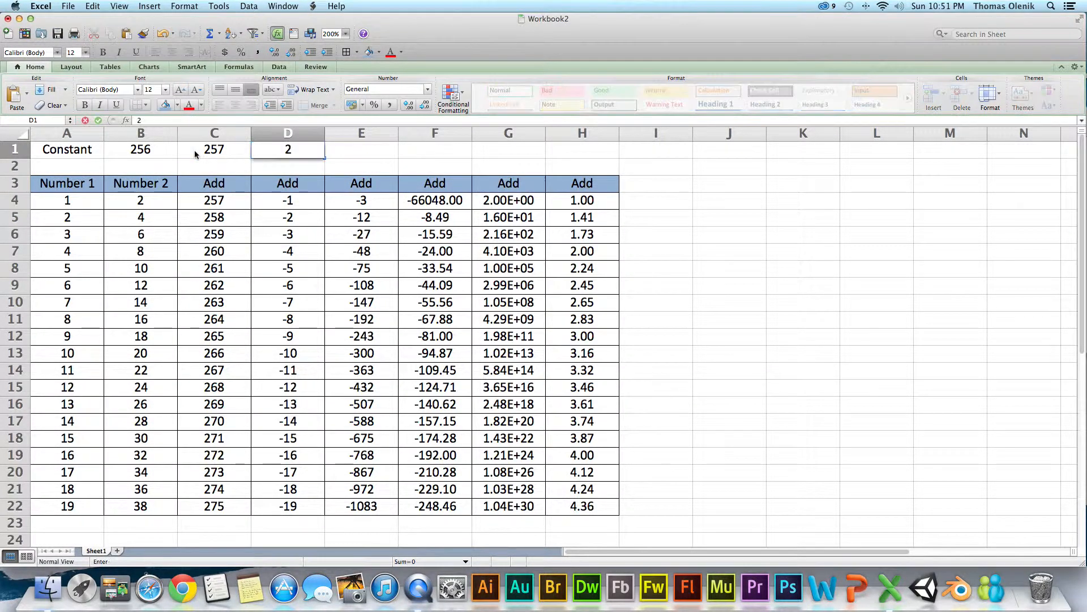
text(58)
key(Return)
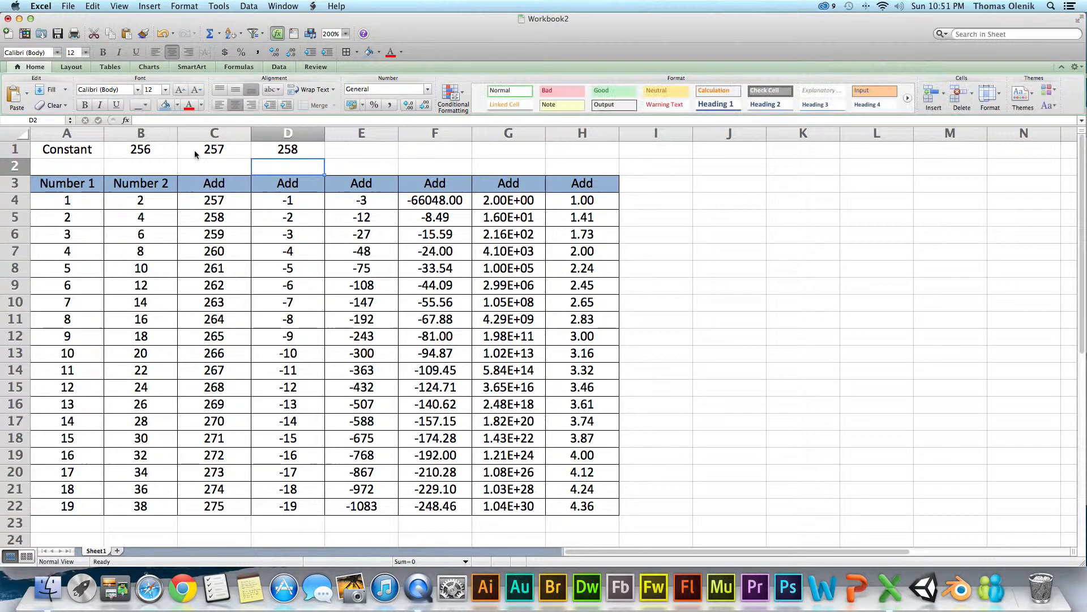
key(Up)
key(Right)
text(2)
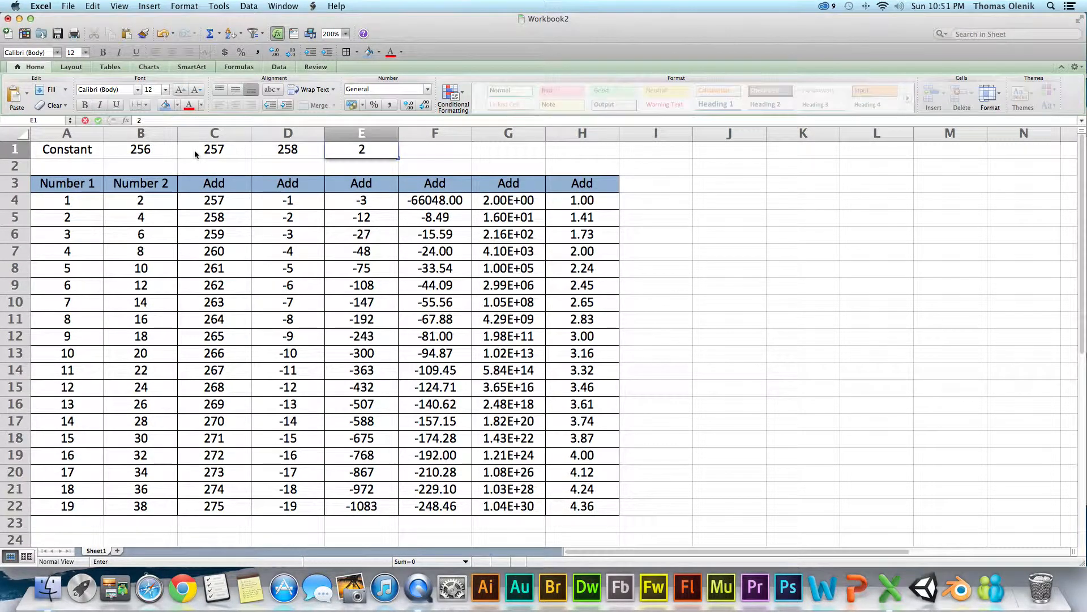
text(590)
key(BackSpace)
key(Return)
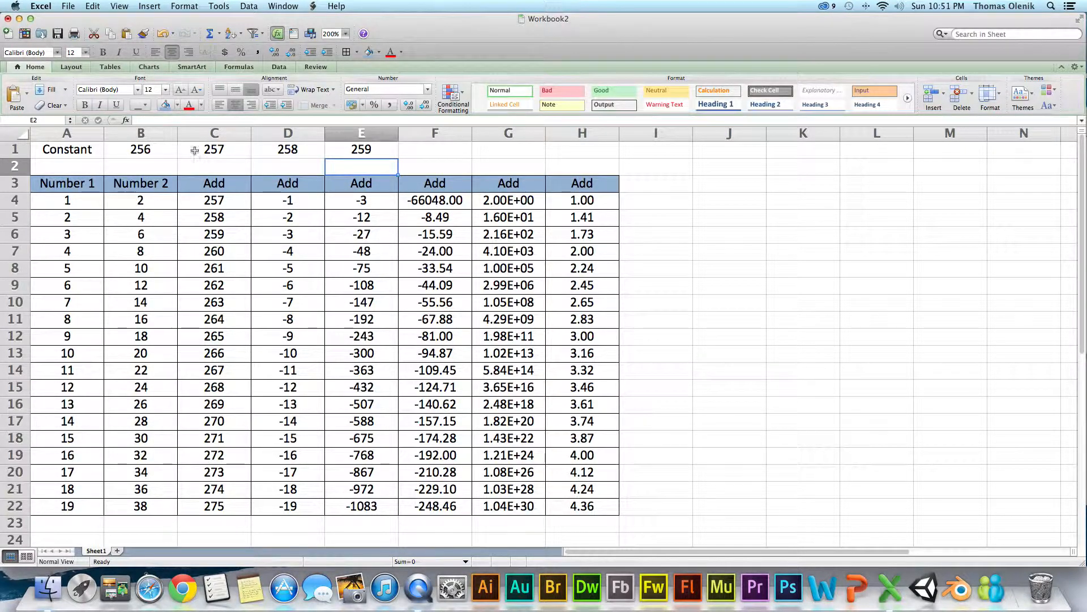
click(451, 149)
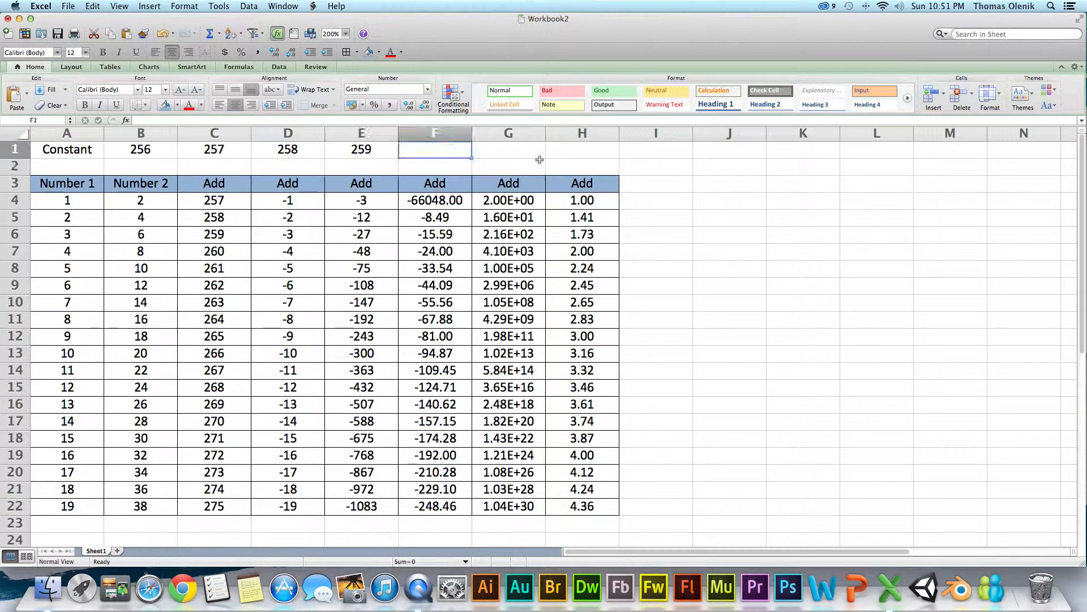
click(688, 164)
double_click(209, 201)
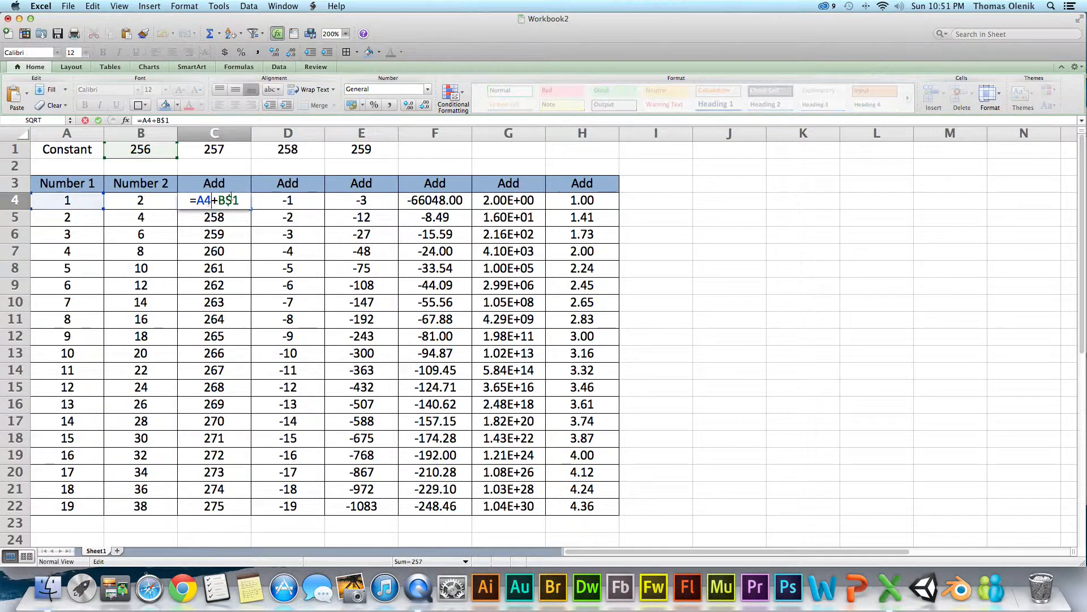
text(+)
click(651, 202)
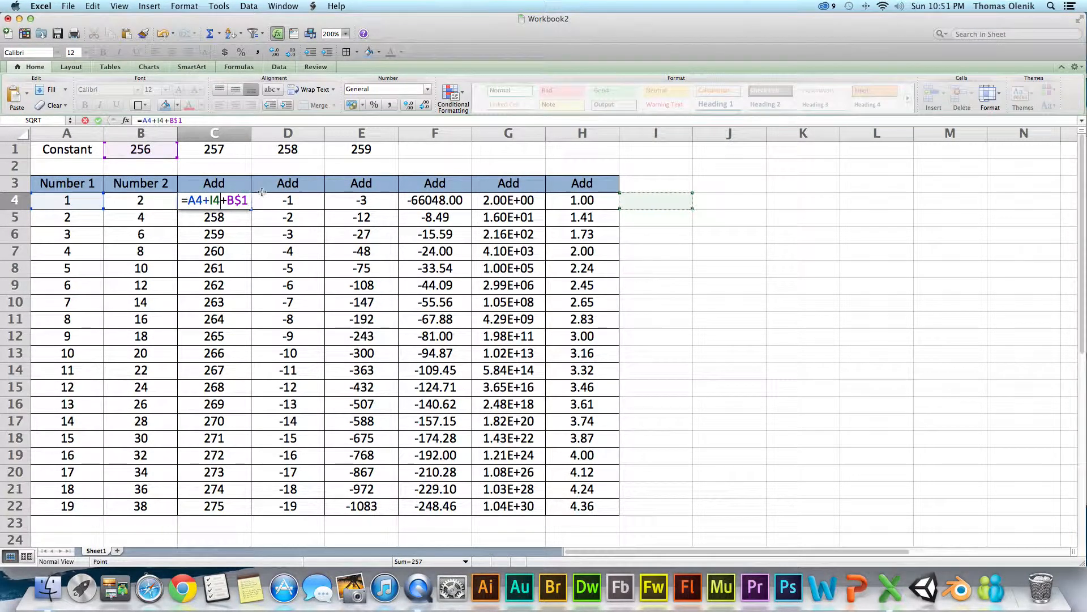
click(165, 32)
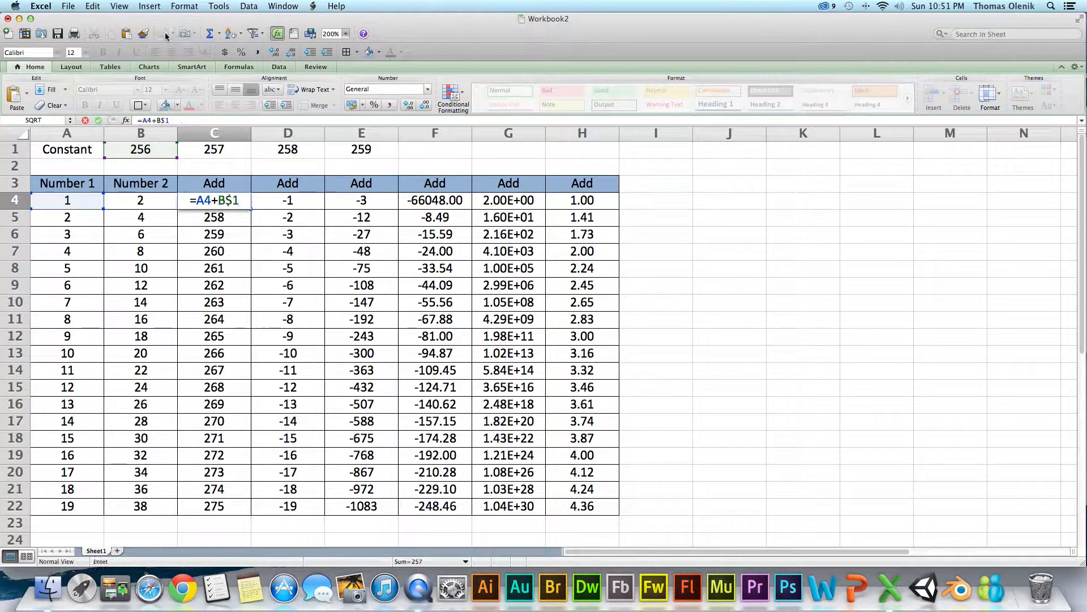
key(Return)
- Fill the formula =A4+B$1 from C4 across row 4 to H4
click(228, 204)
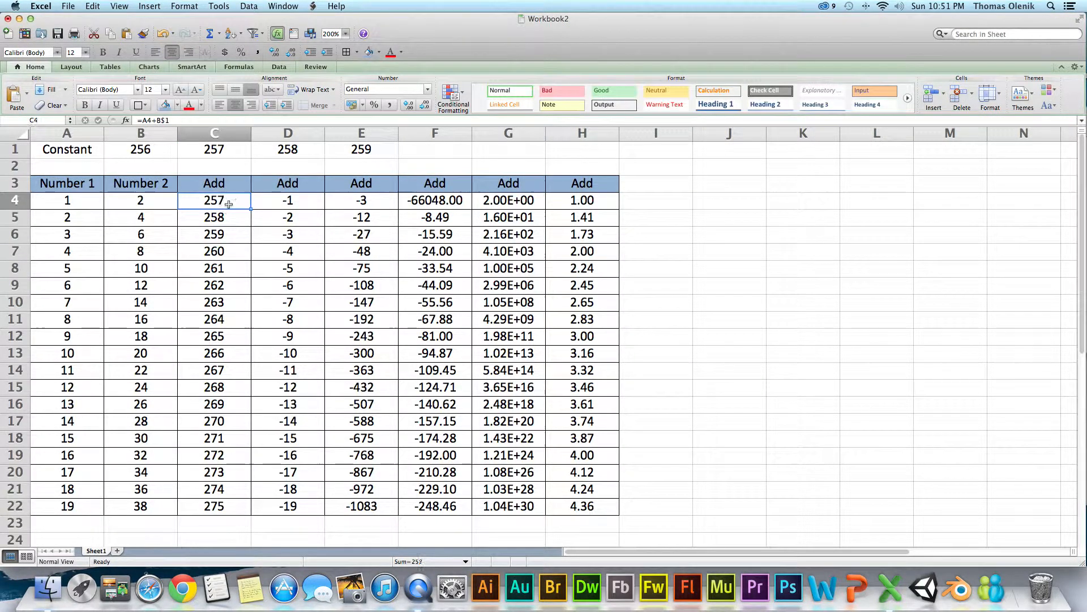
click(252, 212)
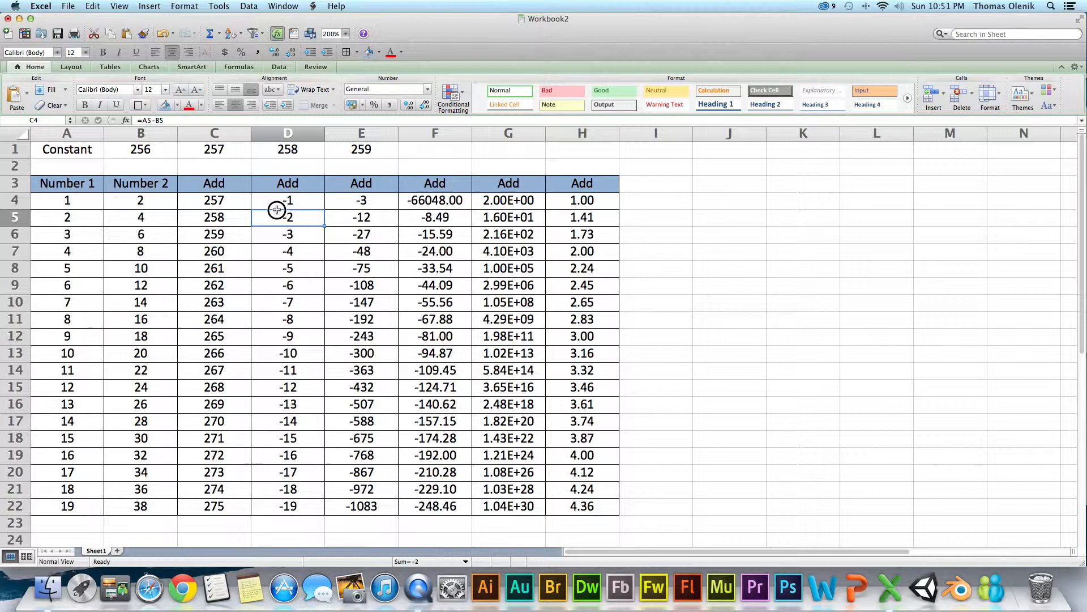
click(237, 196)
mouse_move(252, 209)
mouse_down()
mouse_move(339, 206)
mouse_move(261, 197)
mouse_up()
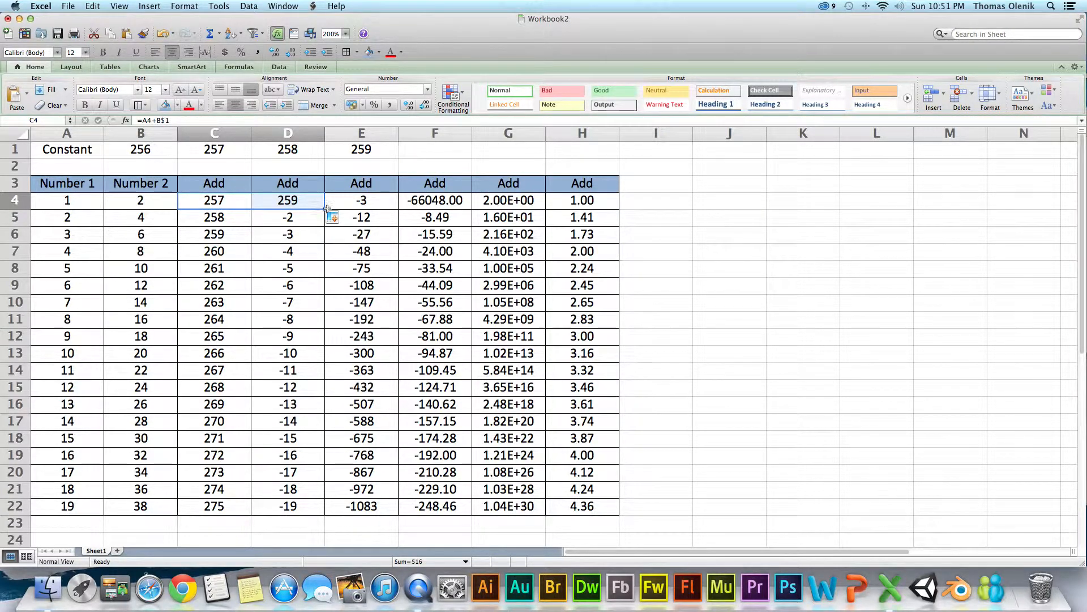
drag(328, 209, 600, 206)
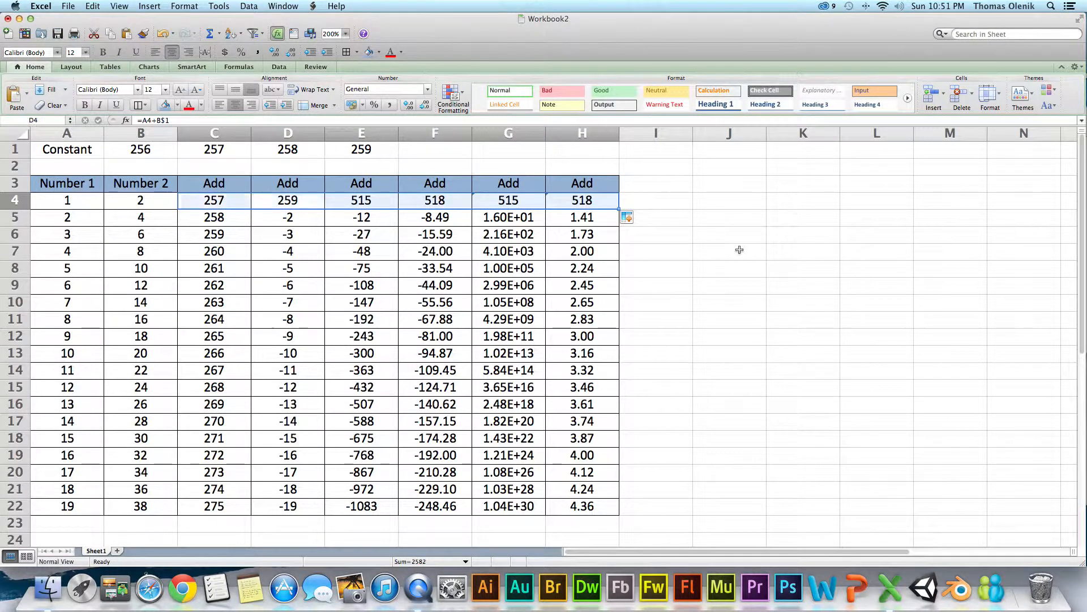
click(721, 276)
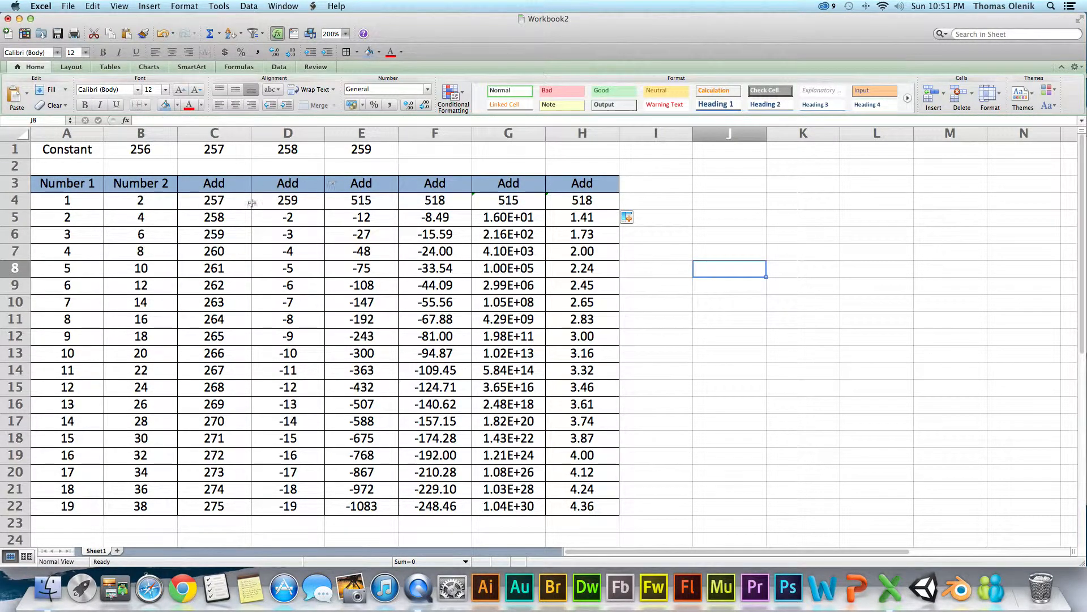
- Examine which cells the row 4 formulas in D4, E4, F4 and C4 reference
click(287, 204)
double_click(287, 203)
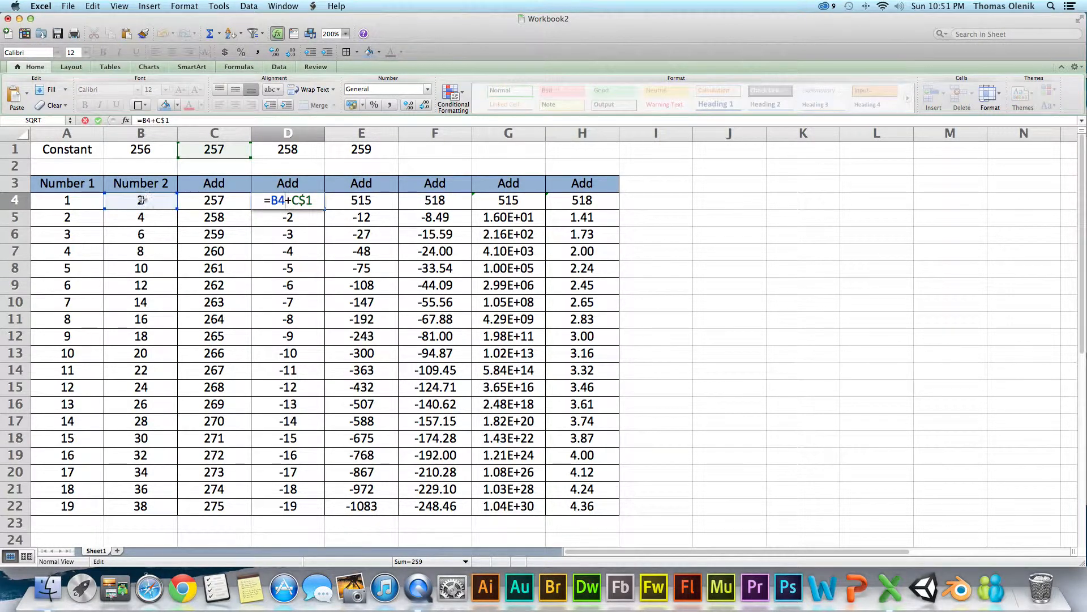
click(271, 218)
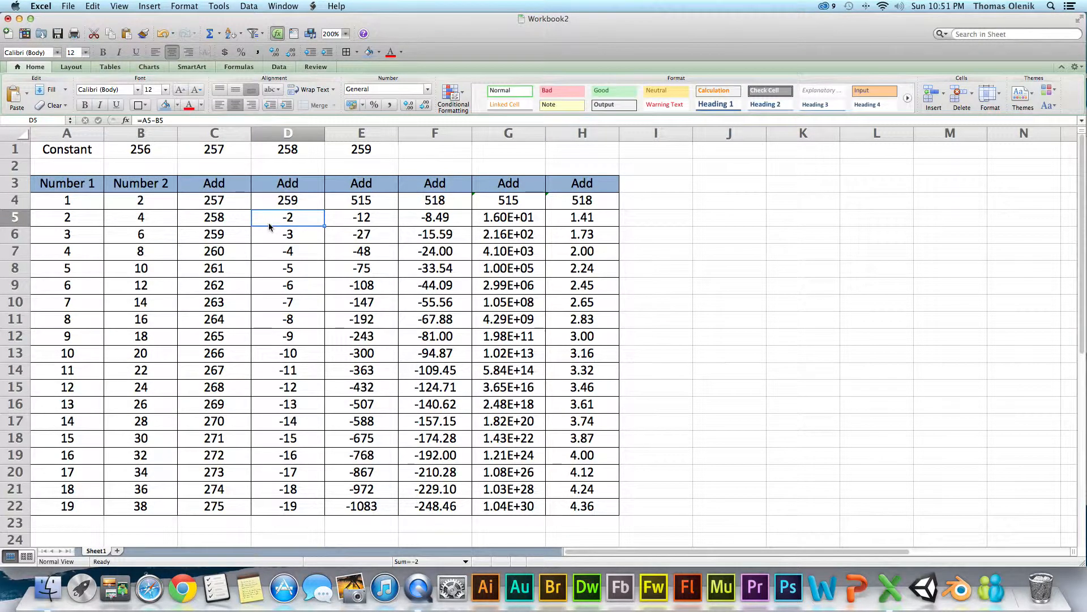
double_click(373, 205)
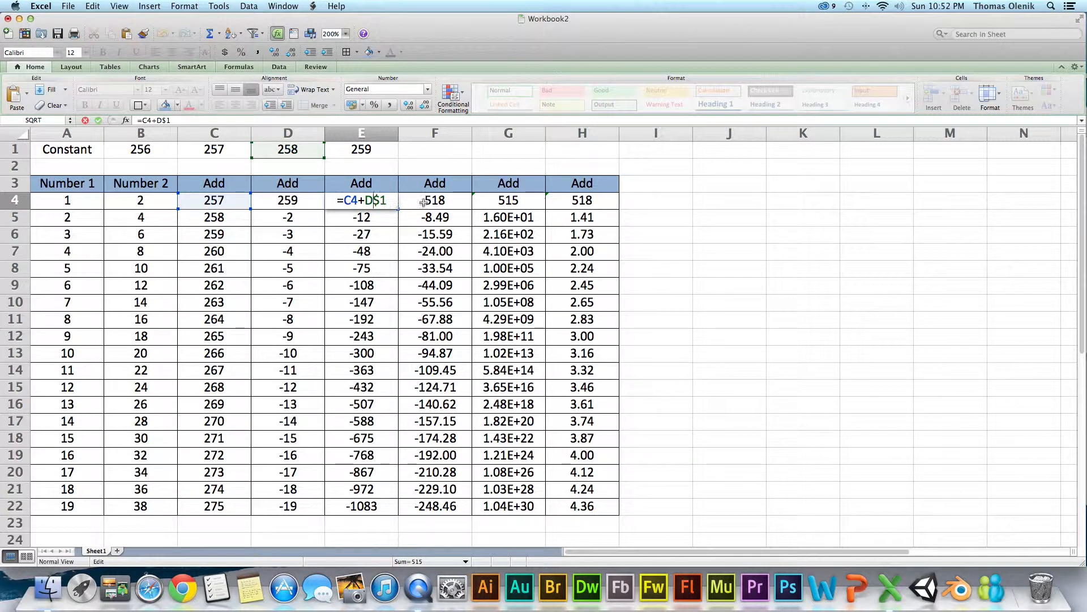
click(407, 194)
double_click(407, 195)
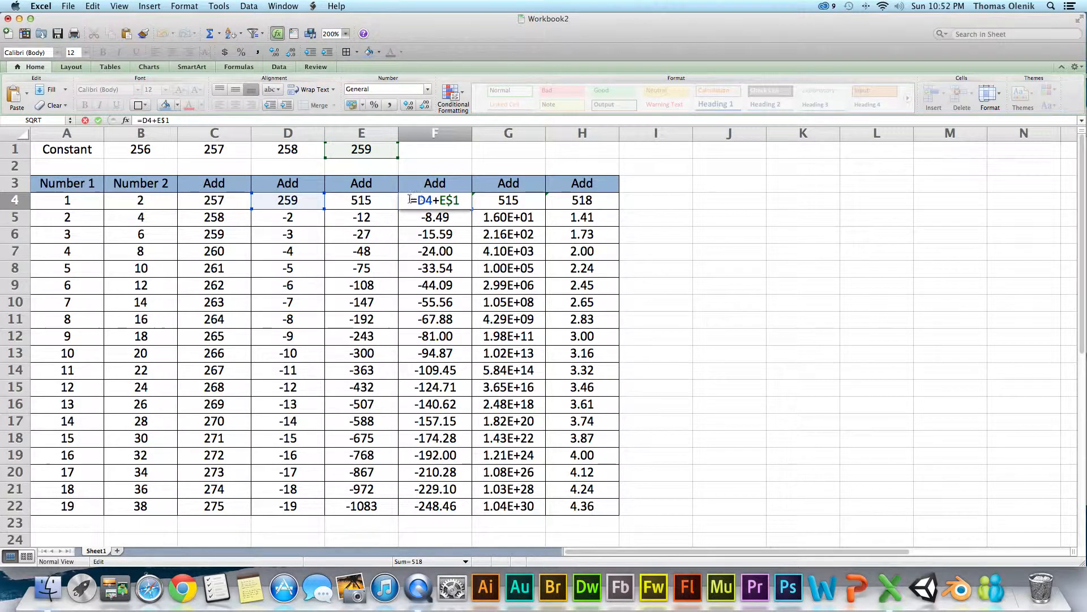
key(Return)
click(226, 204)
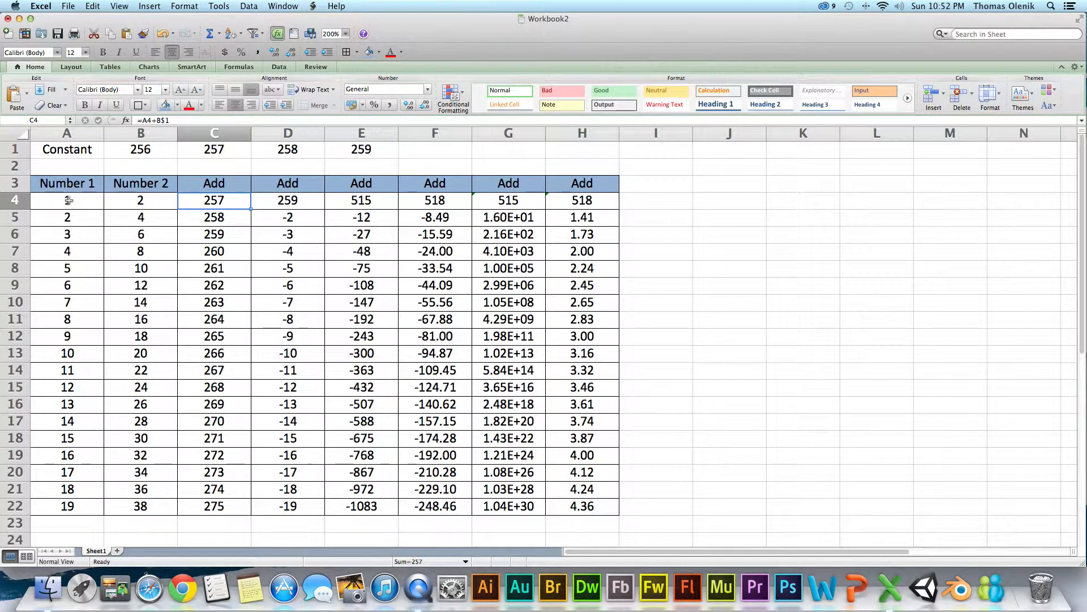
- Change the formula in C4 to =$A4+B$1, locking column A, and fill it across row 4 to F4
click(152, 120)
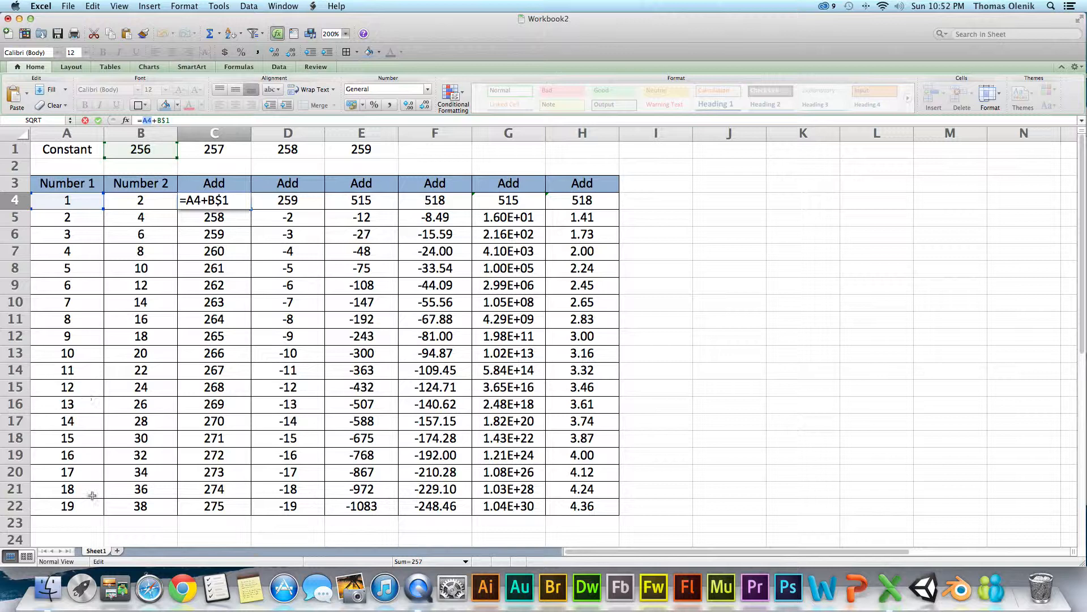
key(Return)
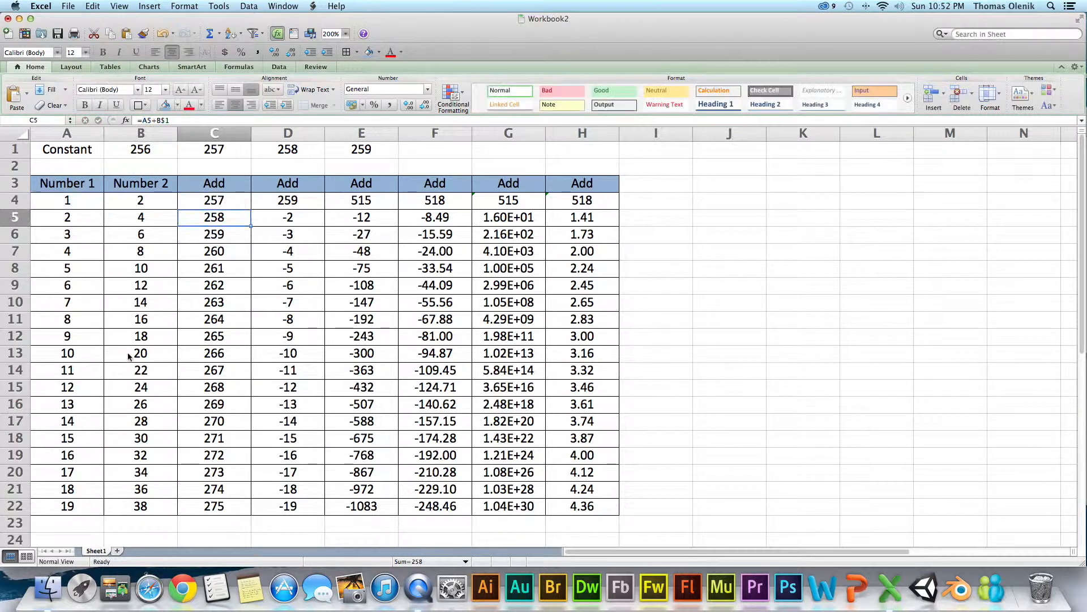
click(223, 201)
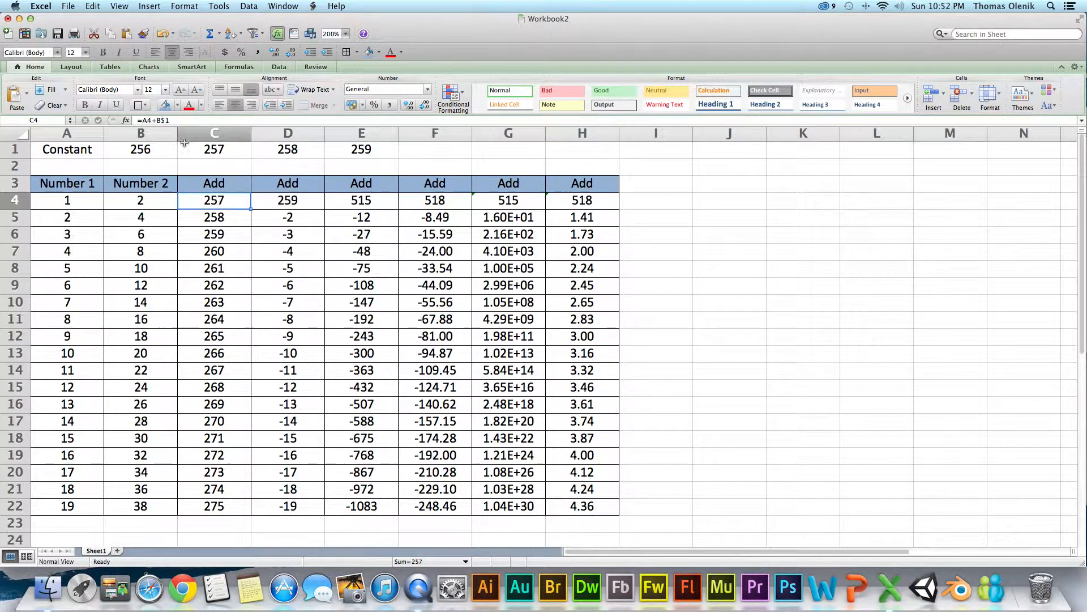
double_click(205, 201)
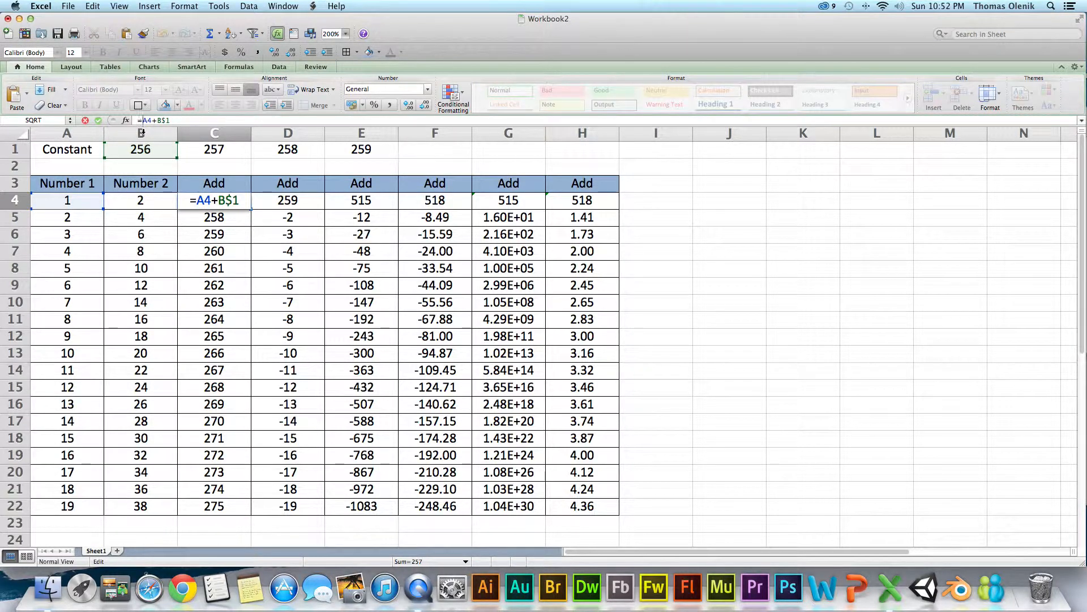
text($)
key(Return)
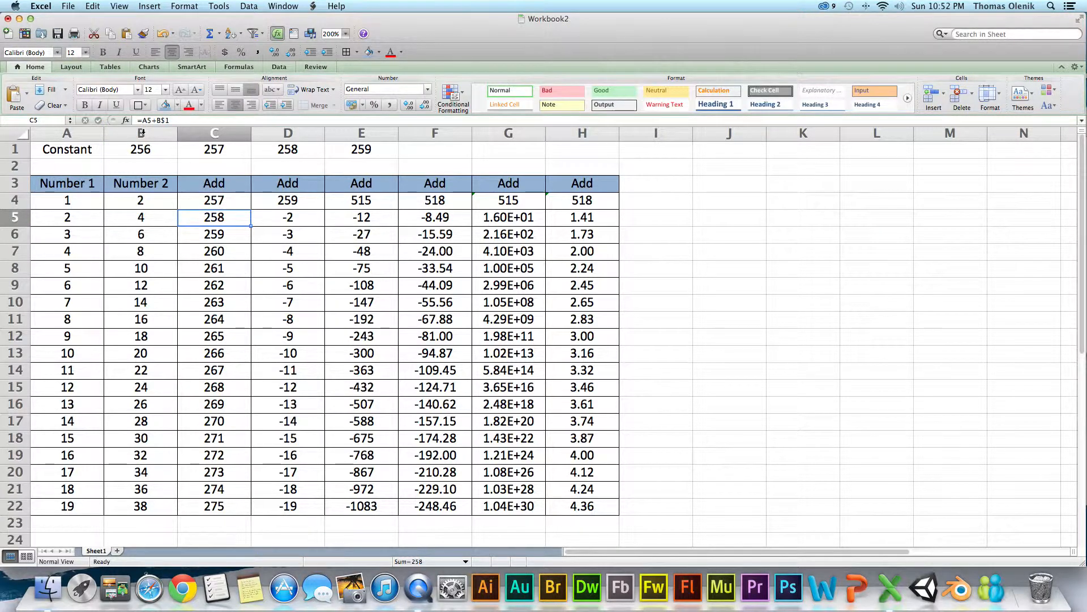
click(215, 203)
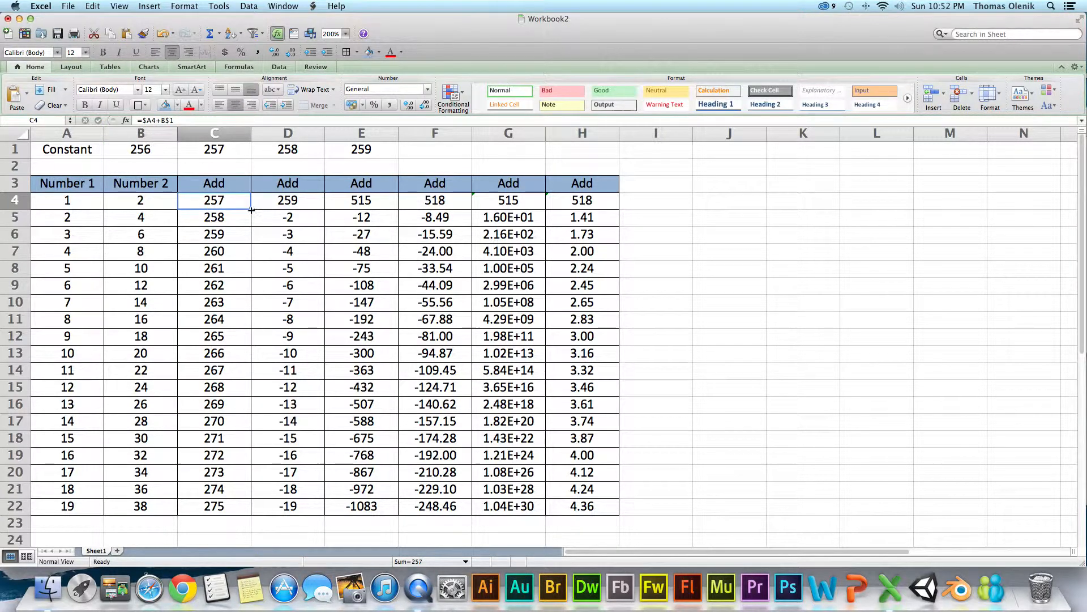
drag(264, 210, 461, 212)
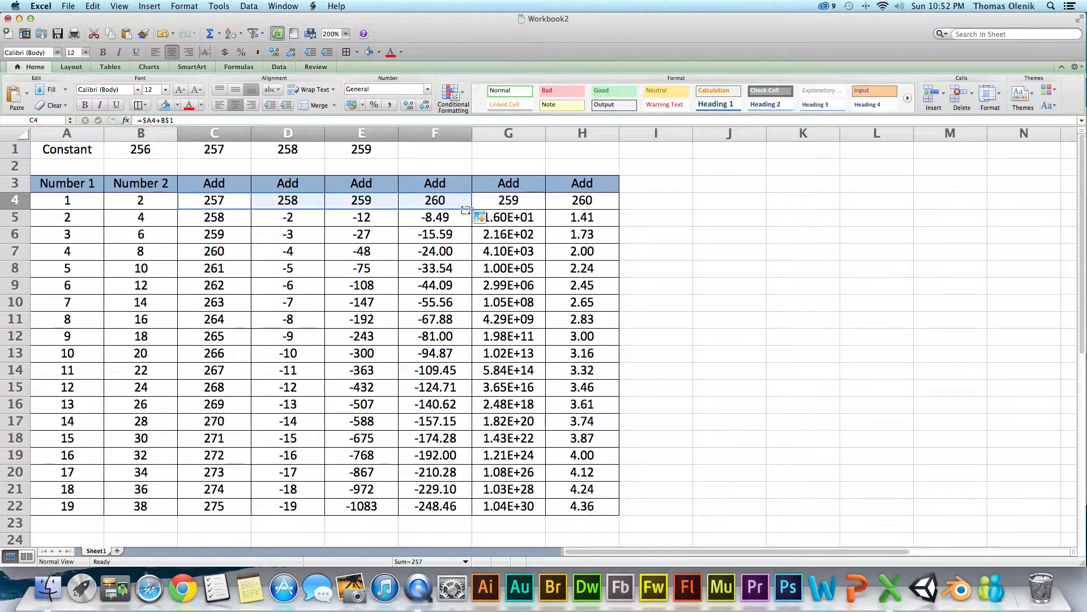
- Examine which cells the formula in F4 references, undoing the stray C4 reference inserted into it
double_click(430, 202)
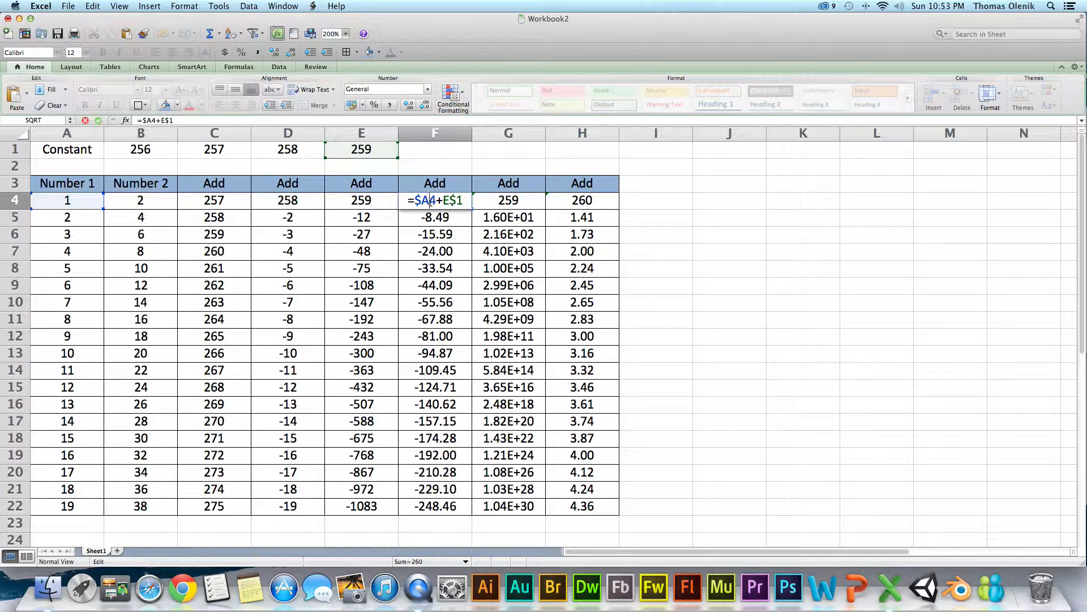
text(+)
click(239, 206)
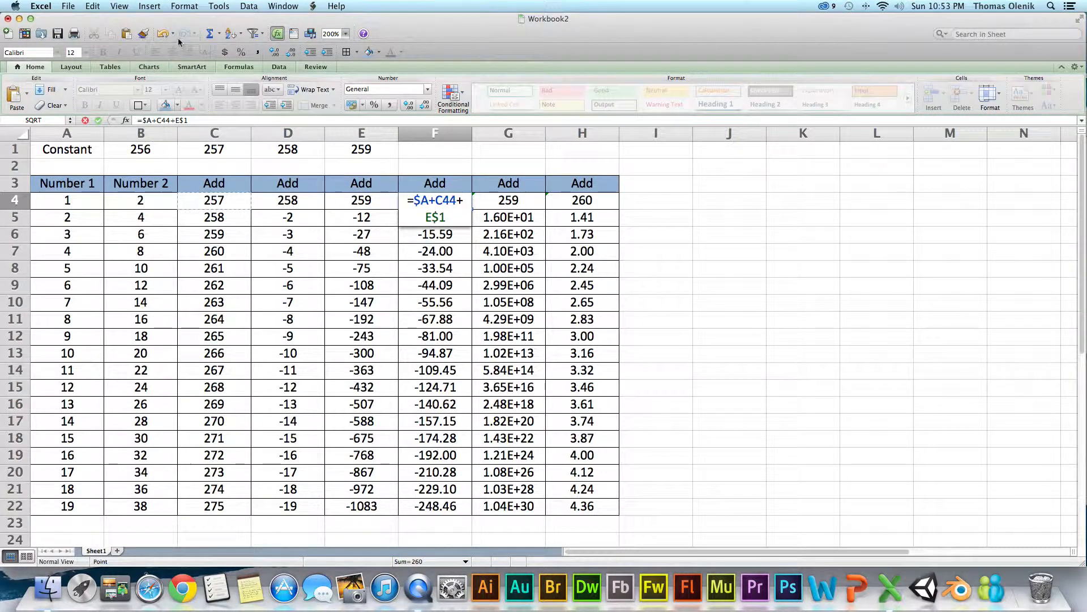
click(162, 34)
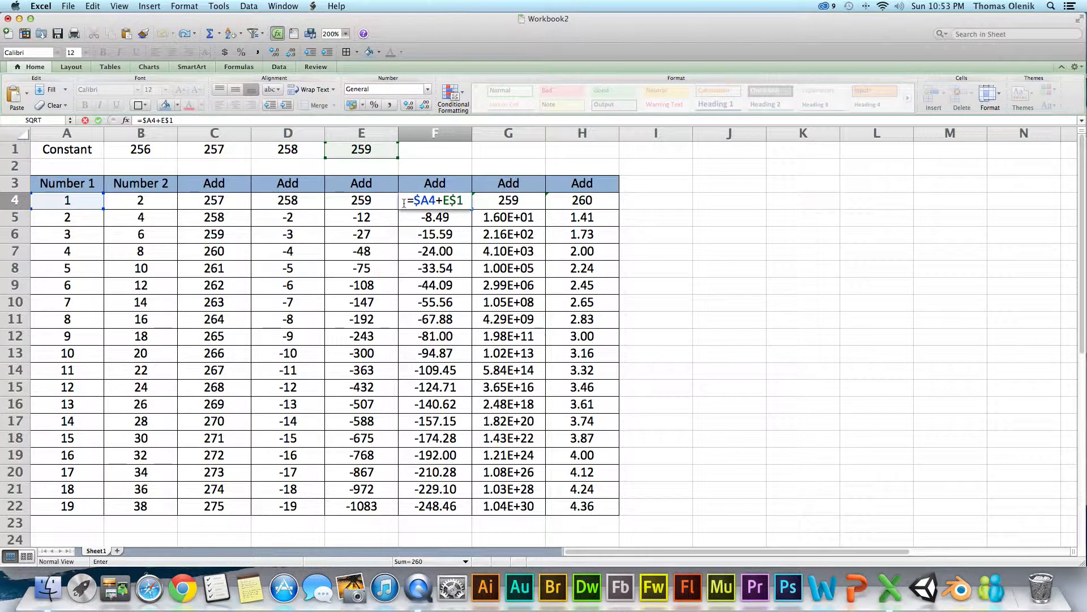
key(Return)
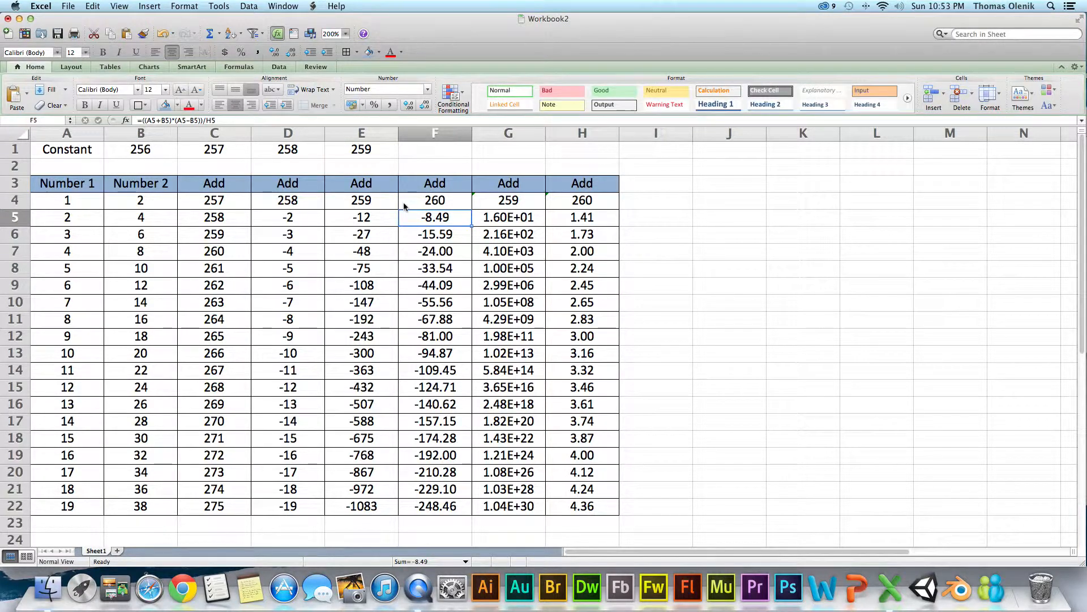
- Fill the row 4 formulas in D4:F4 down the table to row 22
drag(282, 202, 450, 202)
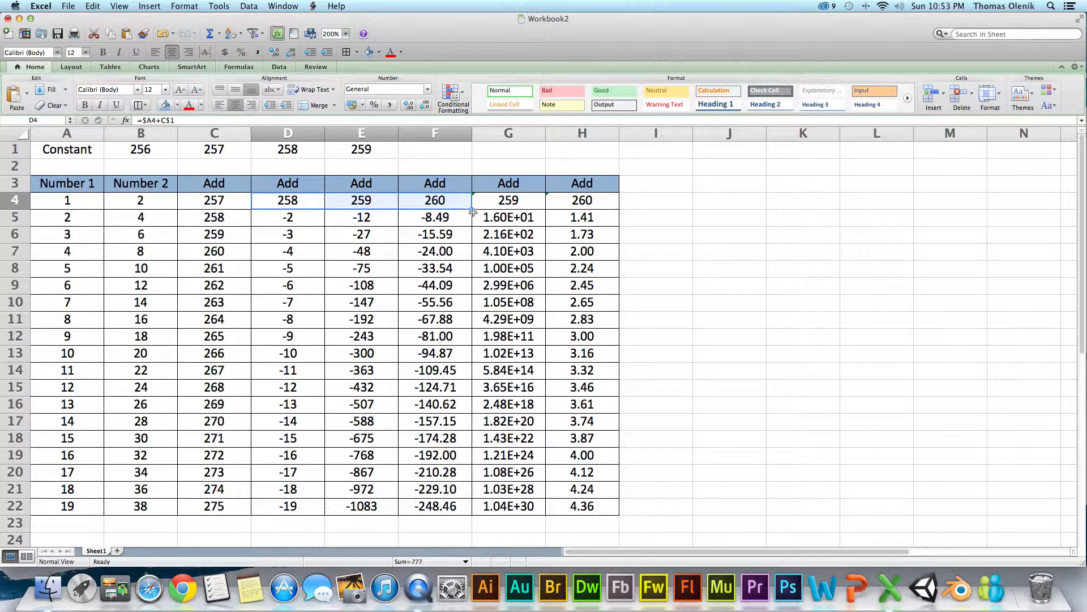
double_click(472, 210)
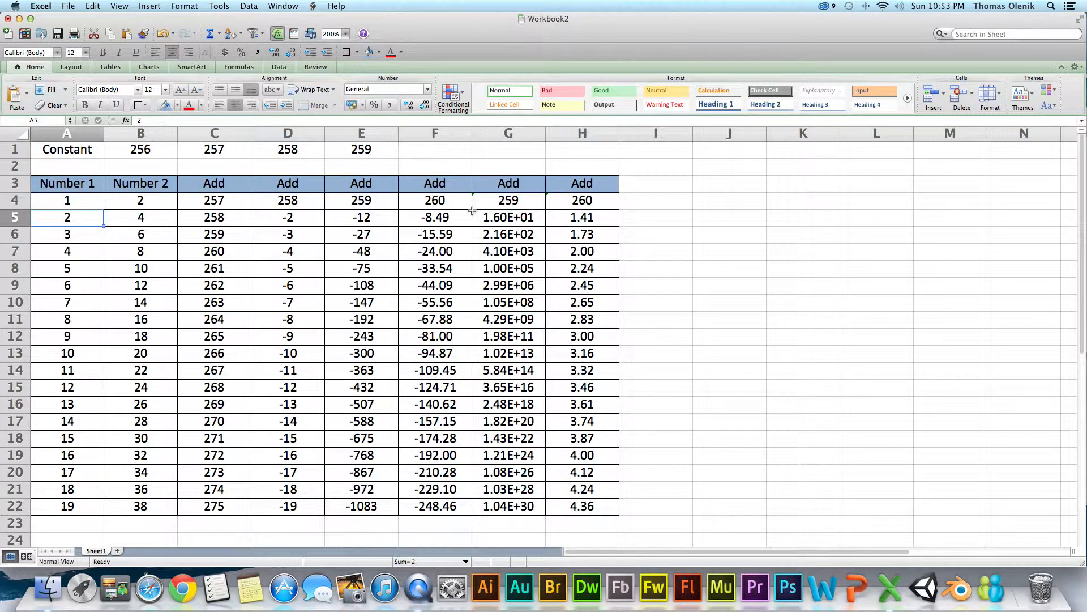
drag(289, 203, 467, 290)
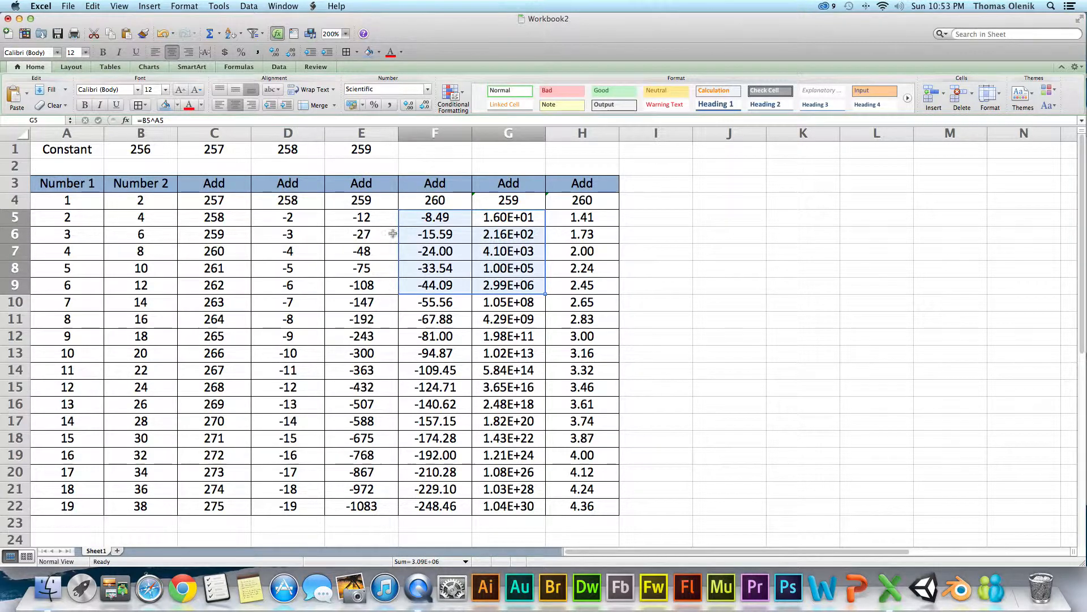
drag(314, 205, 466, 508)
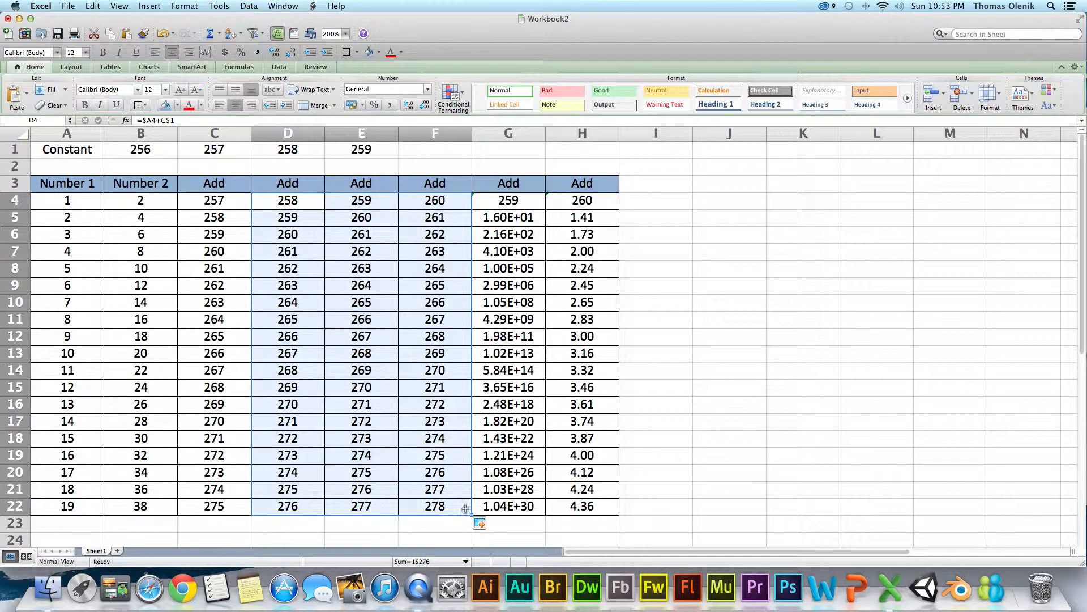
- Examine which cells the filled formula in F15 references, leaving the formula as it is
double_click(441, 391)
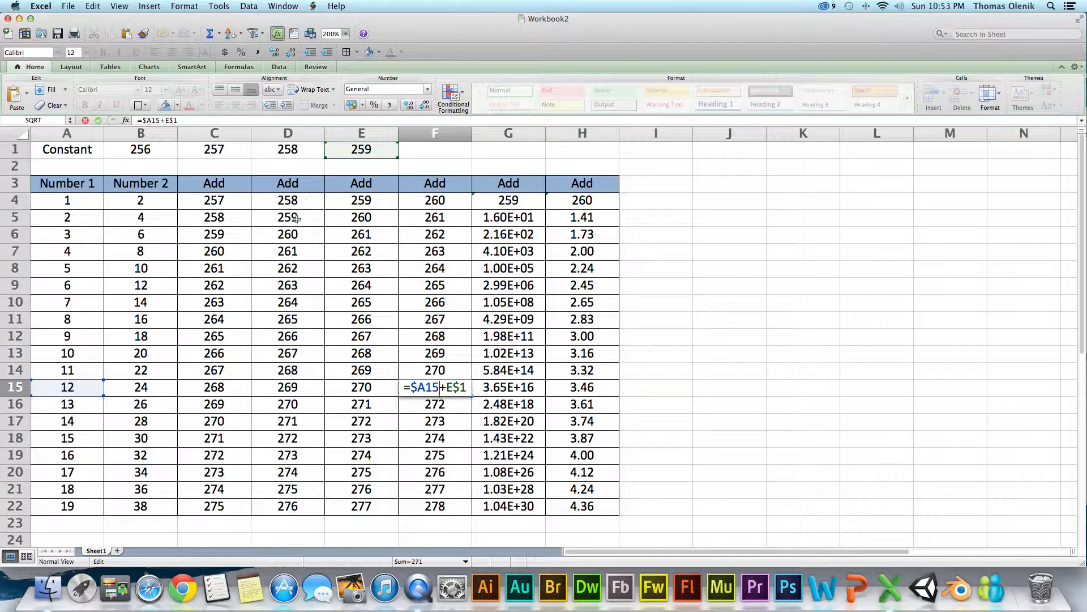
key(Return)
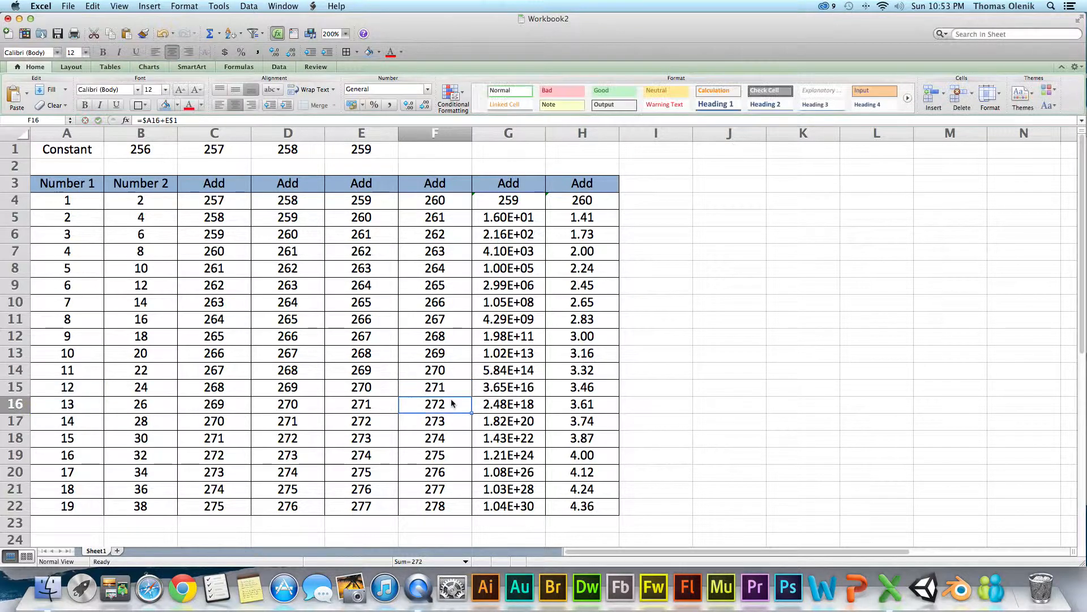
click(705, 354)
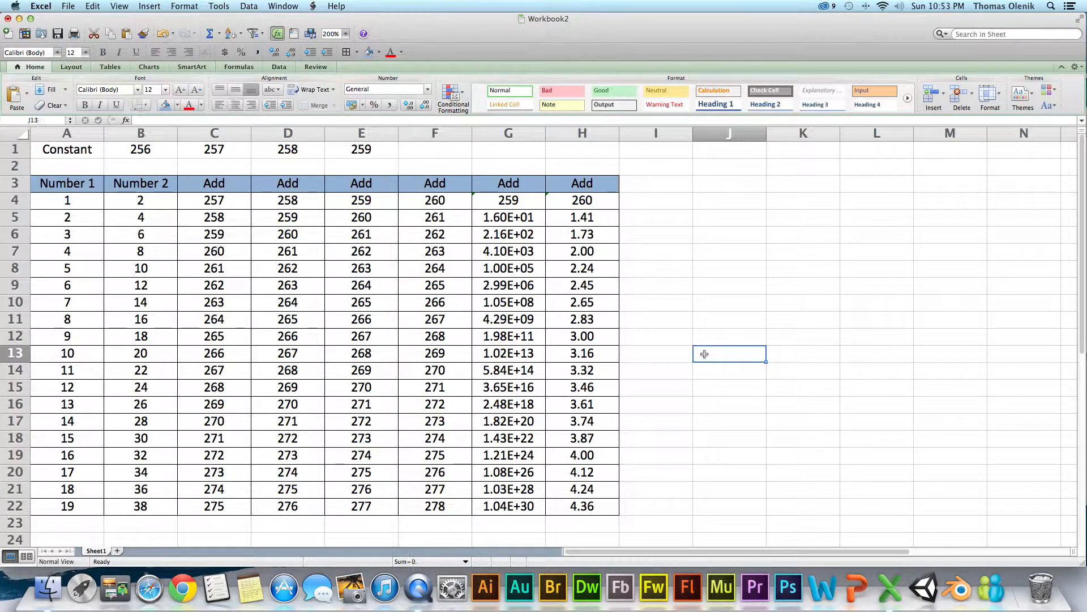
click(590, 165)
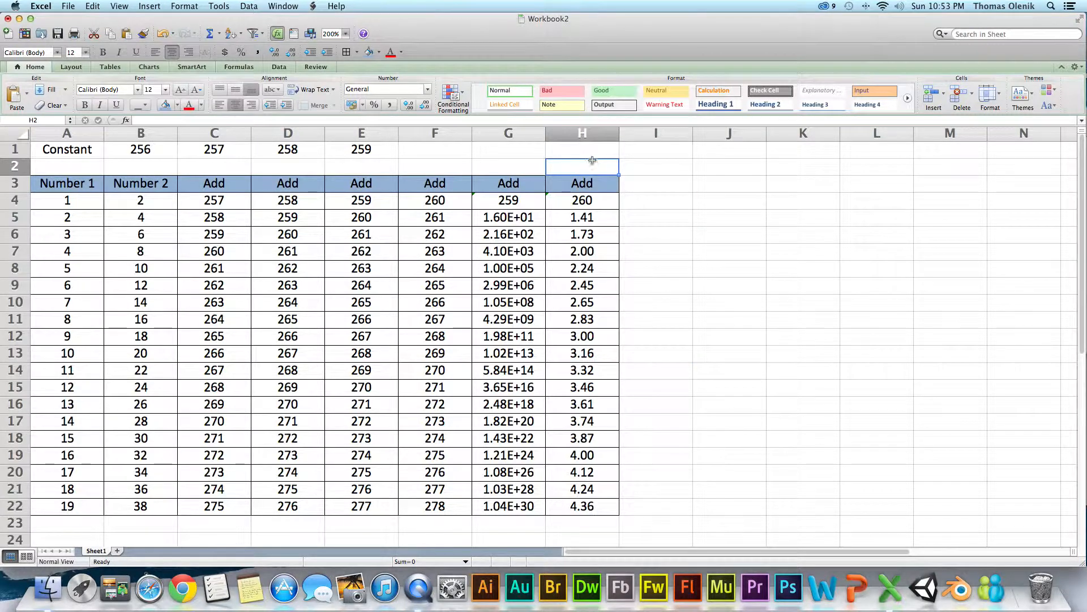